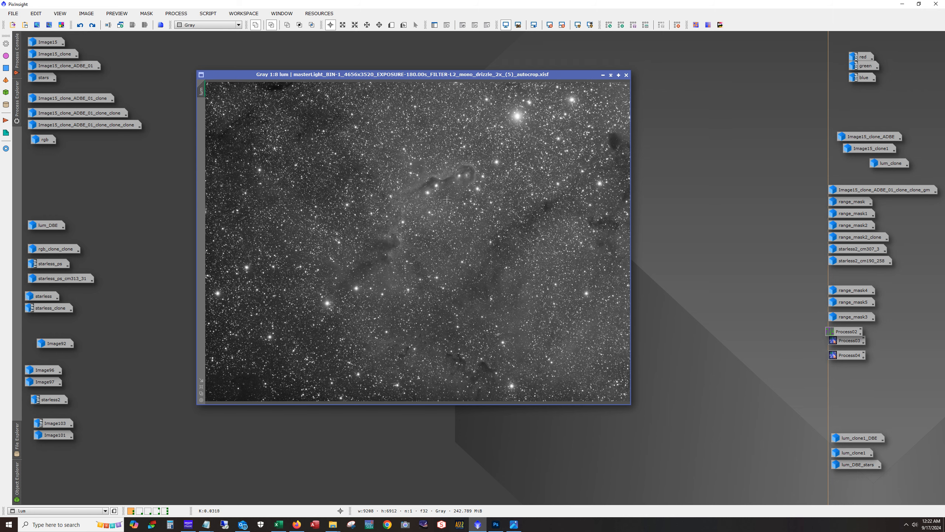
Step: Examine the nebula detail in the lum master at 1:1, enlarge its window to view the whole frame, and minimize it
scroll(470, 167, up, 7)
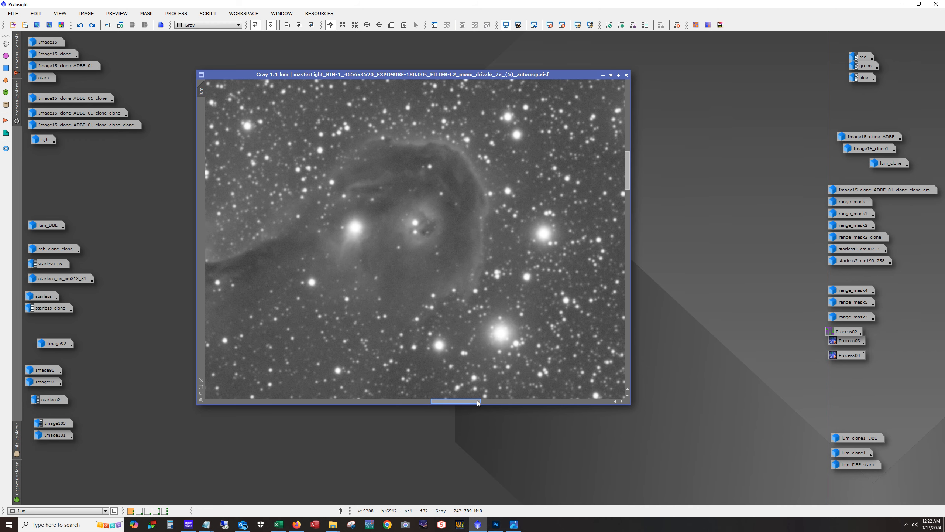
drag(476, 401, 461, 406)
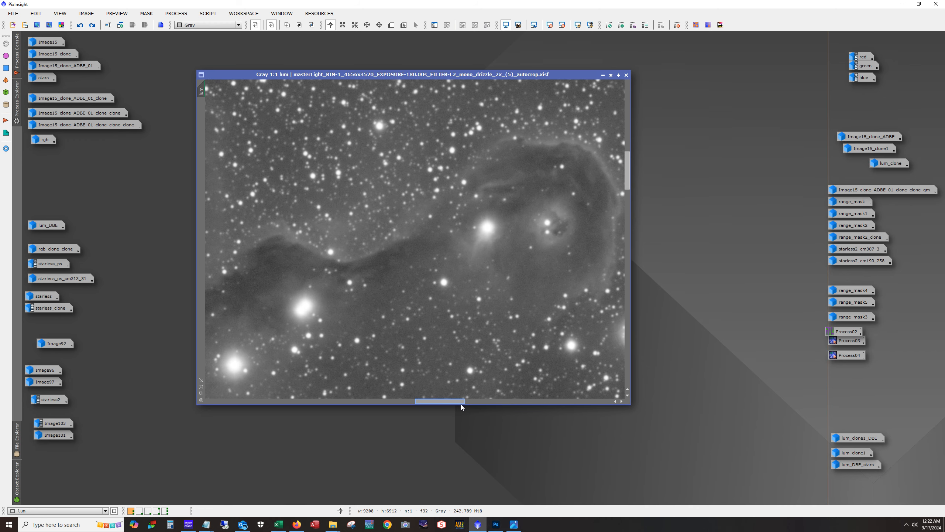
drag(461, 404, 466, 405)
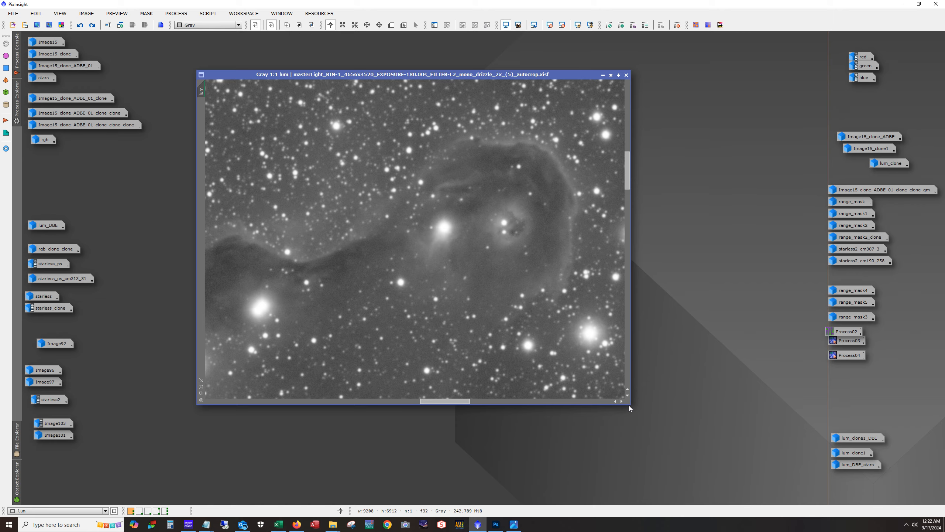
drag(630, 406, 740, 482)
scroll(468, 385, down, 6)
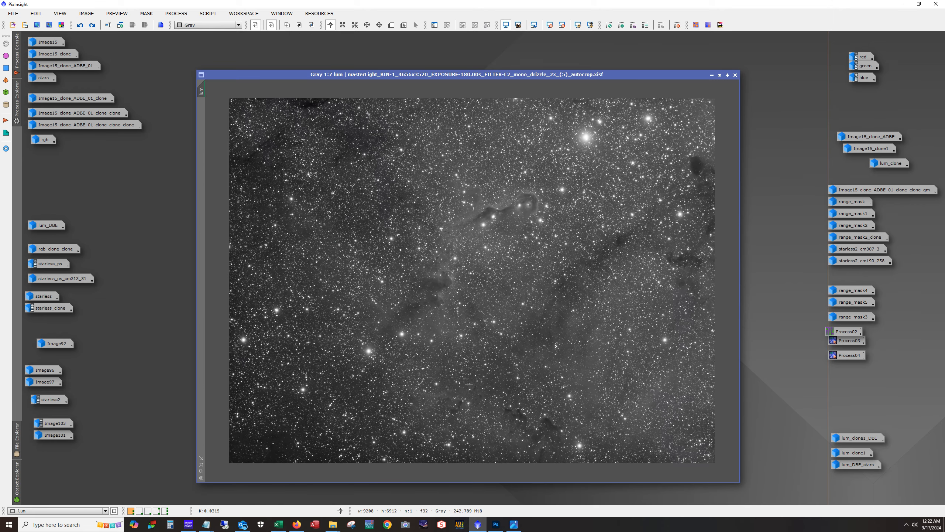
click(712, 75)
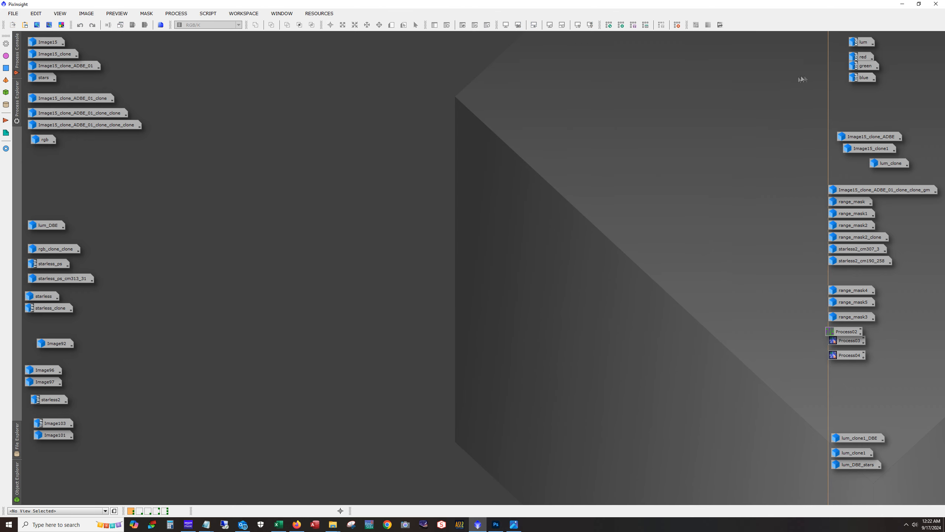
Step: Open the red, green and blue master images and spread their windows out for comparison
double_click(862, 57)
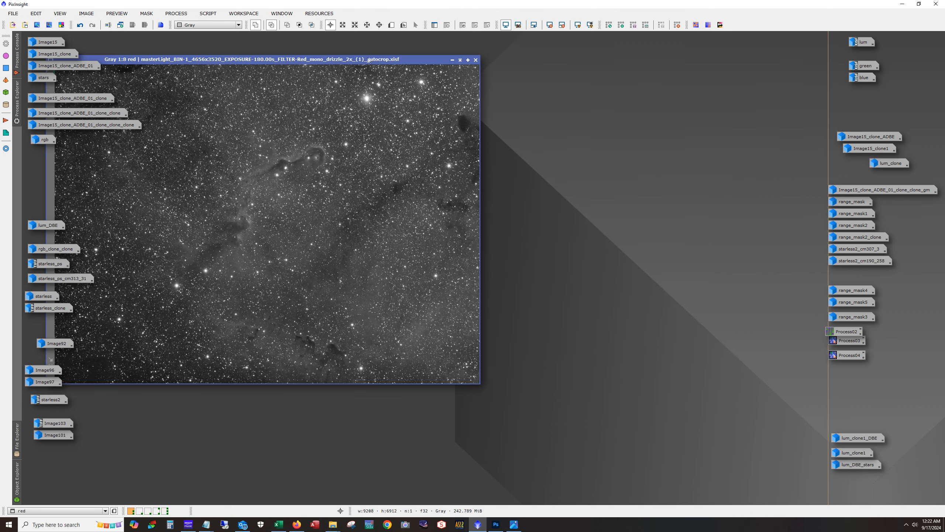
double_click(862, 66)
drag(329, 109, 383, 126)
double_click(863, 77)
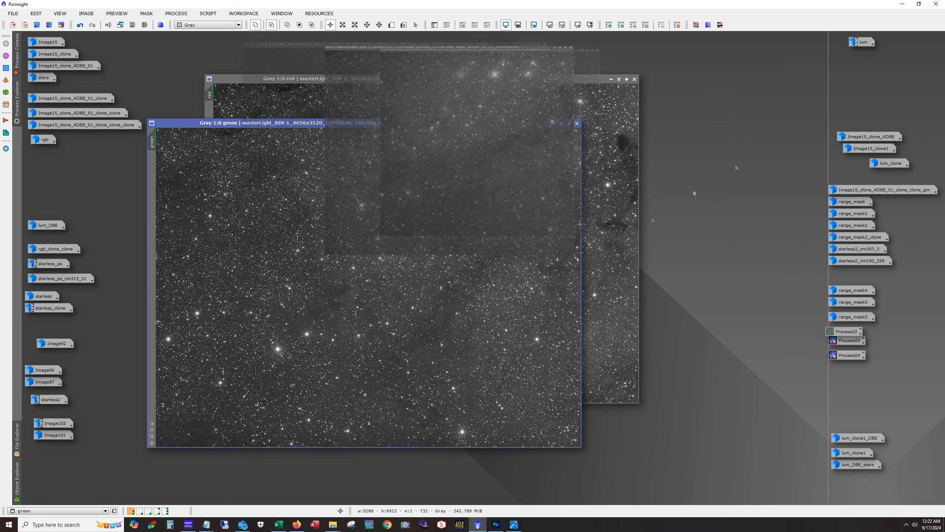
drag(279, 35, 535, 47)
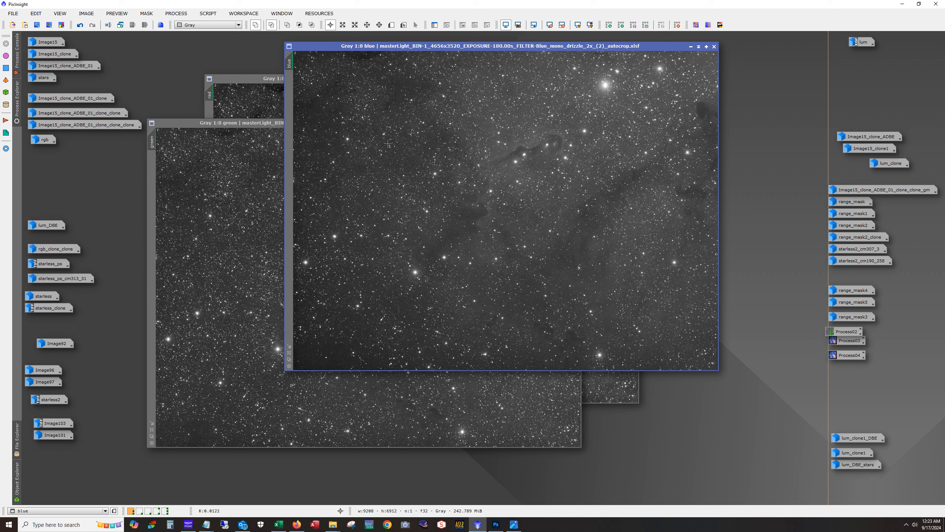
Step: Examine the green master at several zoom levels, checking star shapes and nebula detail across different parts of the frame
click(257, 124)
scroll(482, 219, up, 5)
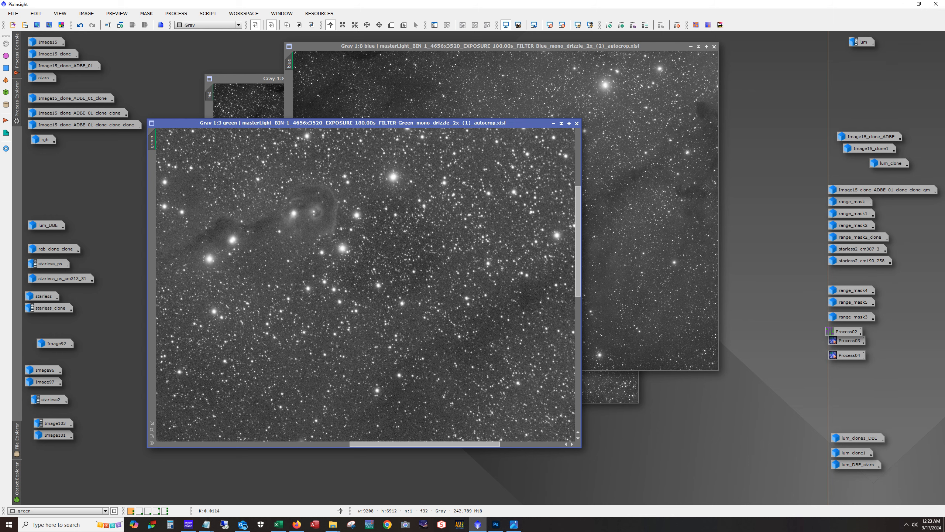
drag(579, 279, 579, 350)
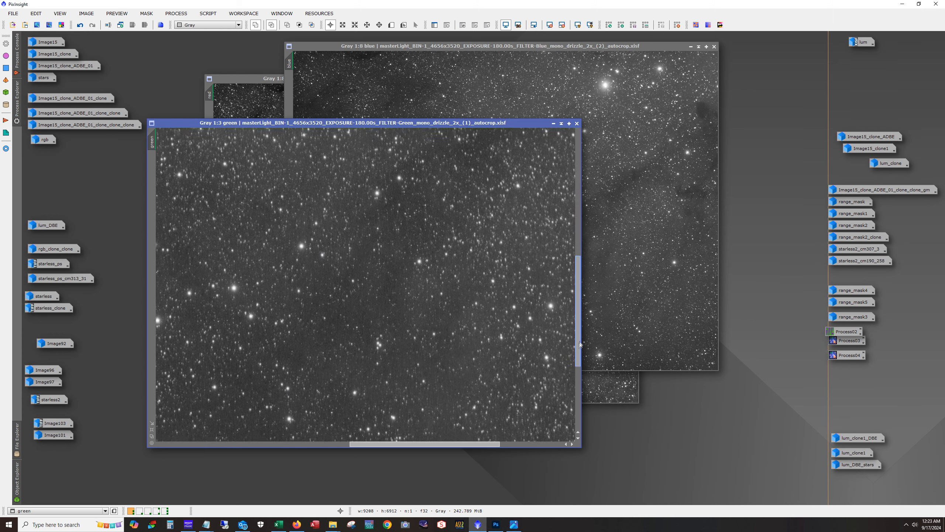
drag(578, 320, 581, 247)
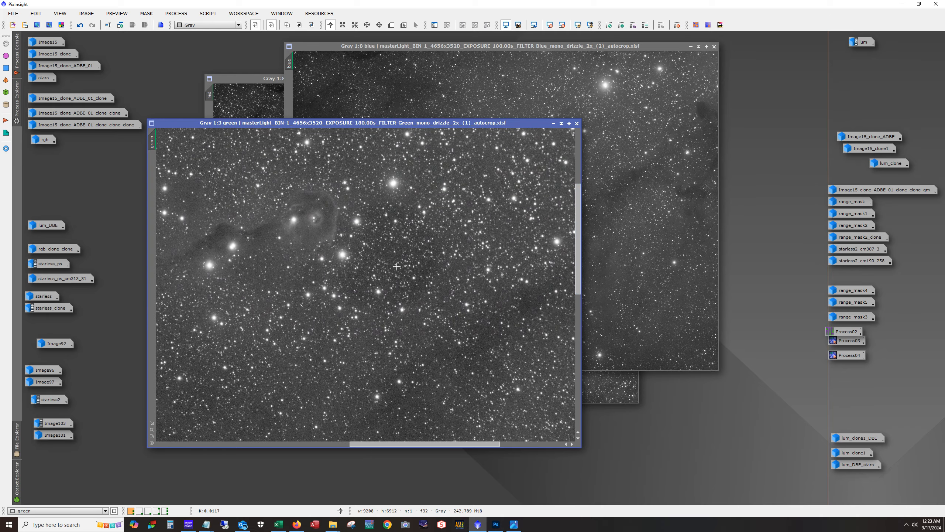
drag(450, 444, 317, 447)
drag(578, 279, 567, 350)
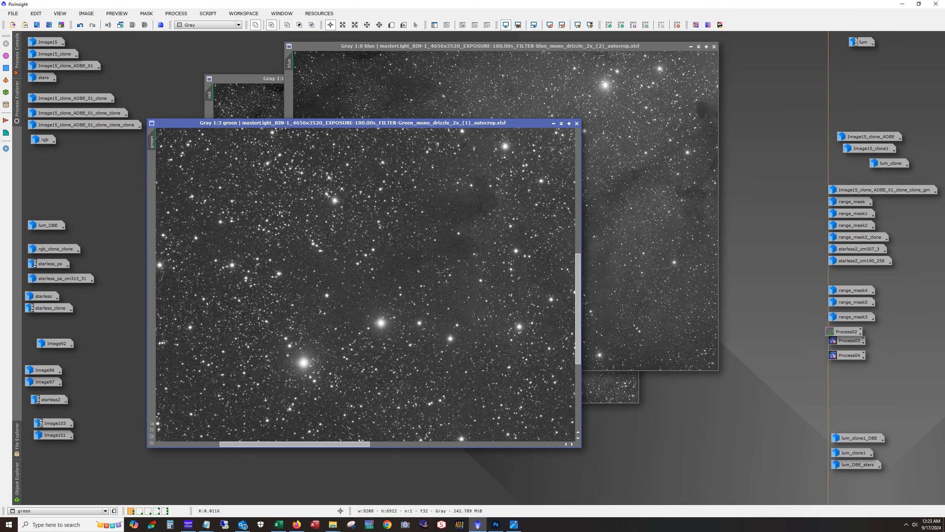
scroll(360, 325, down, 7)
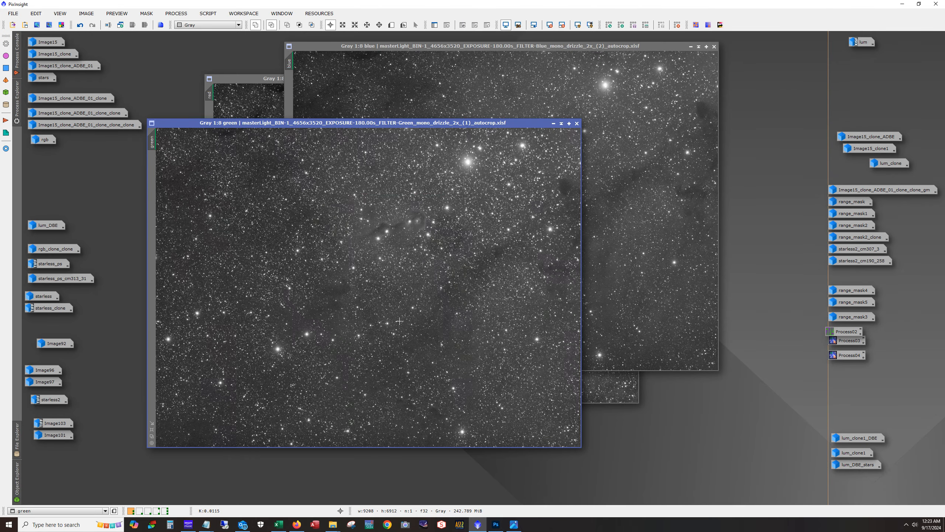
scroll(402, 299, up, 8)
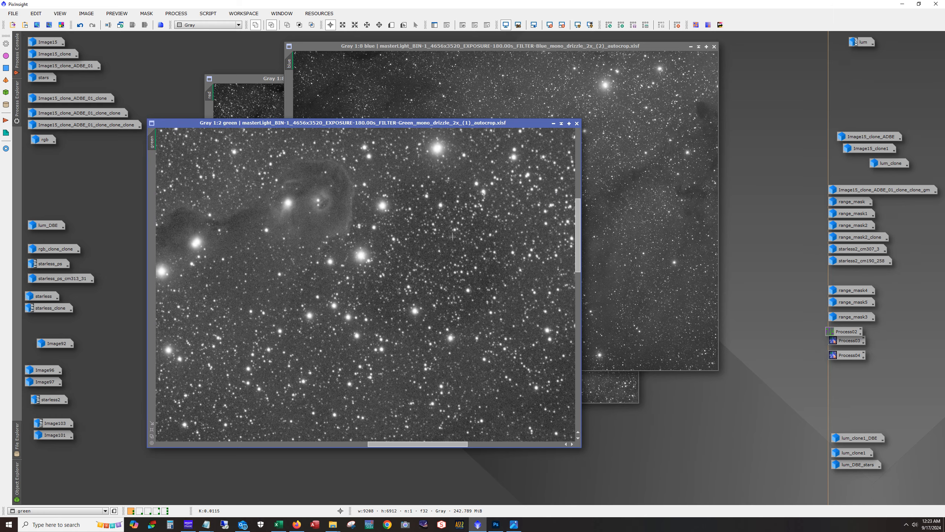
scroll(454, 238, down, 1)
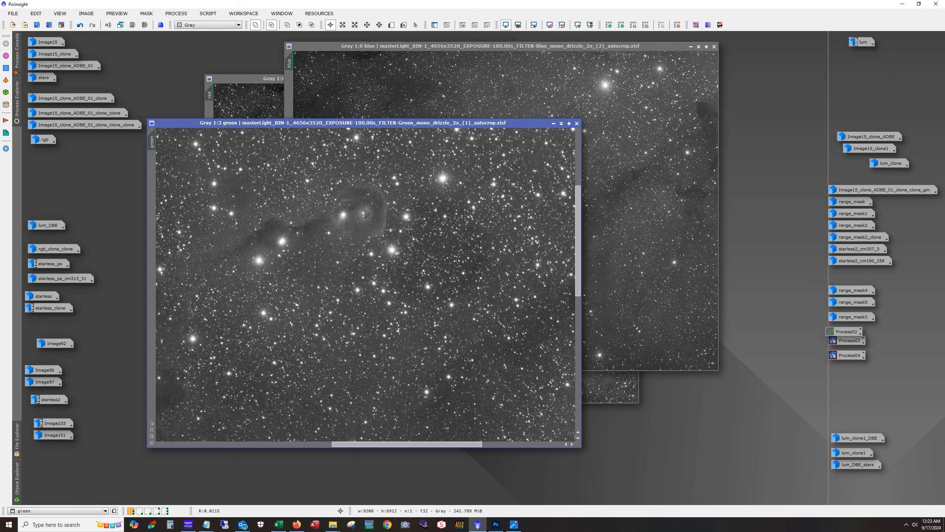
scroll(455, 267, down, 4)
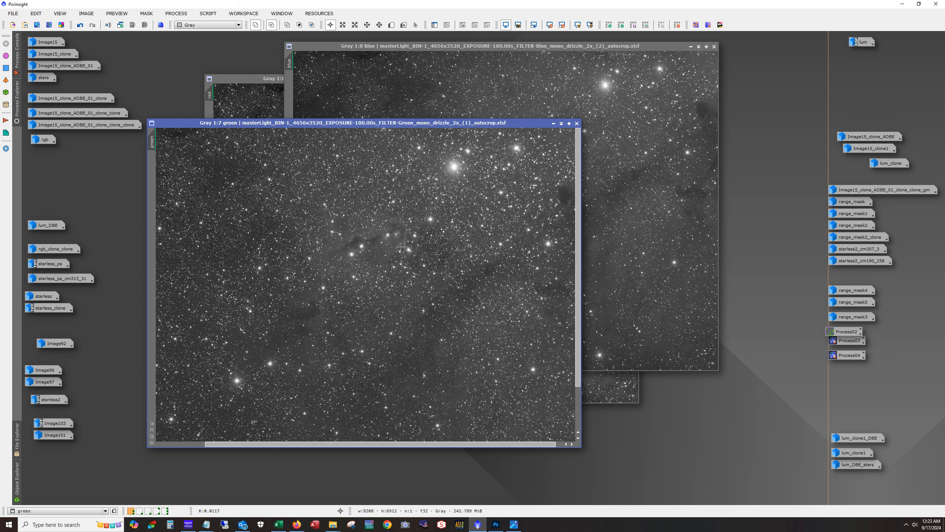
scroll(457, 257, up, 4)
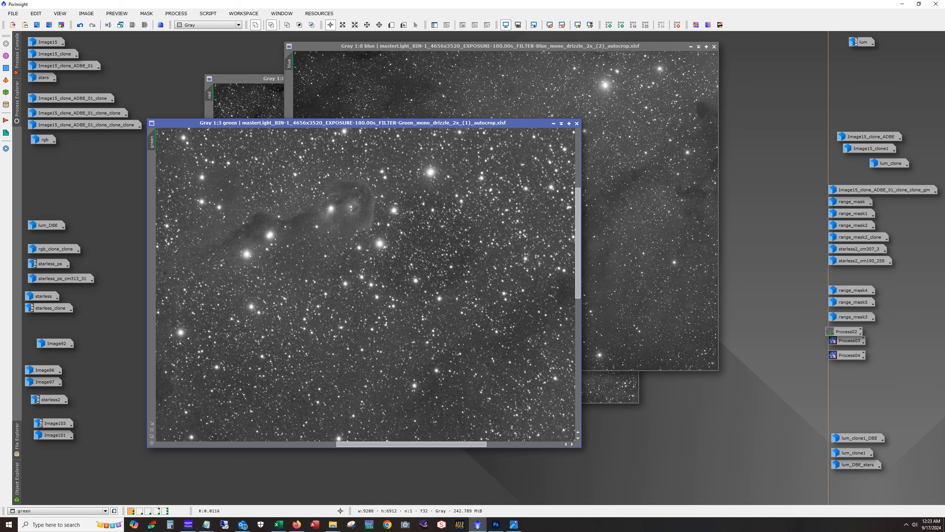
scroll(428, 257, down, 2)
scroll(431, 256, up, 3)
scroll(435, 256, down, 3)
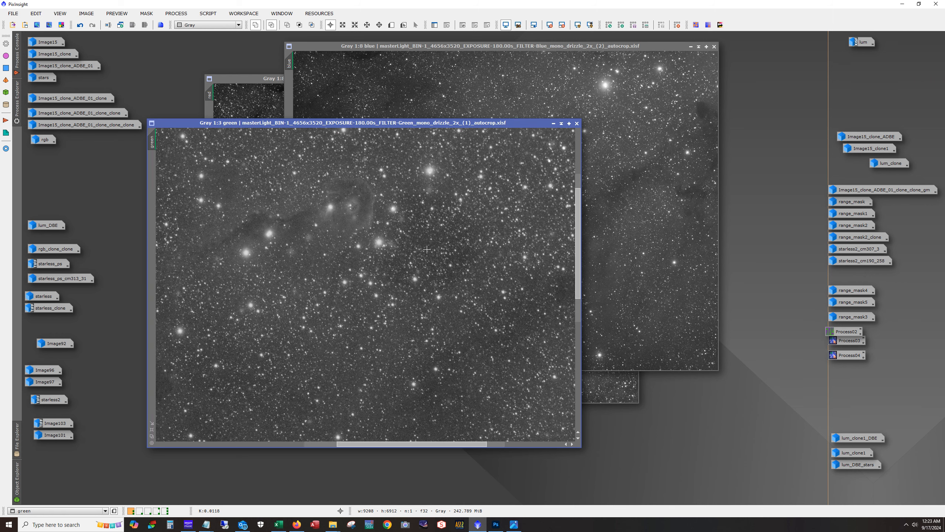
scroll(436, 256, down, 3)
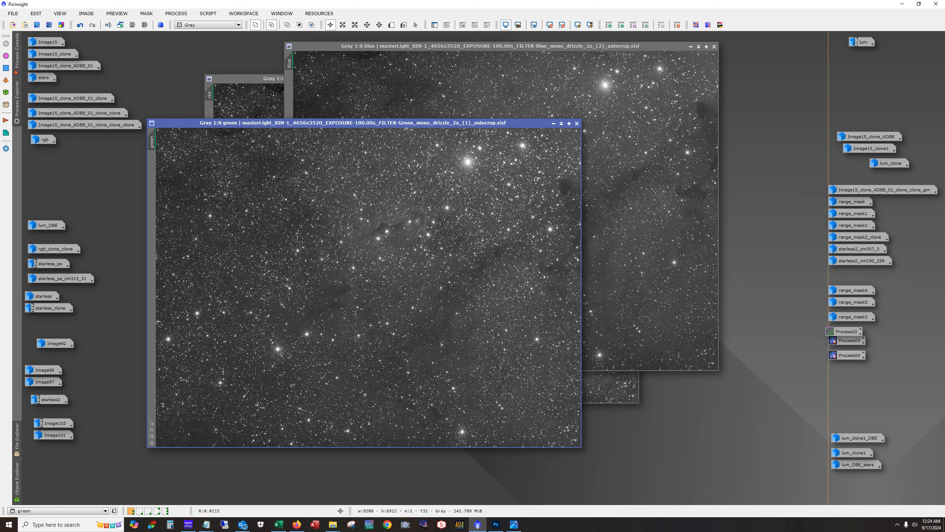
Step: Minimize the green, blue and red master images
click(554, 123)
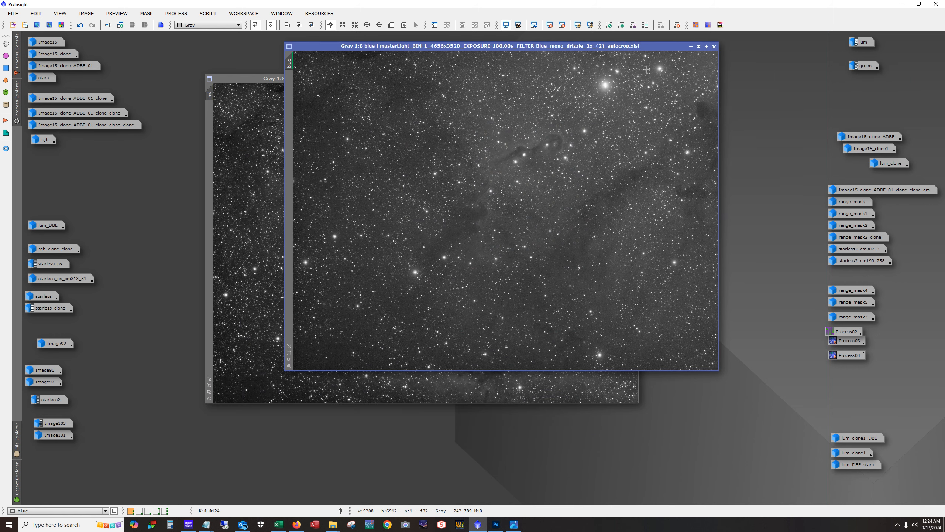
click(691, 46)
click(611, 79)
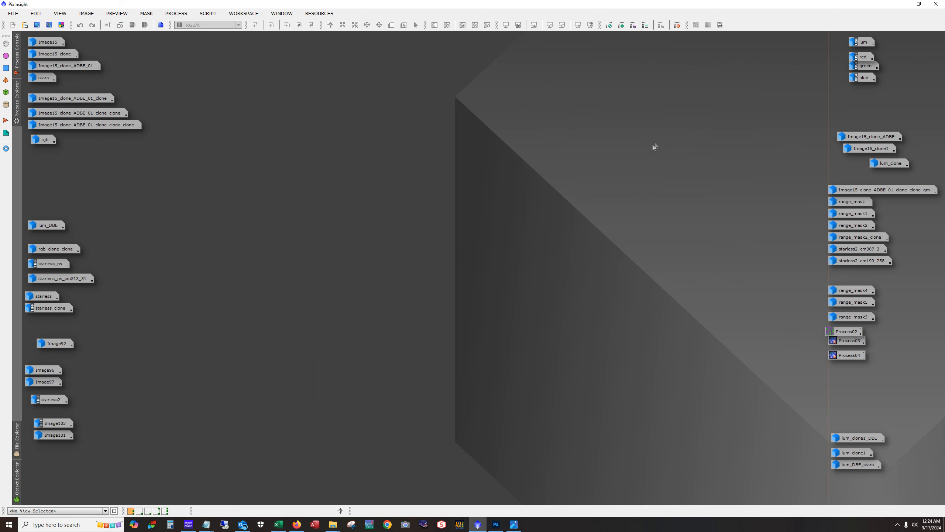
Step: Open the Image15 color image, magnify its upper-left corner stars to 2:1, and redo the undone process on it
double_click(56, 42)
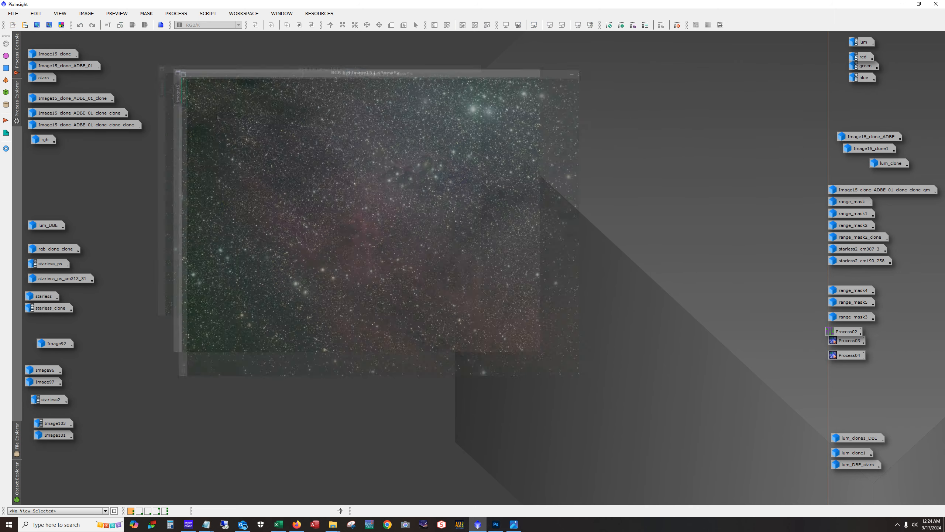
drag(428, 75, 442, 71)
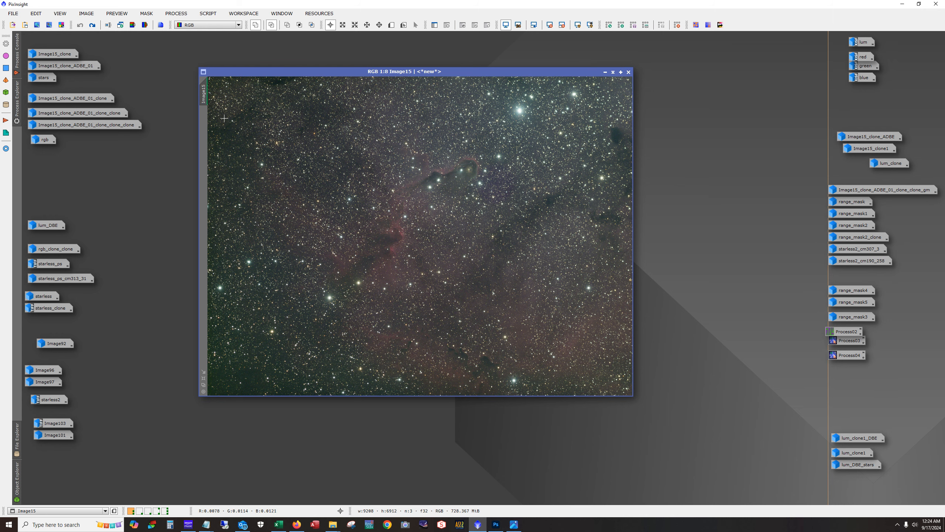
scroll(224, 118, up, 7)
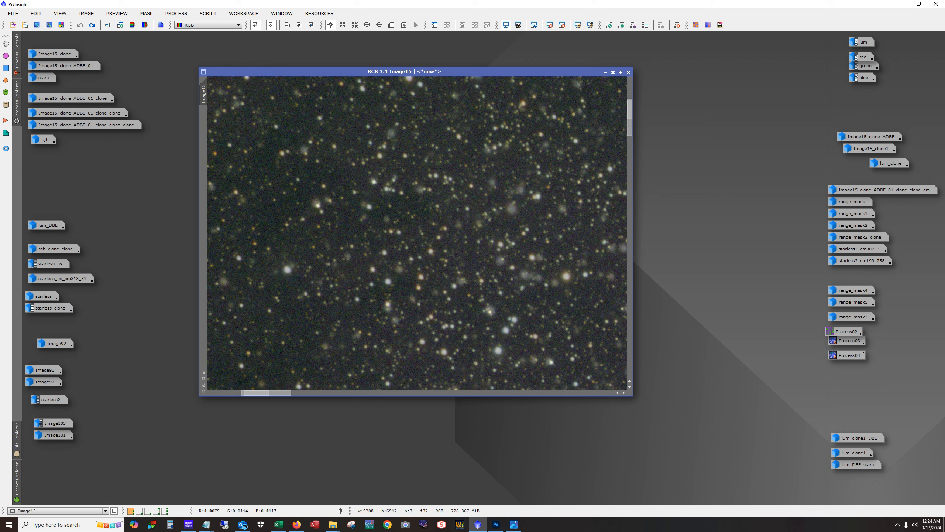
scroll(493, 223, up, 1)
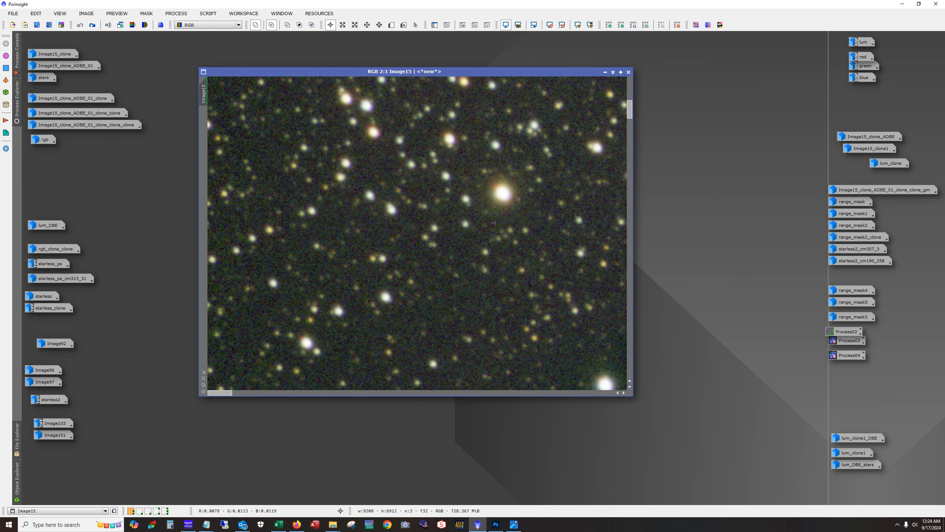
drag(630, 115, 630, 88)
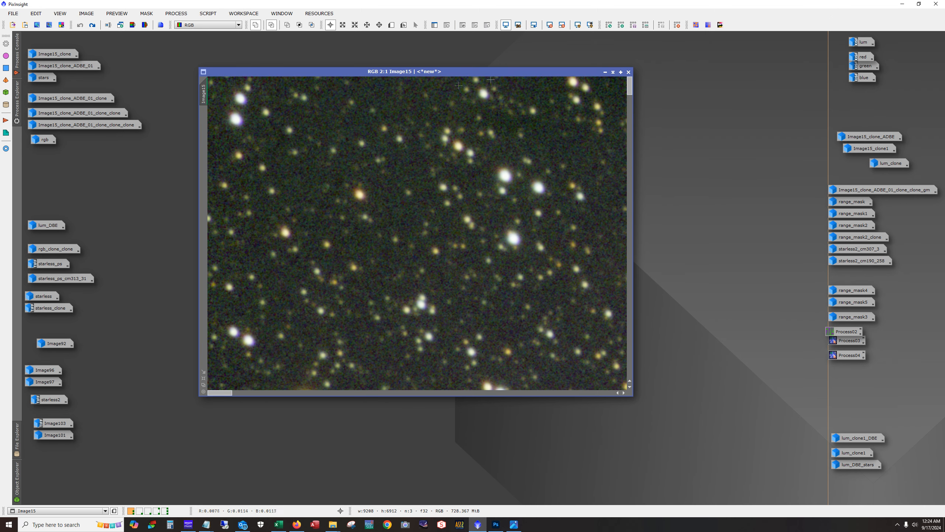
click(92, 25)
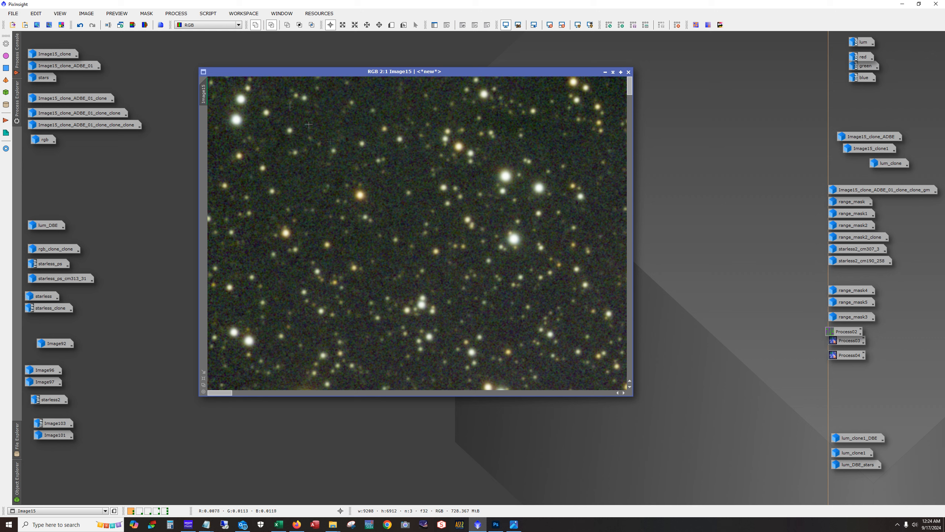
Step: Open the BlurXTerminator process and enable its Correct Only option
click(176, 13)
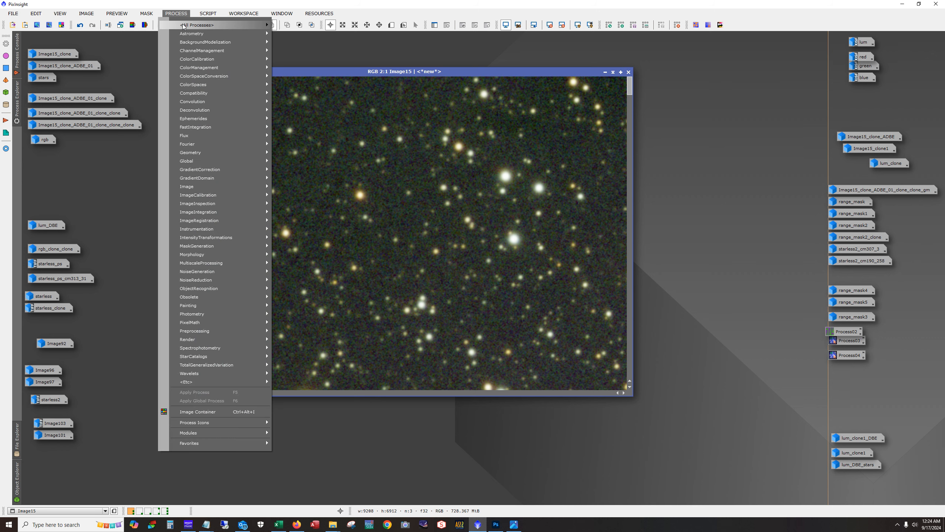
mouse_move(183, 26)
click(321, 147)
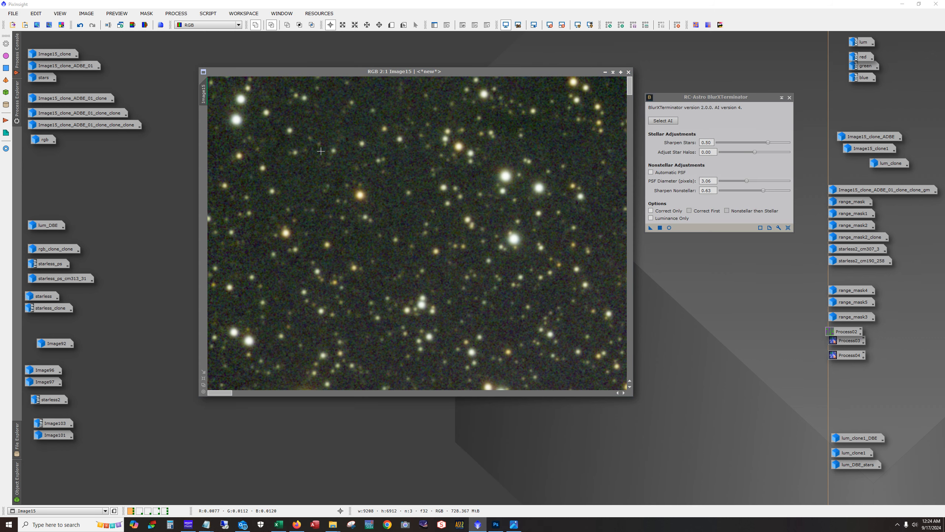
click(651, 211)
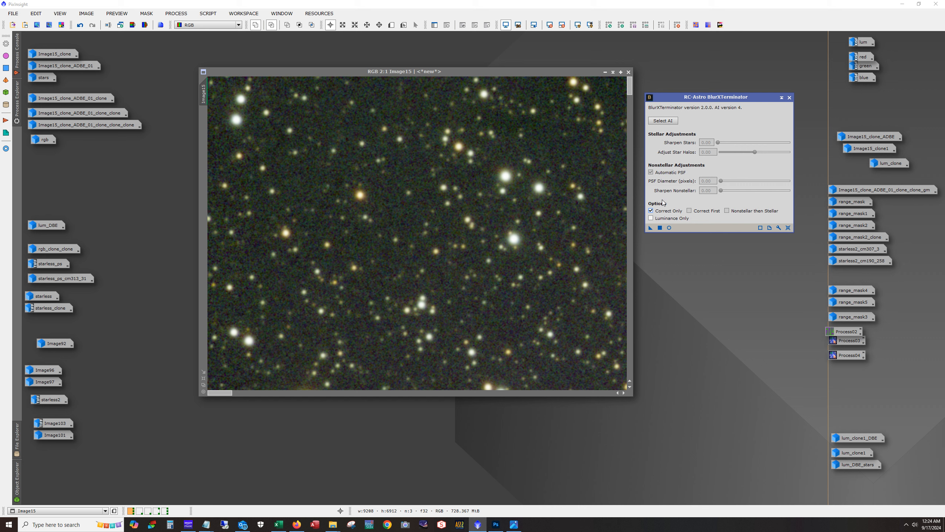
Step: Review the whole Image15 frame, turn off Correct Only in BlurXTerminator, and close the process
click(439, 259)
scroll(439, 259, down, 3)
scroll(439, 258, down, 5)
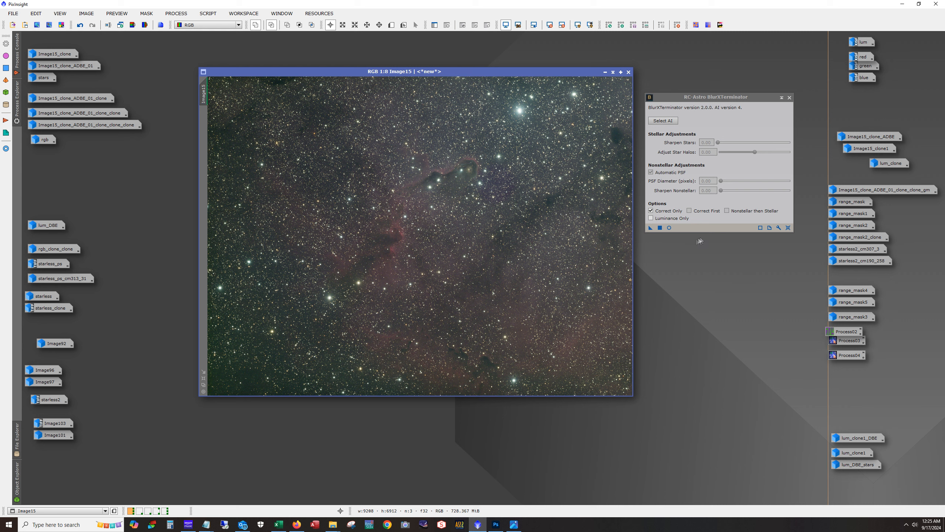
click(670, 212)
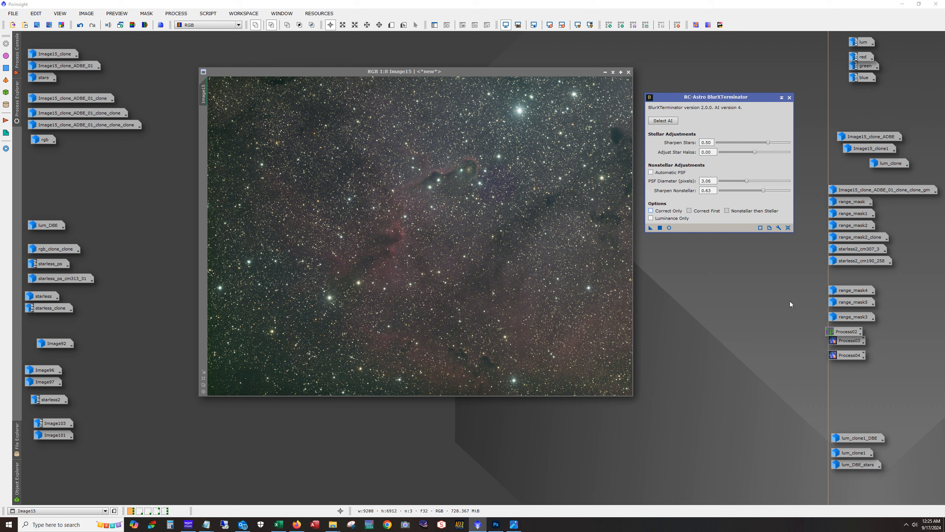
click(789, 98)
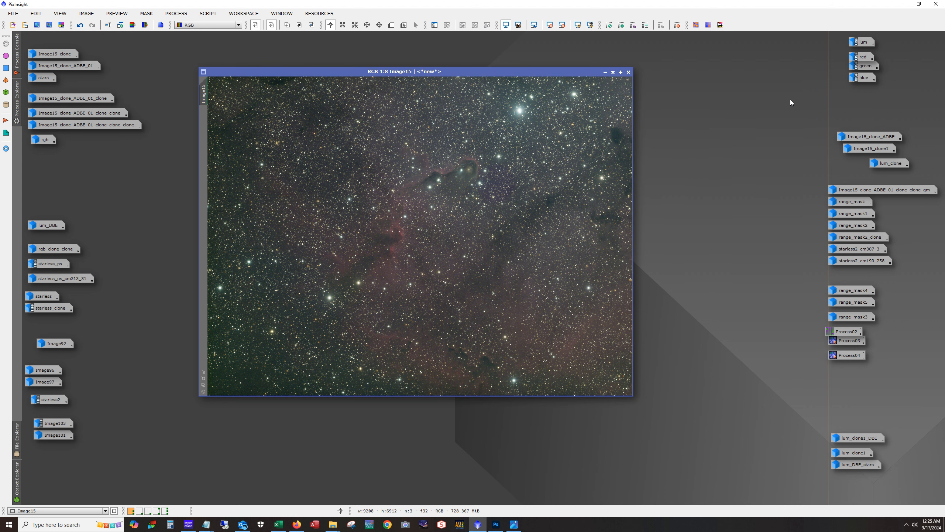
Step: Look up Automatic DBE among the SetiAstro scripts without running it, and open the Image15_clone_ADBE_01 image
click(205, 14)
mouse_move(247, 118)
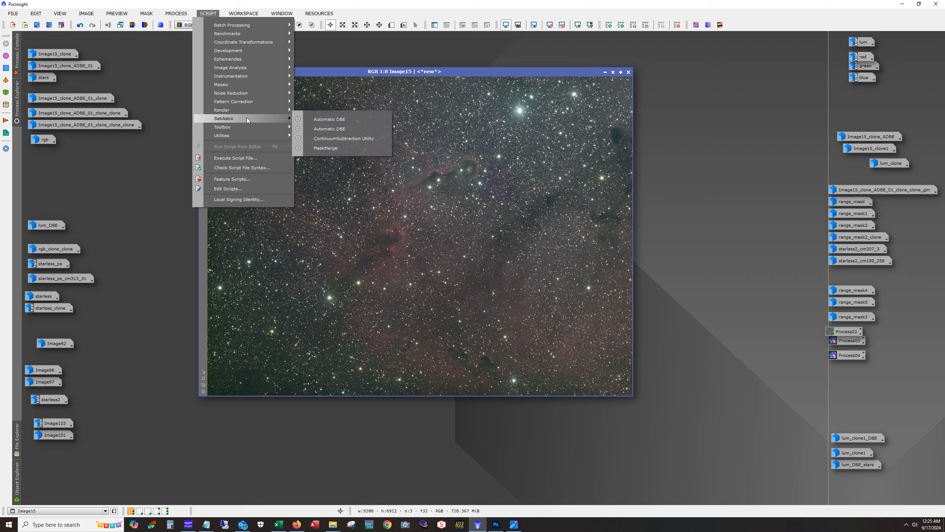
click(347, 64)
double_click(69, 65)
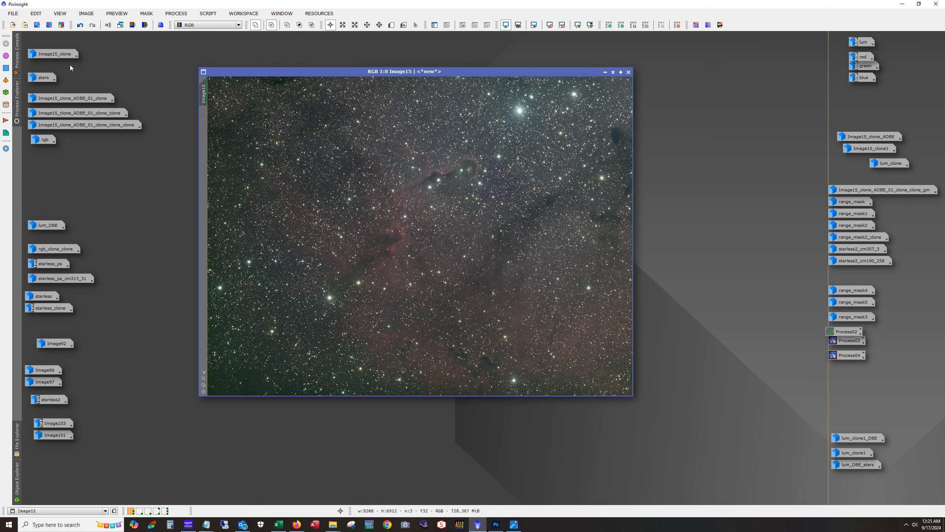
Step: Minimize the Image15 image and move the Image15_clone_ADBE_01 window toward the middle of the workspace
click(557, 81)
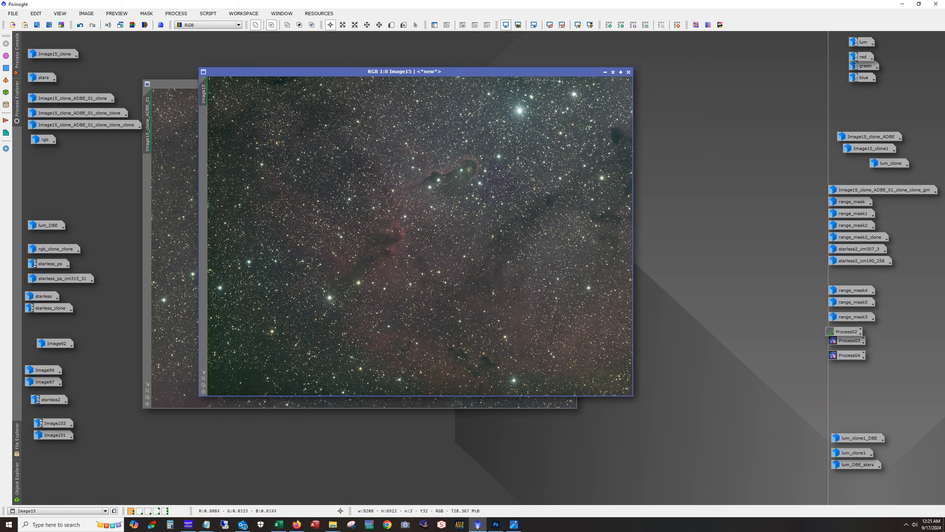
click(605, 72)
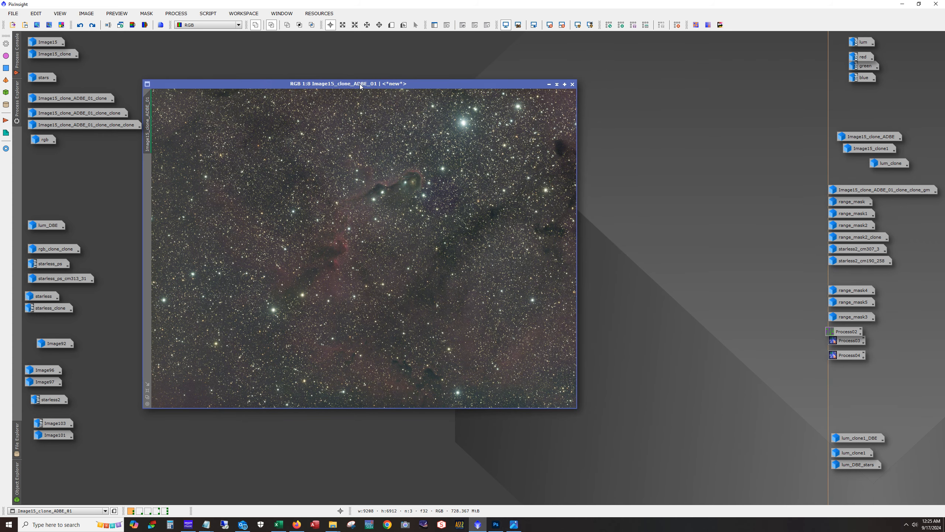
drag(528, 82, 567, 71)
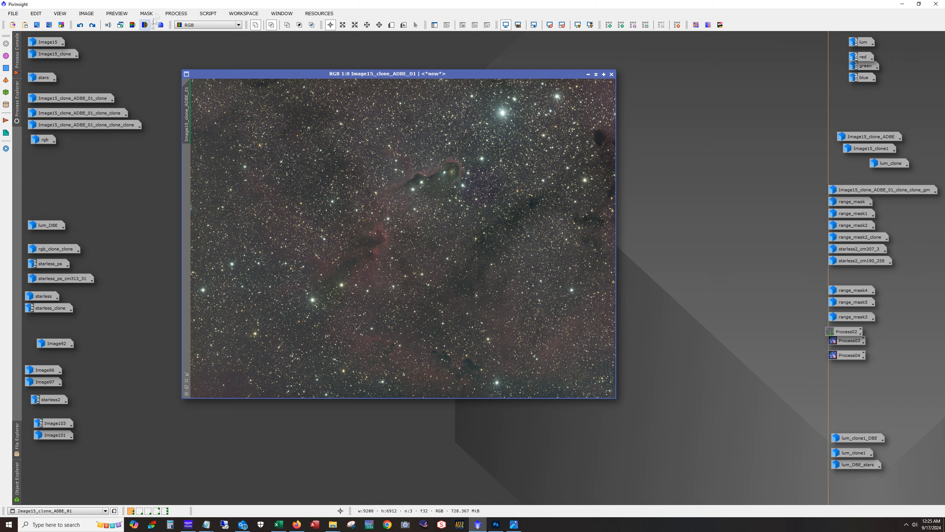
Step: Review the GradientCorrection process settings and close the process without applying it
click(176, 13)
mouse_move(191, 27)
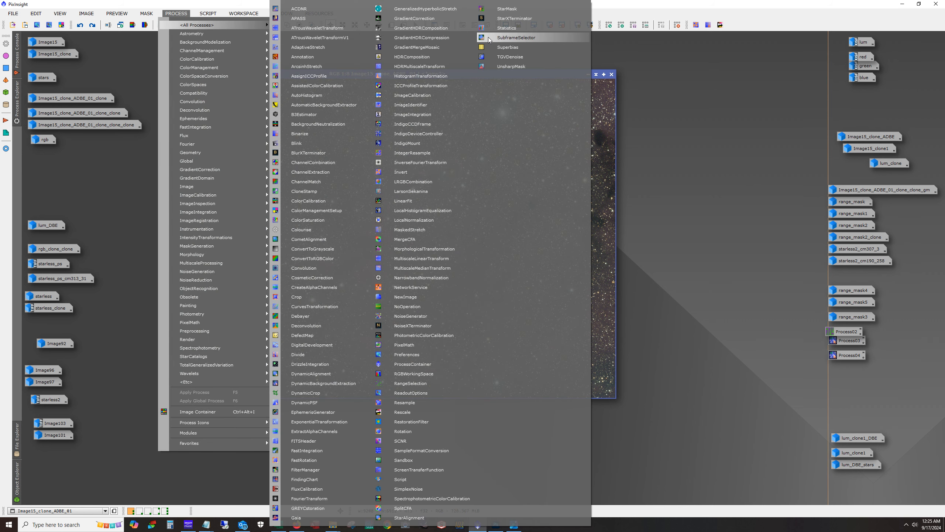
click(427, 19)
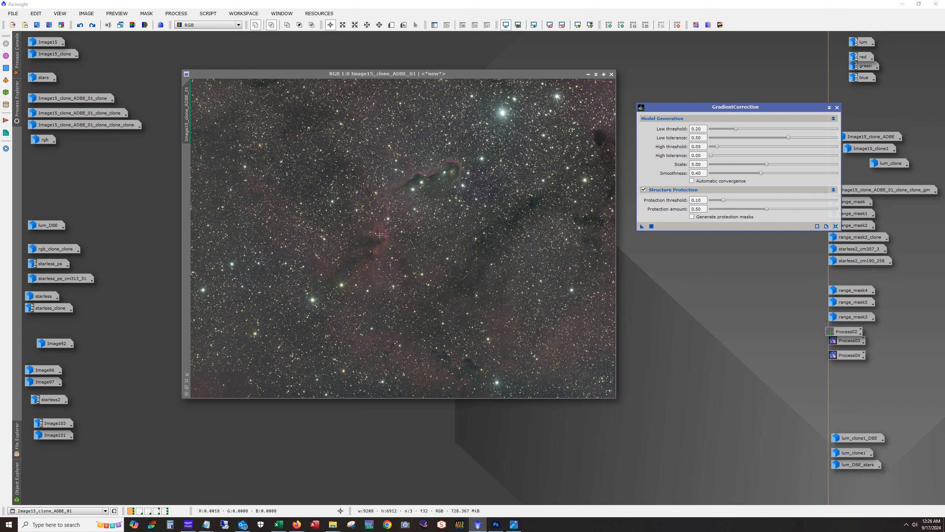
click(837, 107)
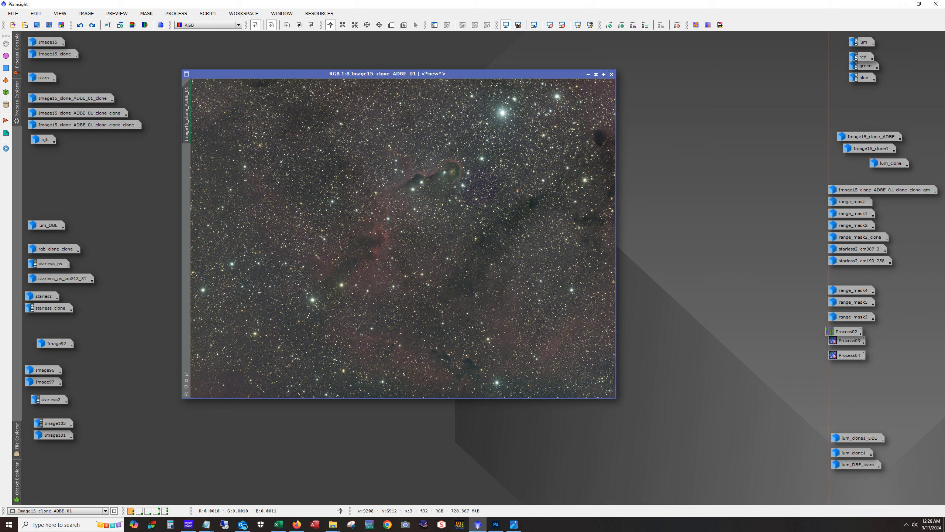
Step: Redo two undone processes on Image15_clone_ADBE_01, comparing the image with and without the first one
click(92, 26)
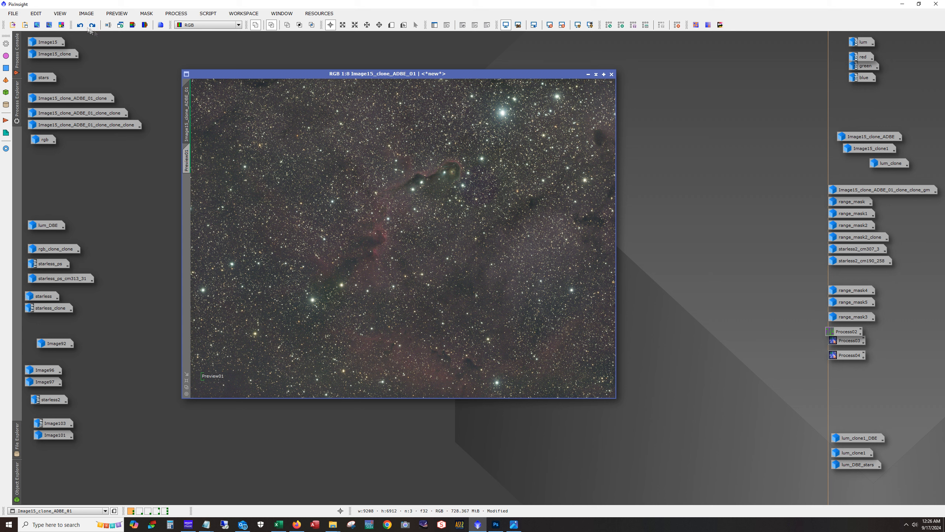
click(80, 25)
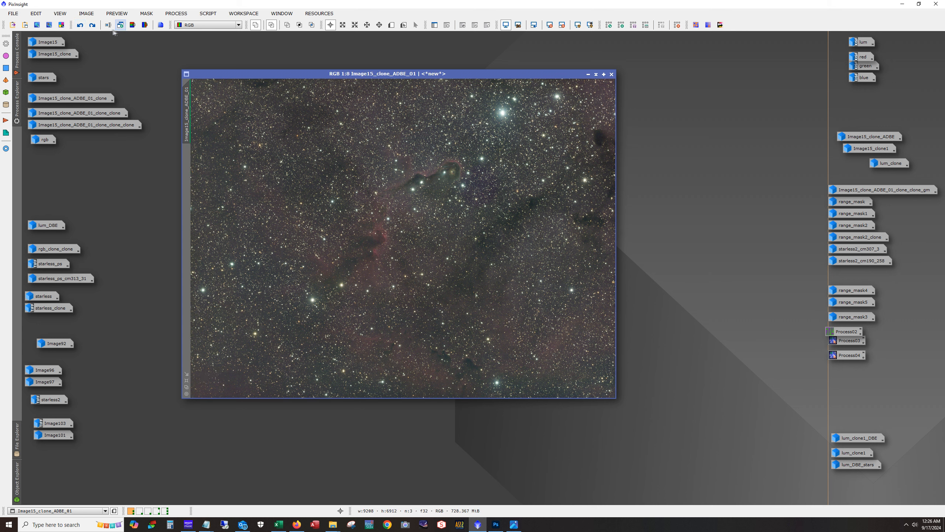
click(92, 25)
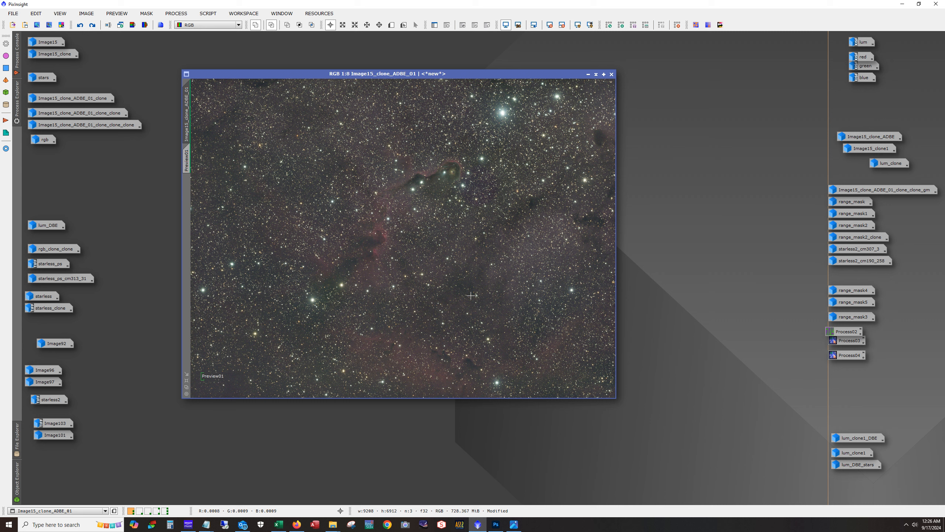
click(93, 25)
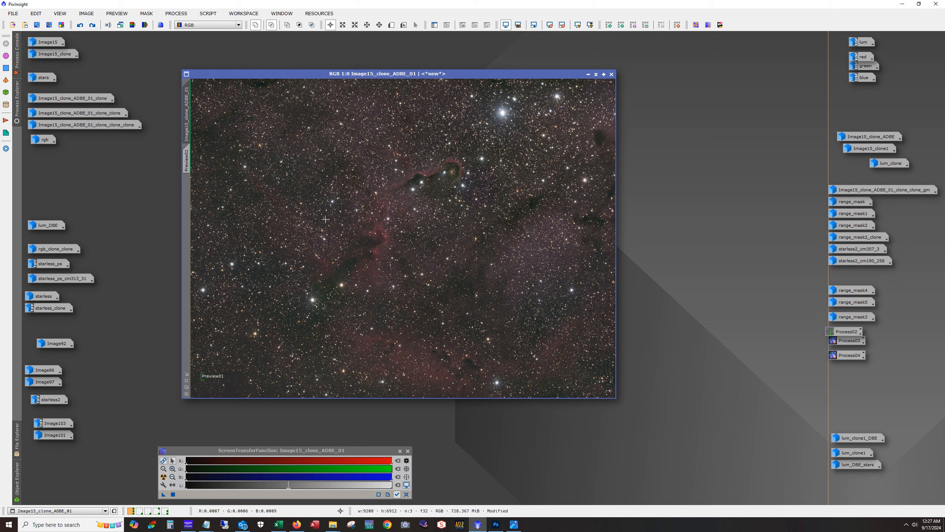
key(ctrl+F12)
key(ctrl+F12)
Step: Review the ImageSolver script's image parameters, including the pixel size, and close it without solving the image
click(203, 14)
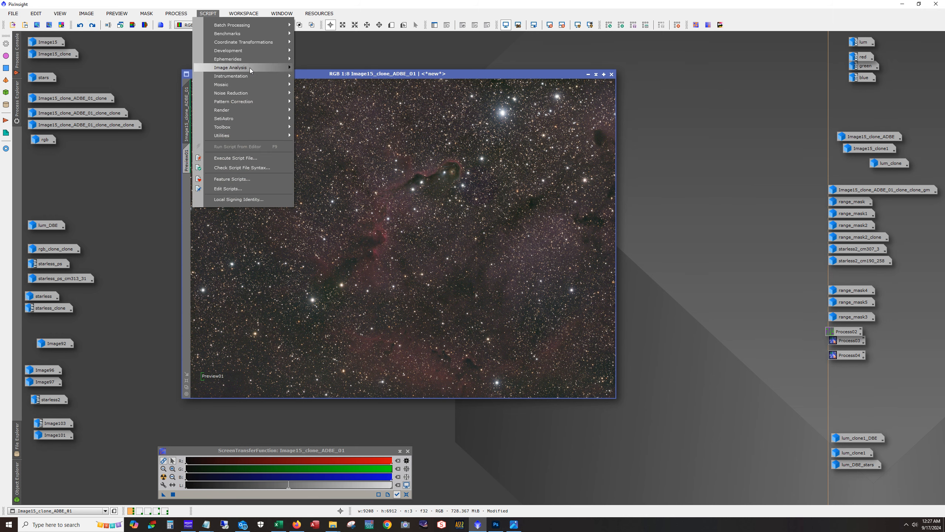
mouse_move(249, 68)
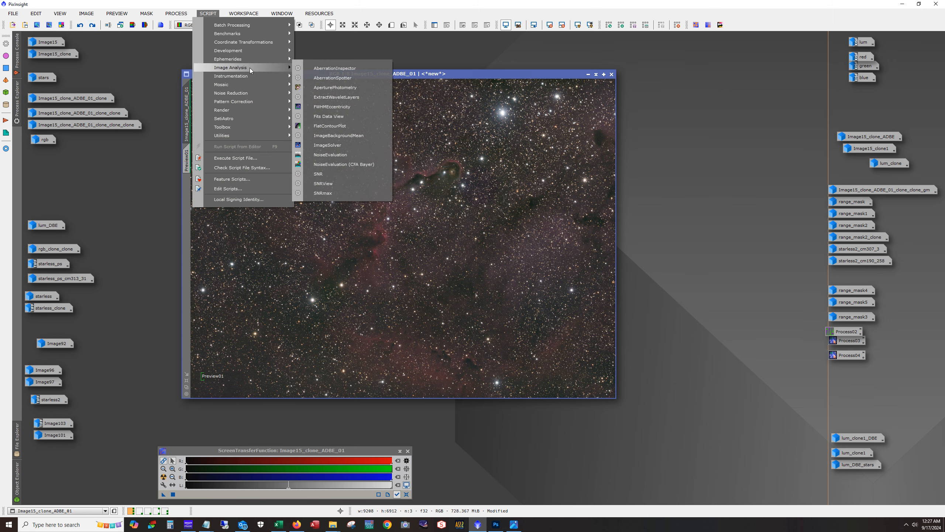
click(345, 148)
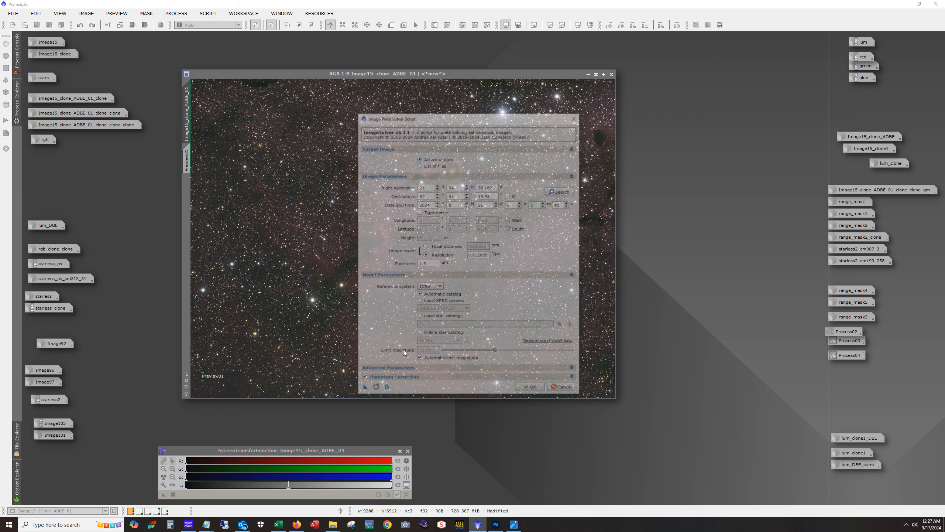
double_click(425, 265)
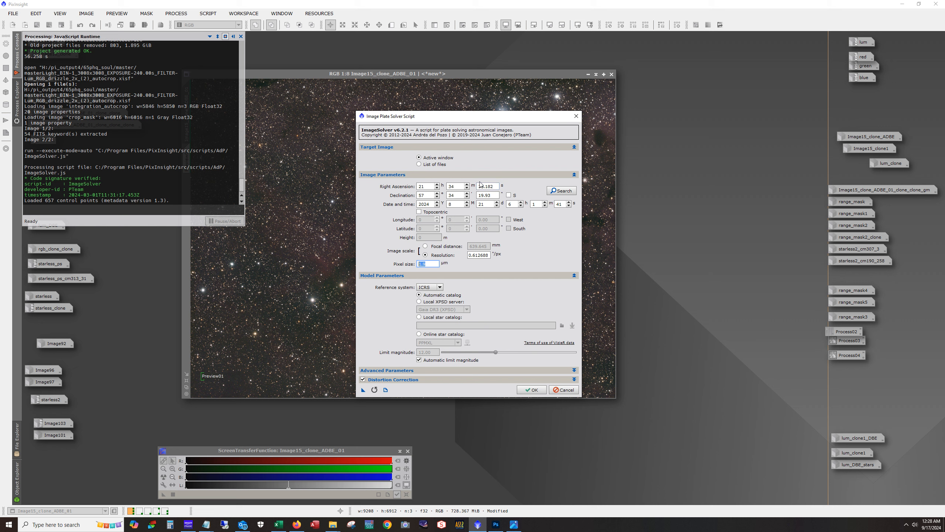
click(576, 116)
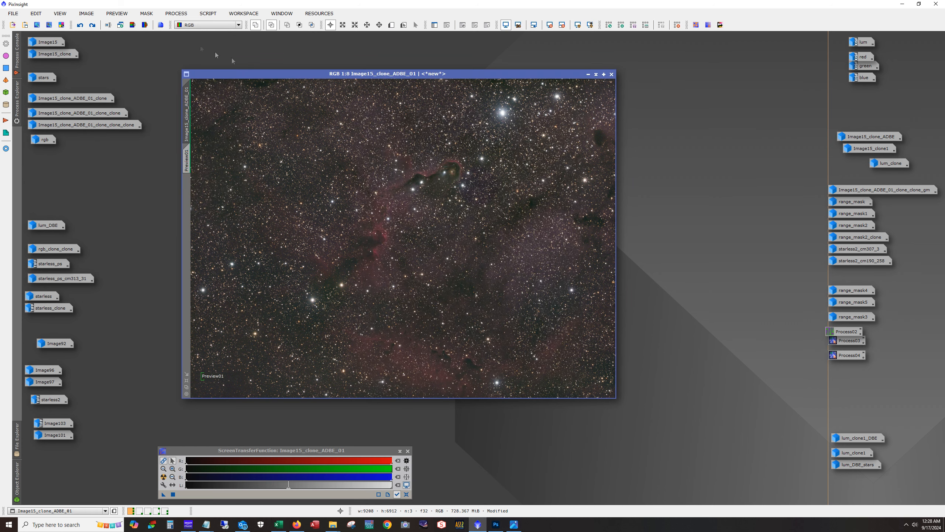
Step: Review the SpectrophotometricColorCalibration filter, catalog and background neutralization settings, and close the process without applying it
click(183, 15)
mouse_move(223, 60)
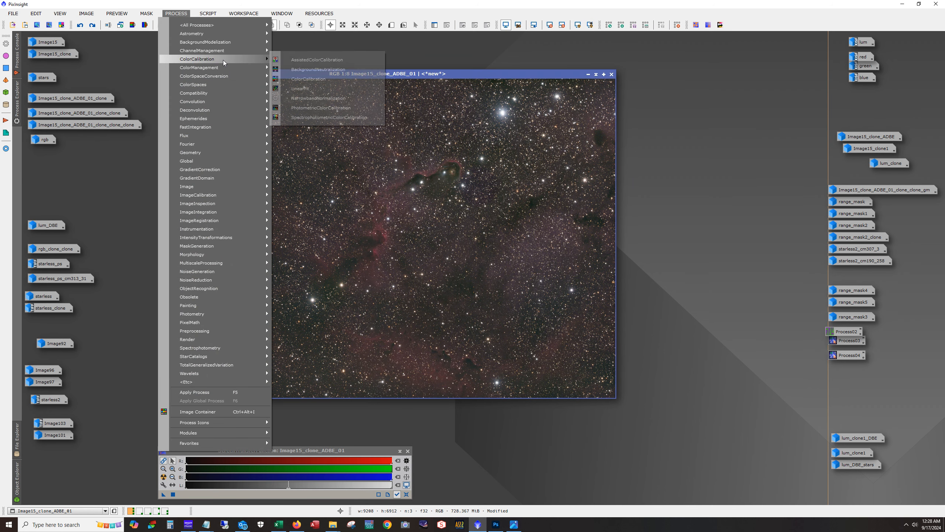
click(313, 118)
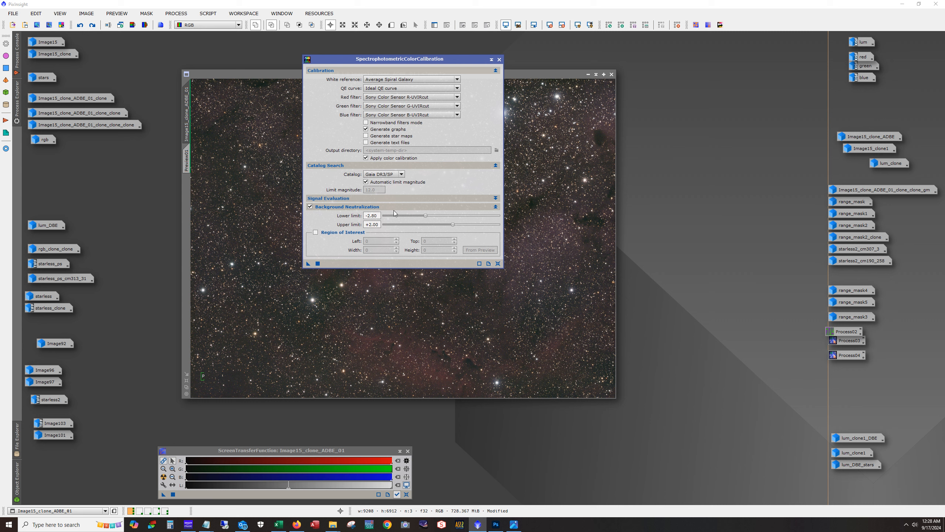
click(499, 59)
Step: Redo the next undone process on Image15_clone_ADBE_01, minimize it, and briefly view the stars image
click(92, 25)
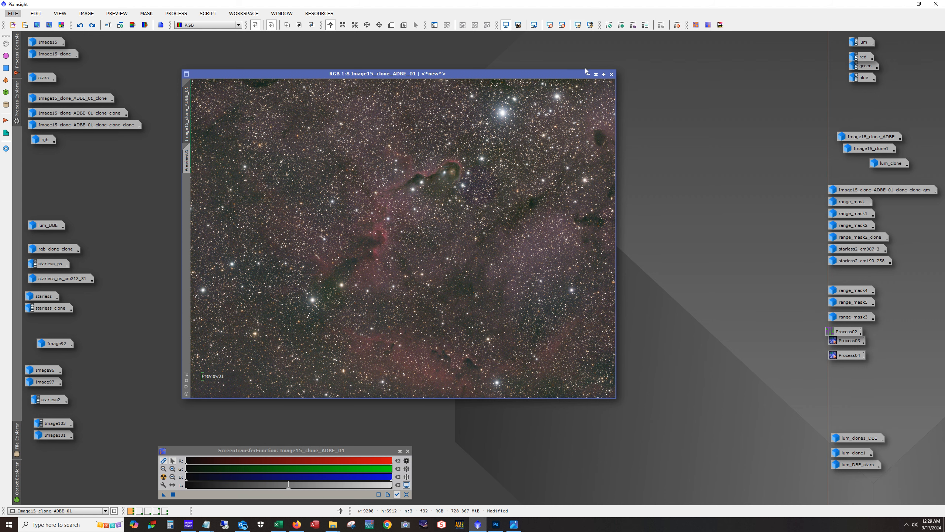
click(587, 73)
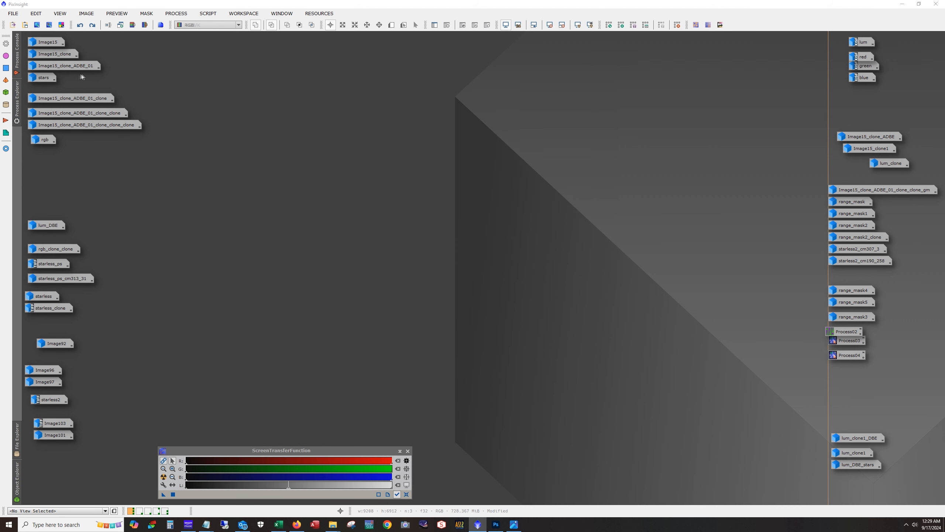
double_click(51, 83)
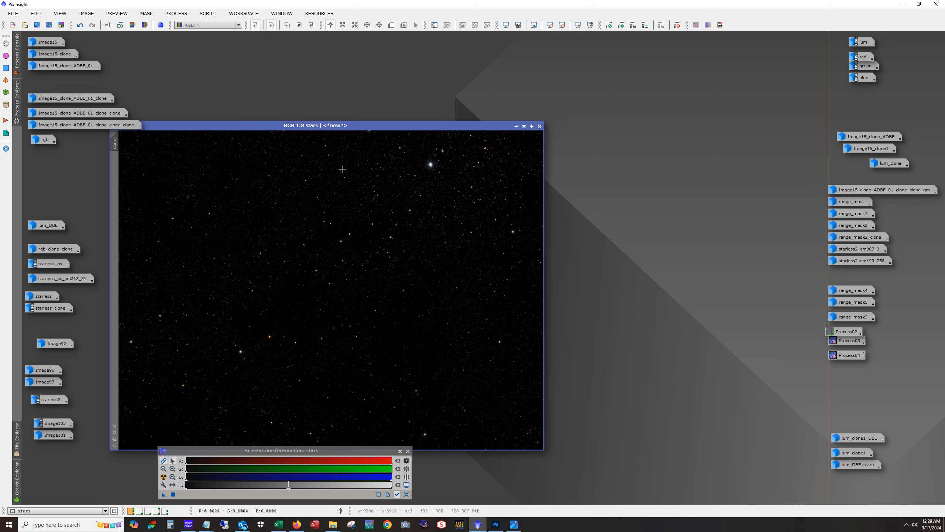
click(516, 126)
Step: Open the Image15_clone_ADBE_01_clone image and redo its undone star removal
double_click(41, 100)
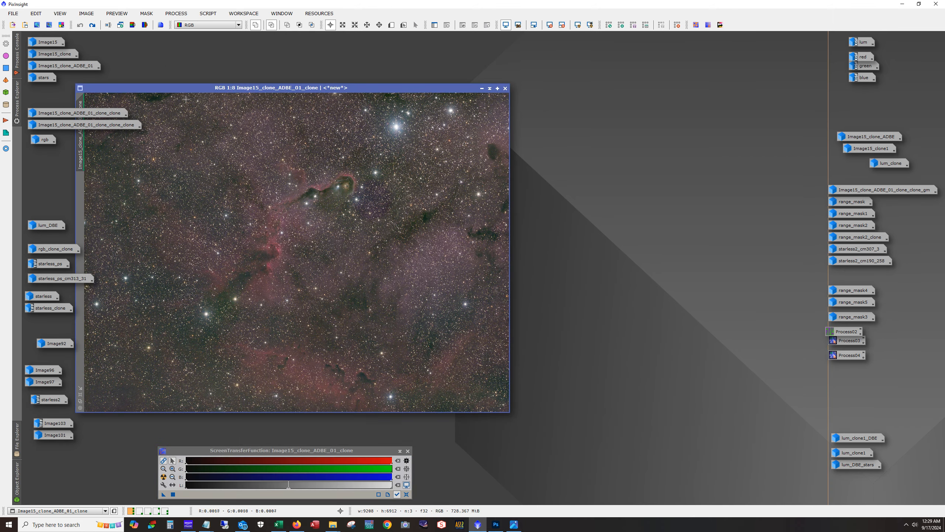
drag(181, 88, 271, 87)
click(95, 27)
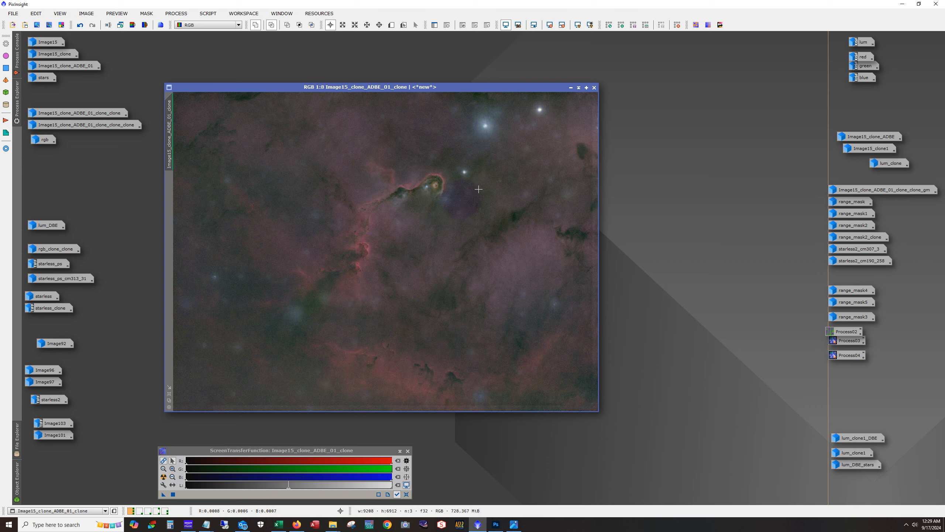
Step: Examine the starless nebula up close around the purple disc beside the trunk's head and the green area near the blue star halo
scroll(479, 189, up, 5)
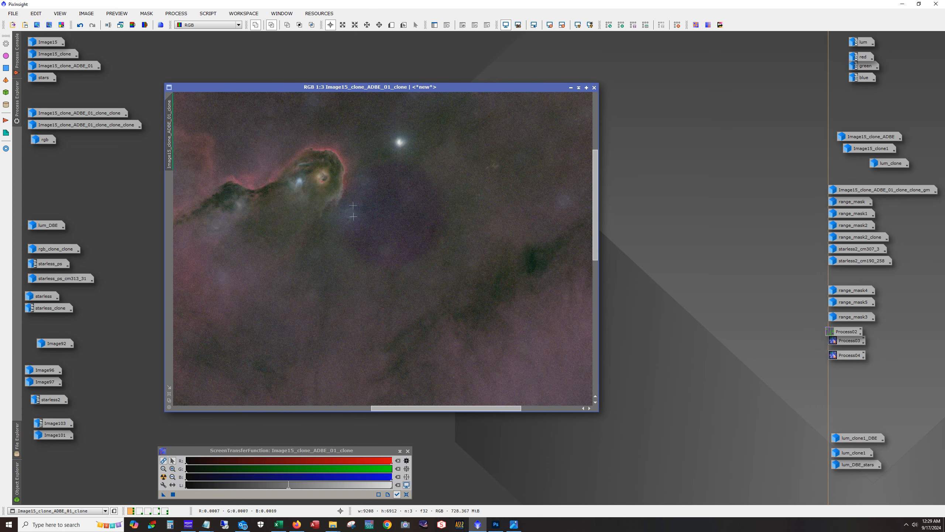
scroll(312, 311, down, 3)
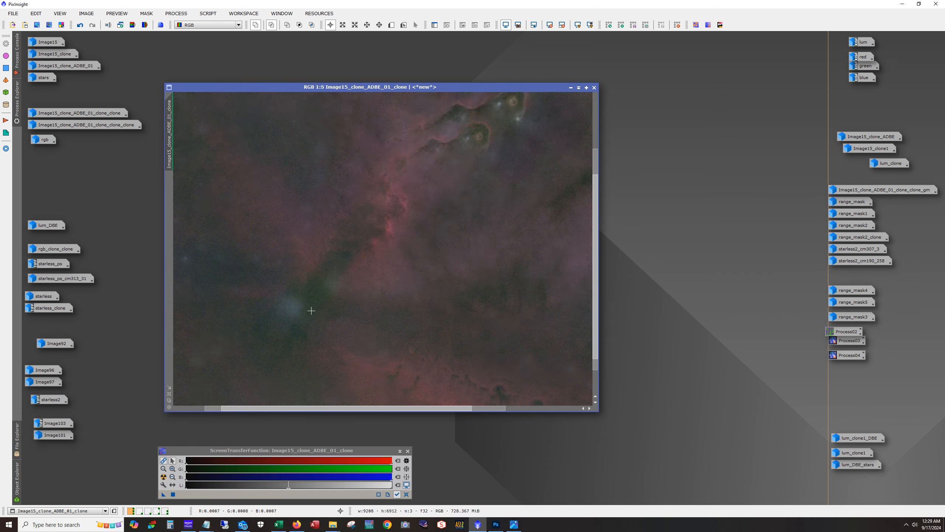
scroll(312, 311, up, 4)
scroll(320, 313, down, 4)
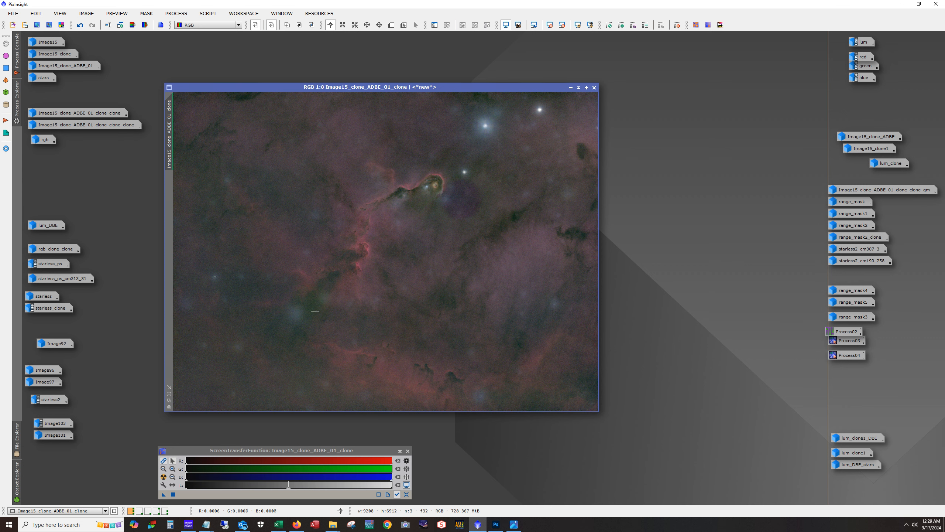
scroll(295, 312, up, 1)
scroll(320, 312, up, 1)
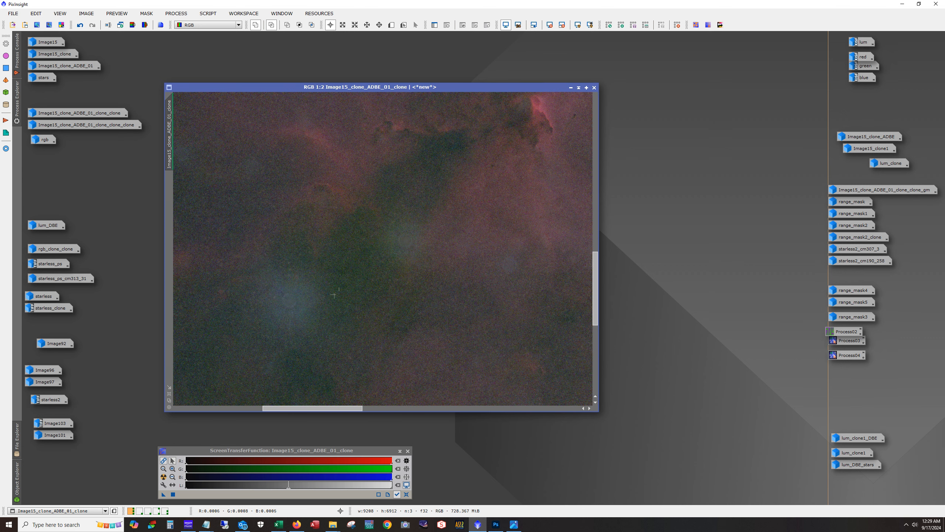
scroll(355, 276, down, 3)
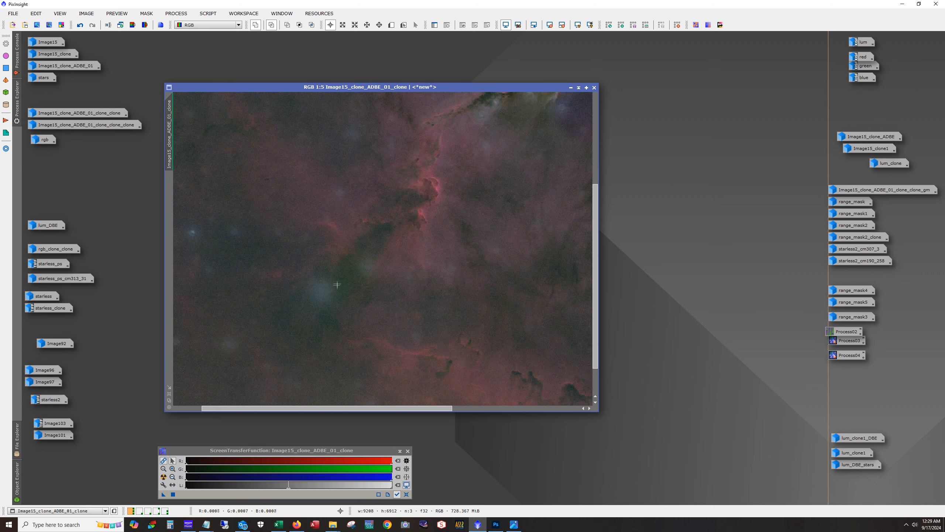
scroll(349, 284, down, 3)
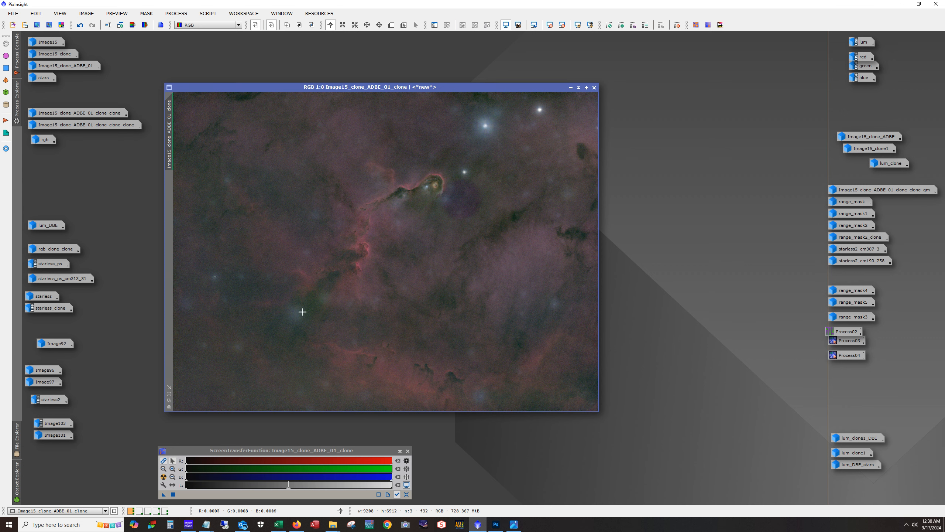
scroll(310, 309, up, 4)
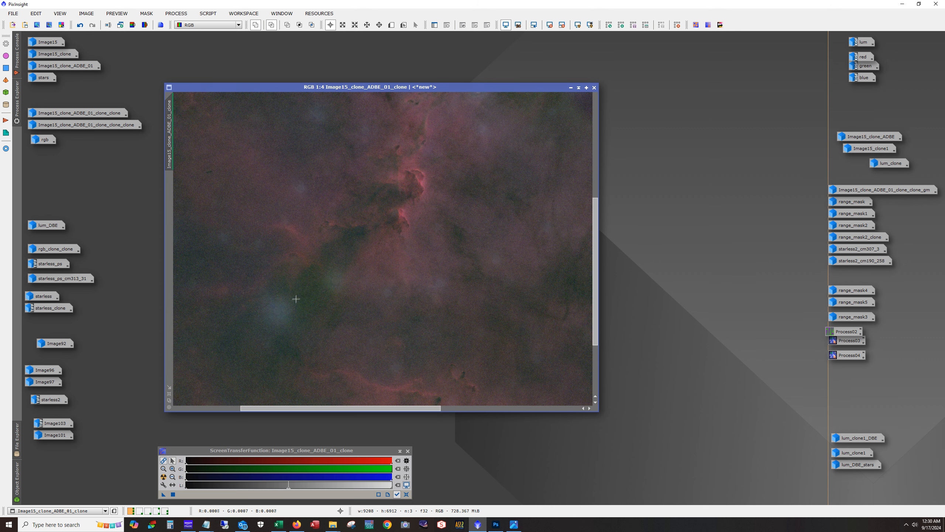
scroll(296, 299, down, 4)
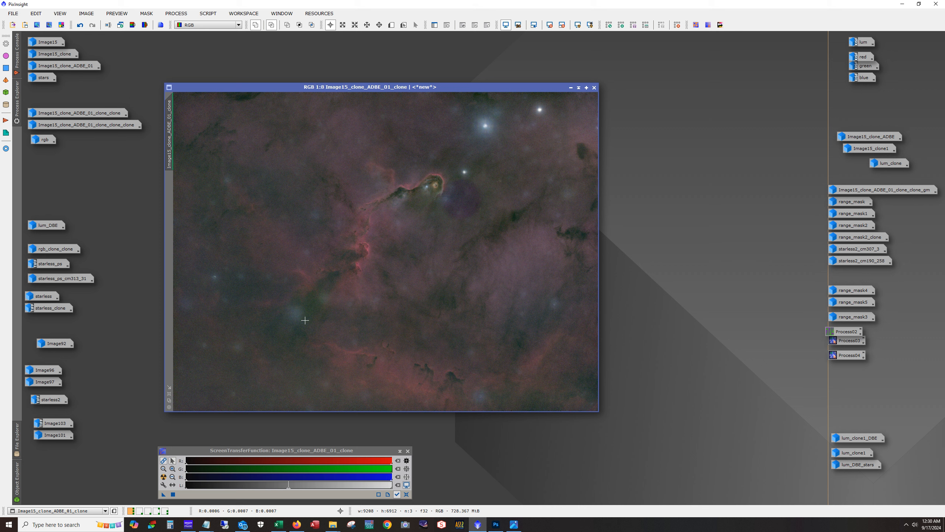
Step: Replace the starless view with Image15_clone_ADBE_01_clone_clone, redo its undone process, and turn off its screen stretch
click(570, 88)
double_click(70, 94)
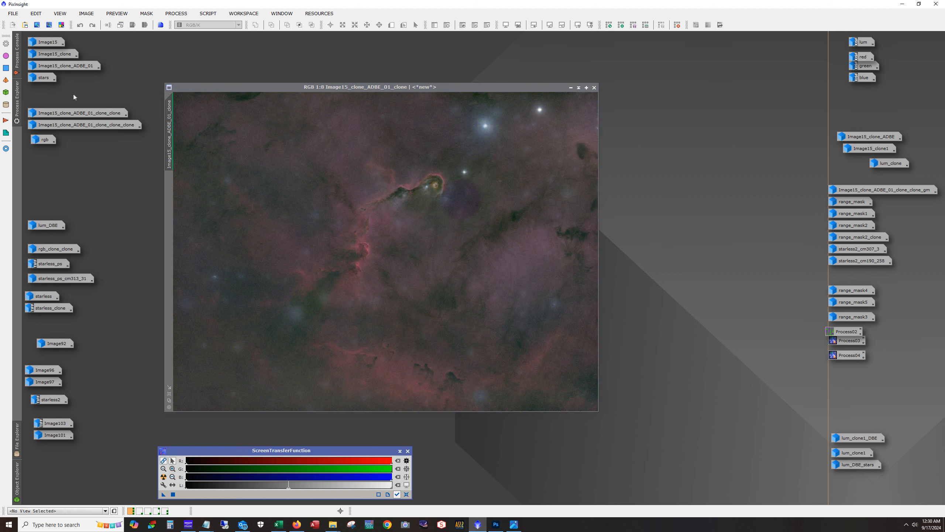
click(570, 88)
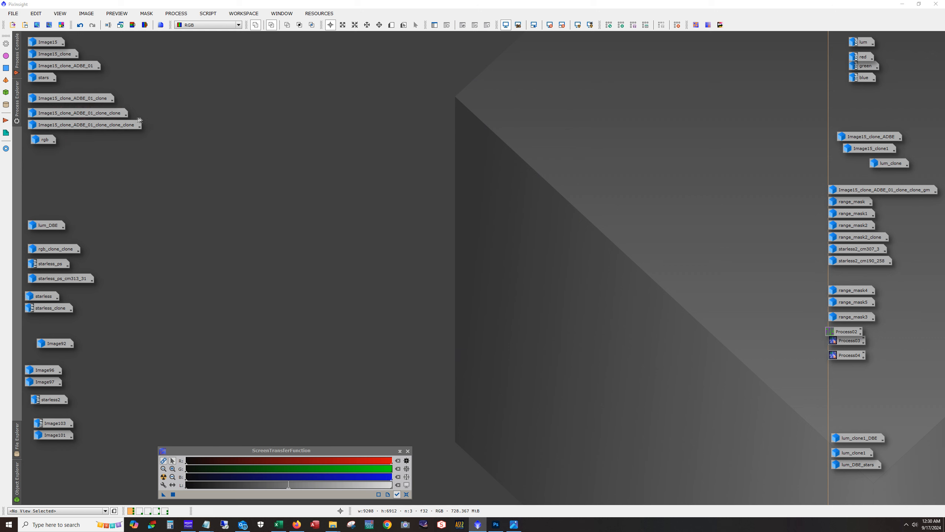
double_click(111, 114)
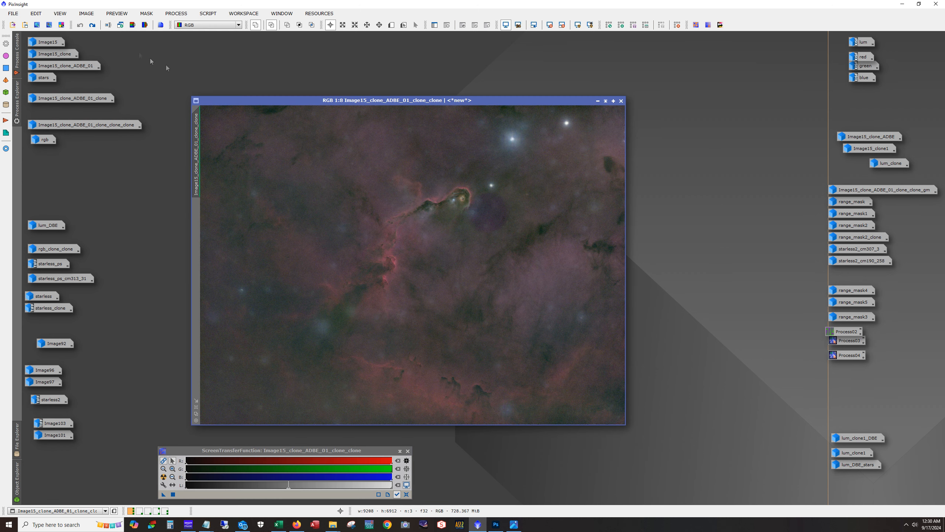
click(92, 25)
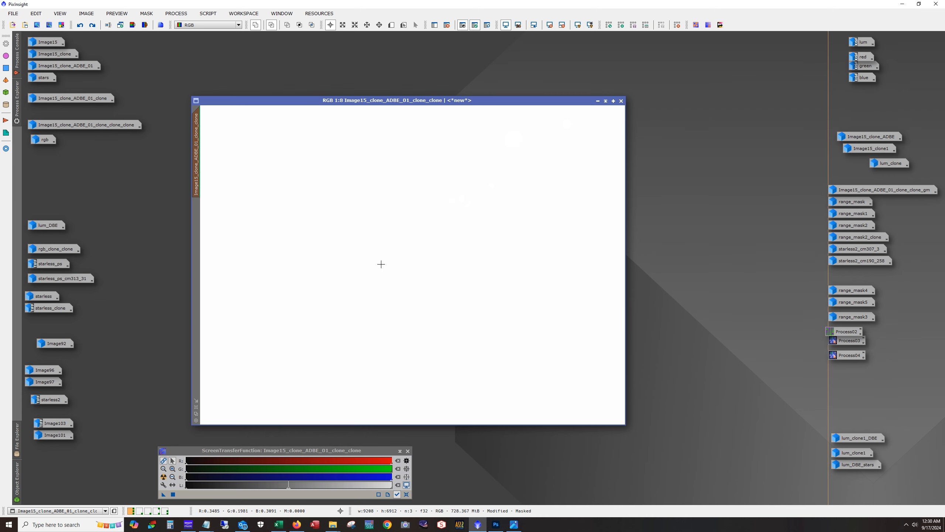
key(F12)
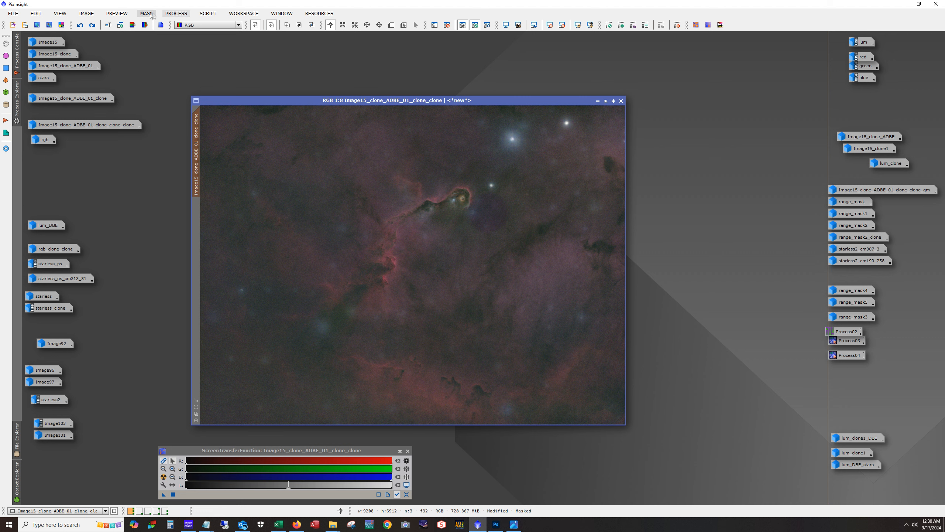
Step: Open the GeneralizedHyperbolicStretch process to view its settings, and close it without applying it
click(170, 13)
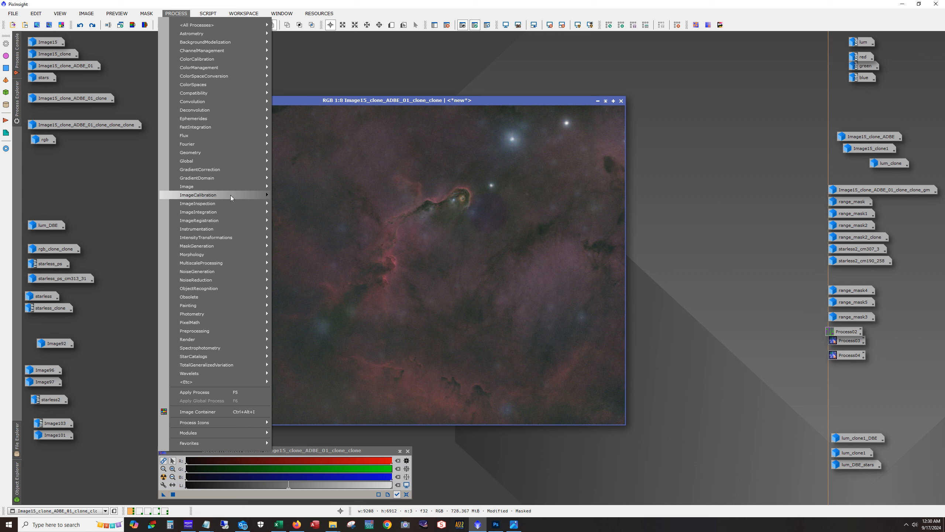
mouse_move(218, 239)
click(334, 306)
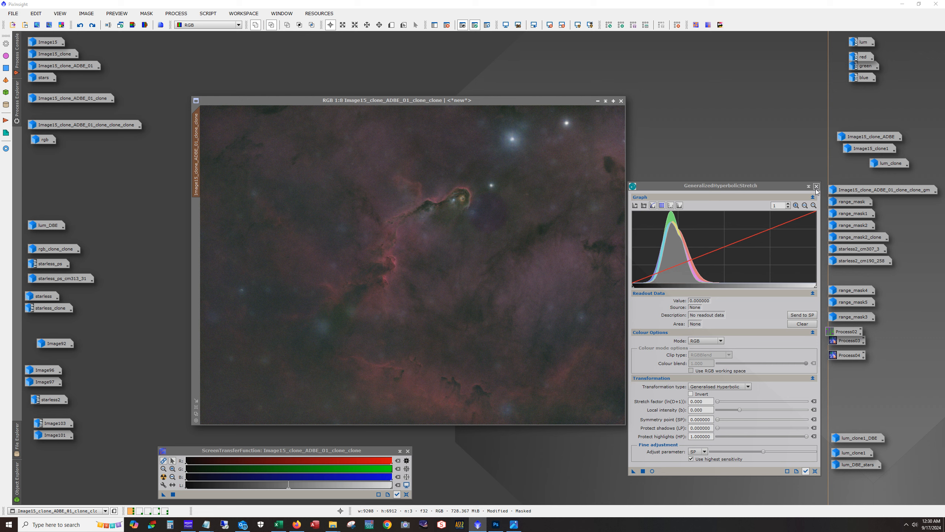
click(817, 187)
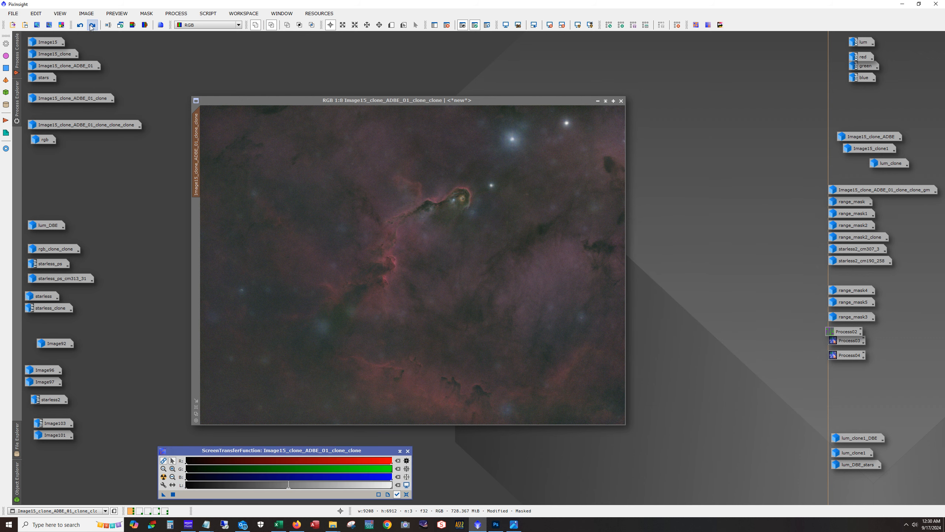
Step: Leave the correction of the purple disc beside the trunk's head undone and duplicate the image
scroll(519, 208, up, 3)
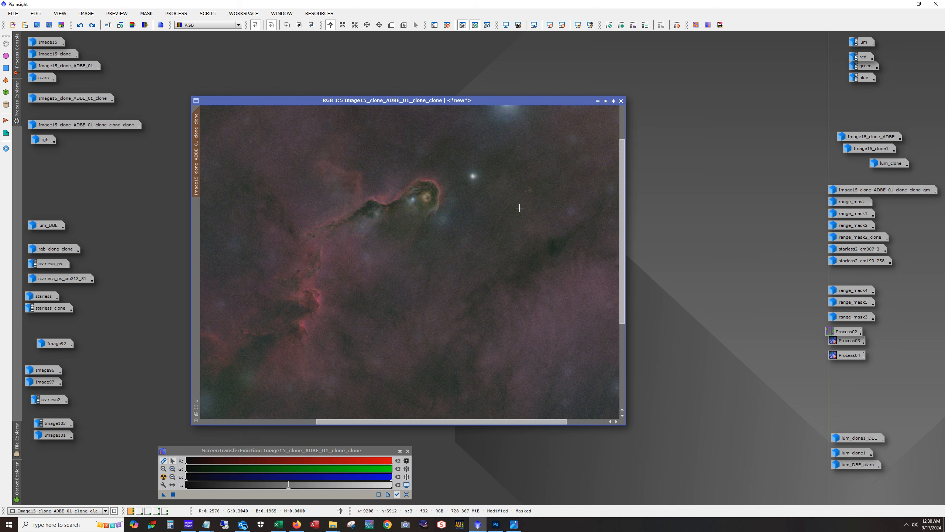
scroll(520, 208, up, 1)
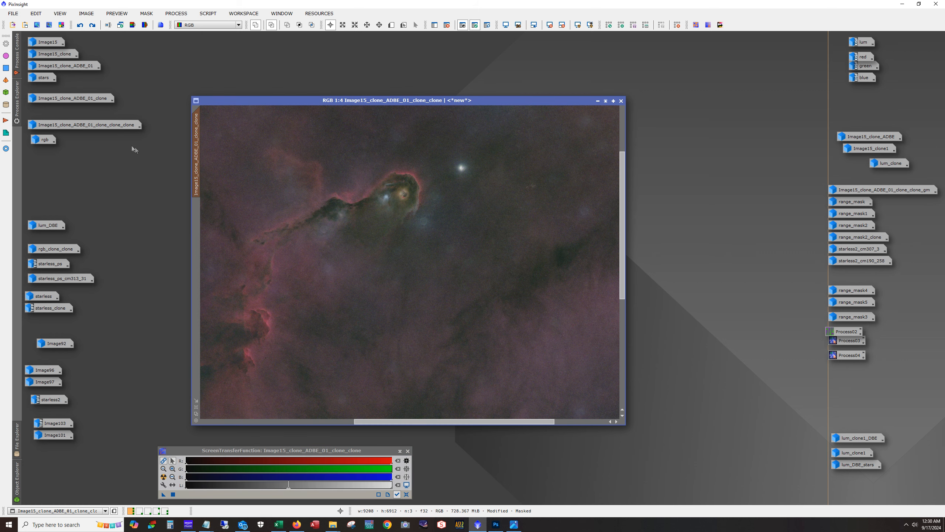
scroll(396, 264, down, 1)
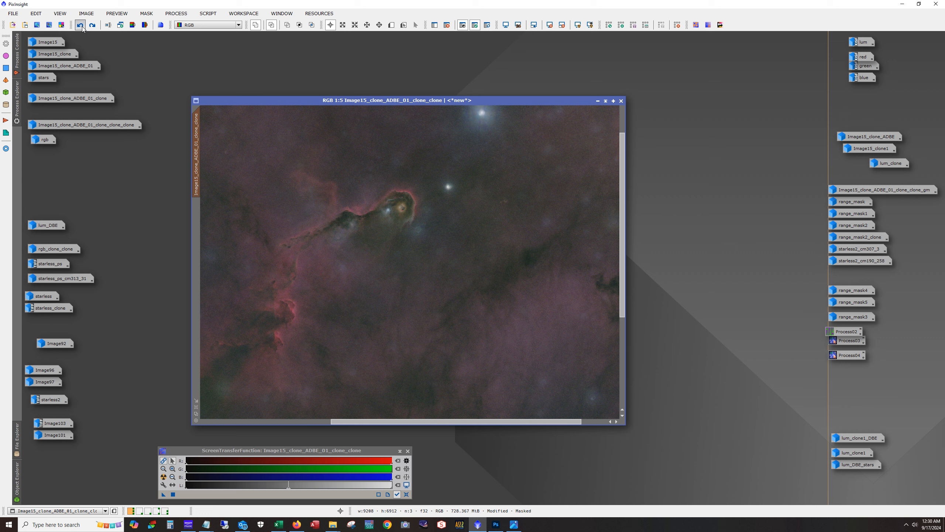
click(92, 26)
click(79, 25)
drag(197, 145, 164, 153)
drag(135, 228, 135, 228)
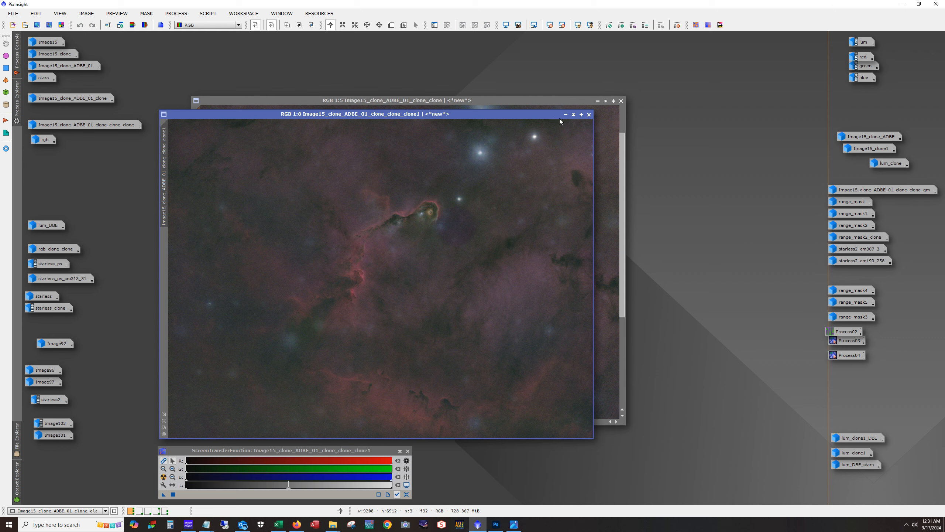
Step: Briefly check the mask overlay on Image15_clone_ADBE_01_clone_clone, minimize that image, and reposition the duplicate's window
click(523, 103)
click(487, 26)
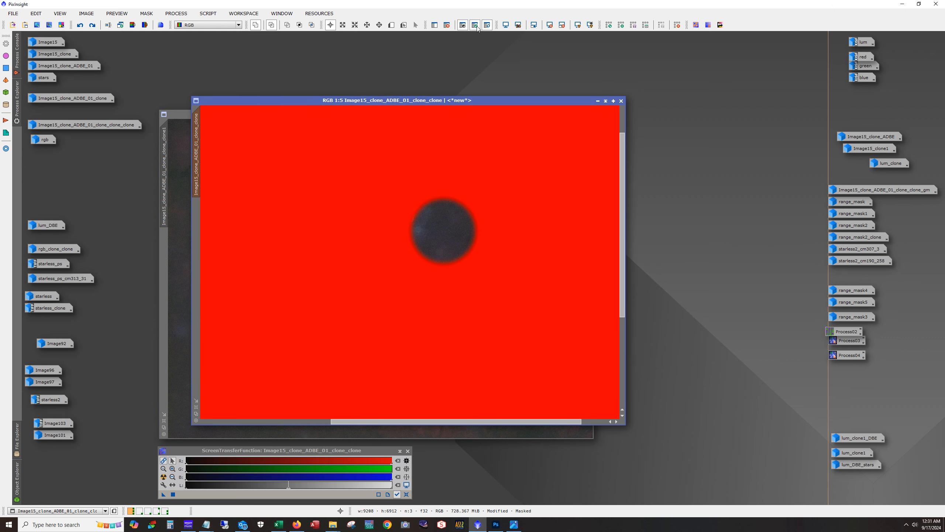
click(487, 25)
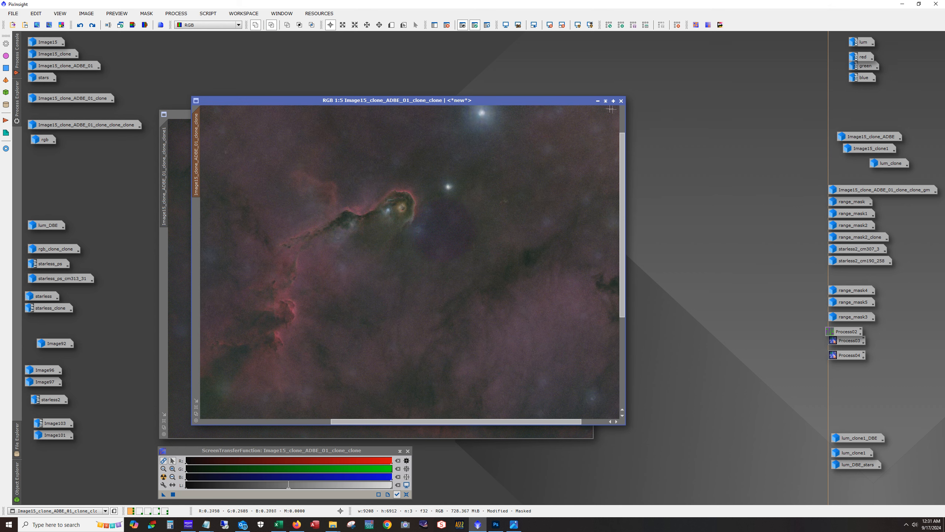
click(597, 101)
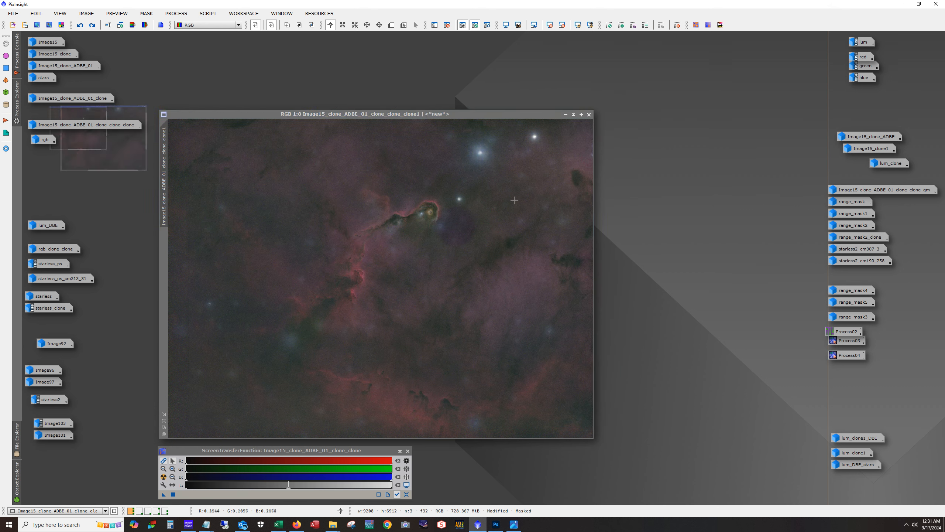
drag(340, 115, 356, 99)
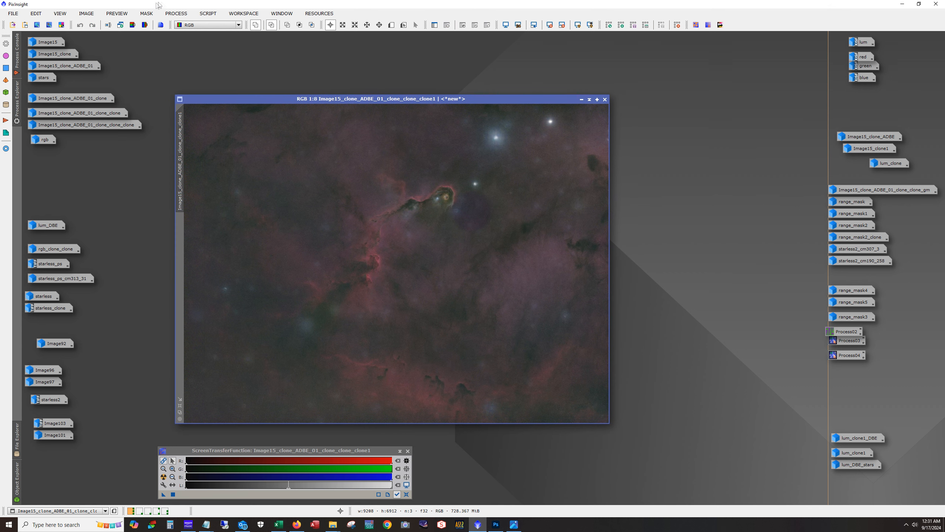
Step: Run the GAME script on the duplicate to view the mask ellipse around the purple disc, and exit without creating a mask
click(207, 13)
mouse_move(238, 135)
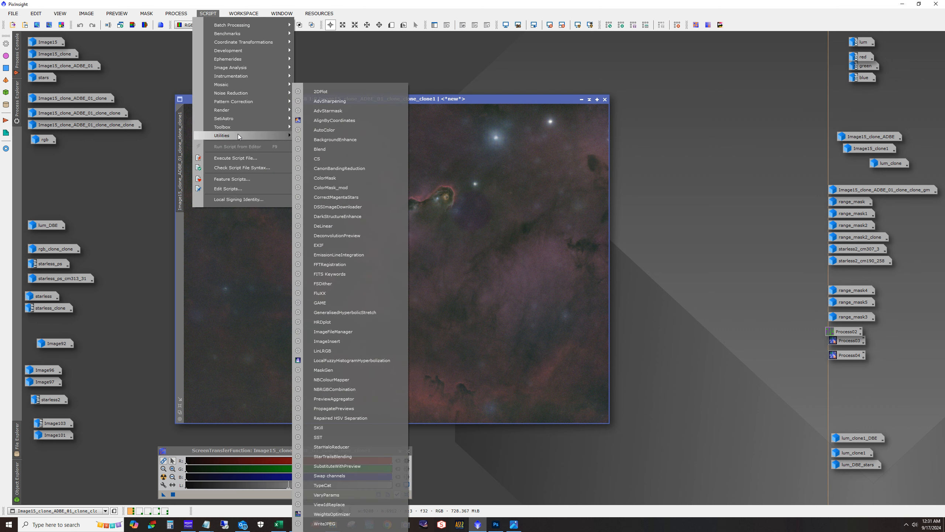
click(344, 302)
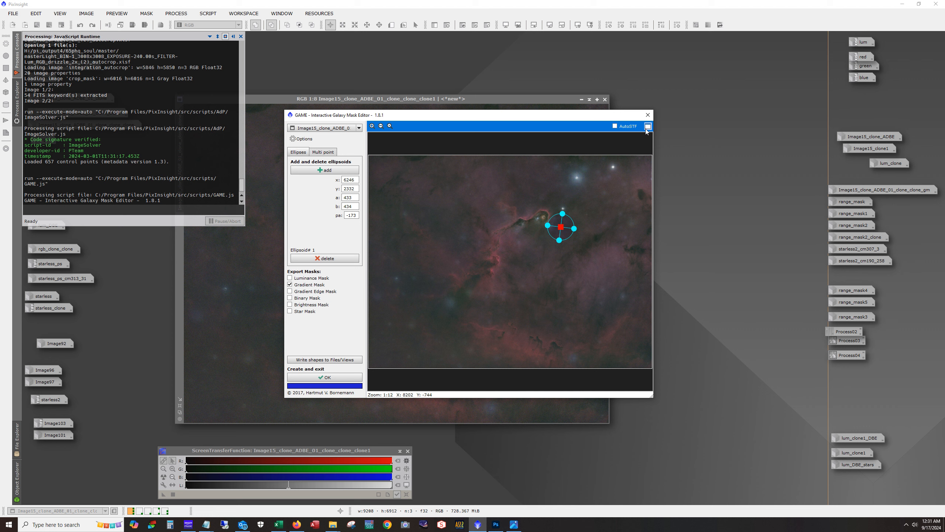
click(648, 115)
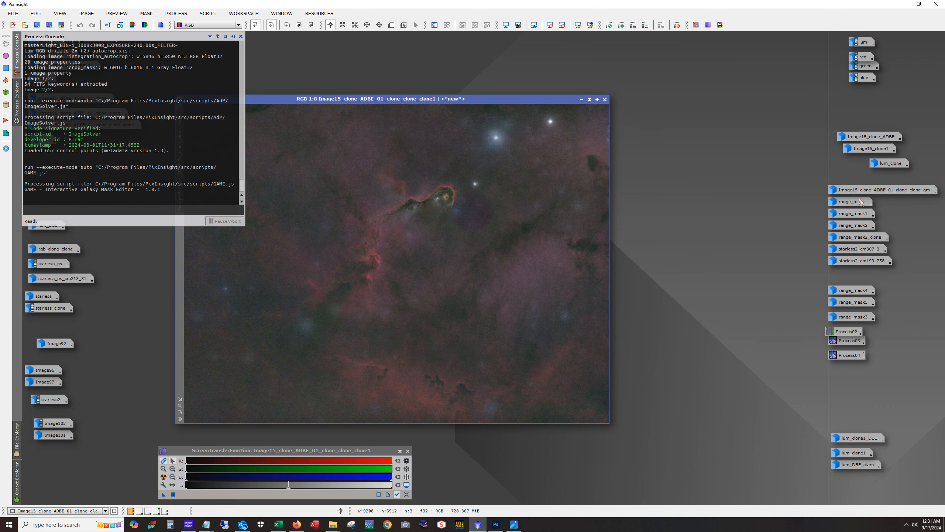
Step: View the gradient mask Image15_clone_ADBE_01_clone_clone_gm and minimize it again
mouse_move(858, 204)
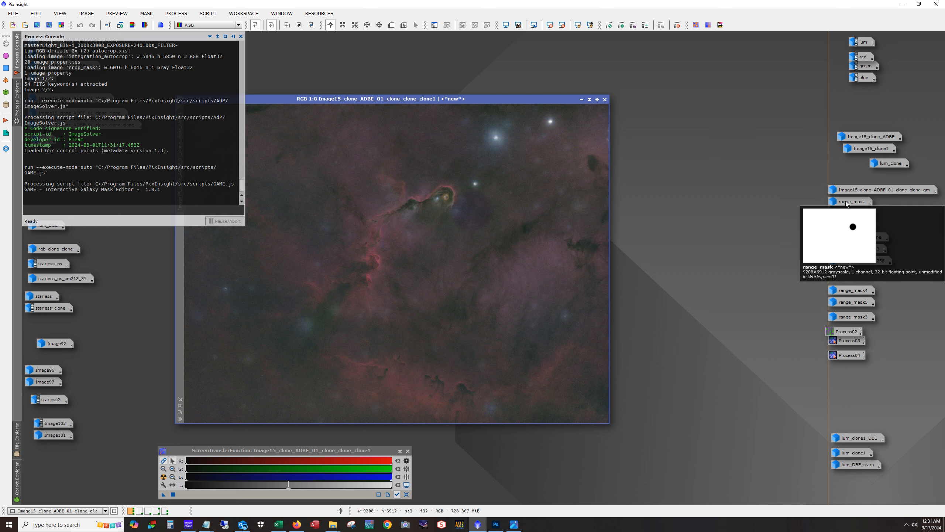
double_click(869, 189)
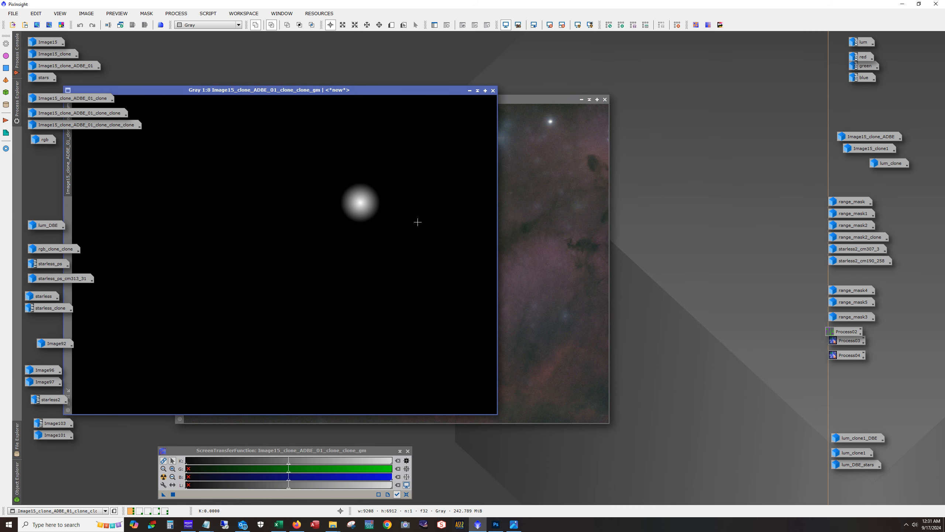
click(470, 91)
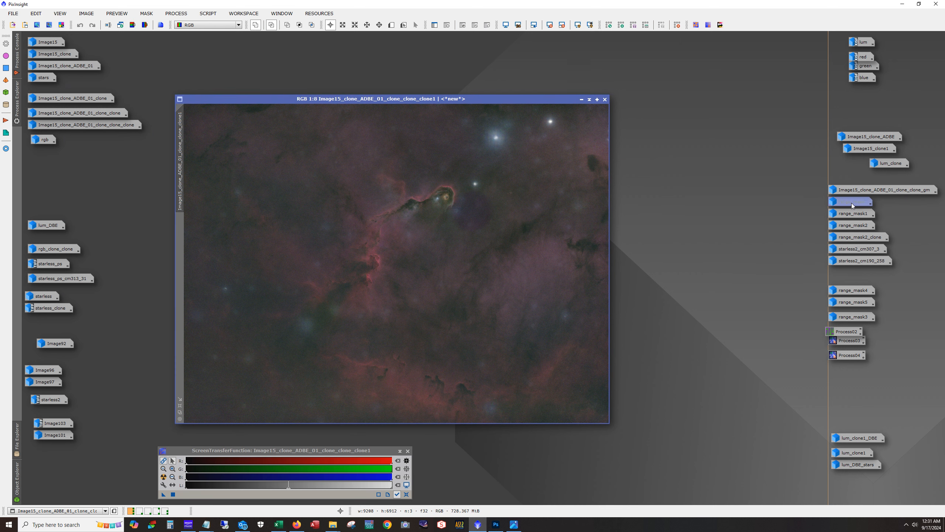
Step: Compare the disc sizes in range_mask, range_mask1 and range_mask2, and minimize all three masks
double_click(851, 203)
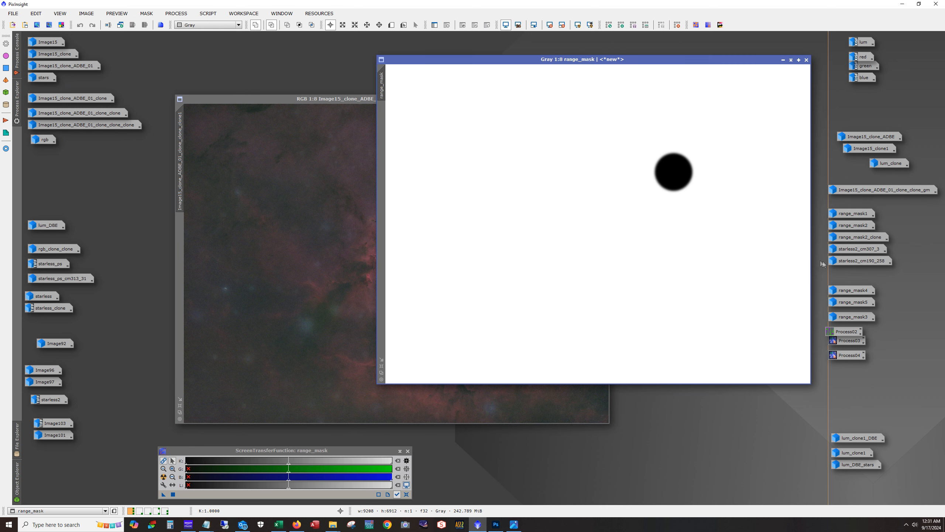
double_click(844, 224)
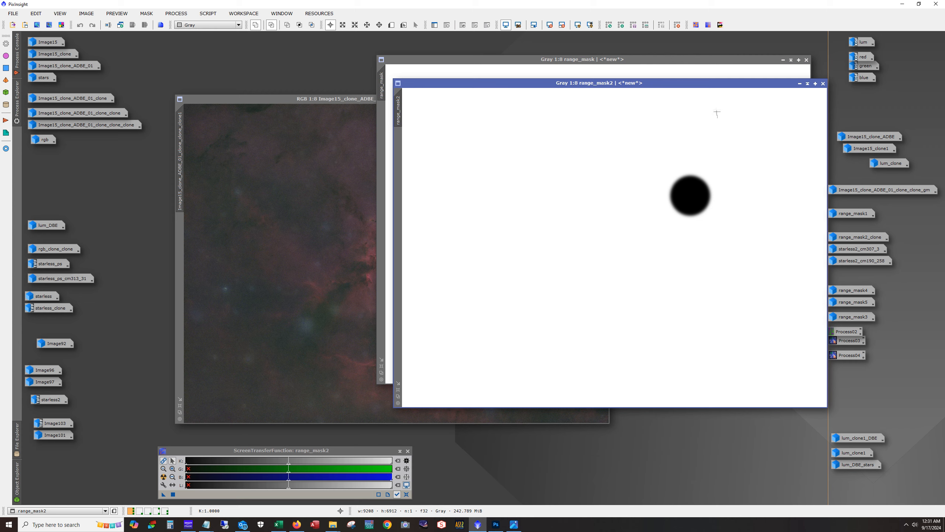
drag(696, 88, 495, 82)
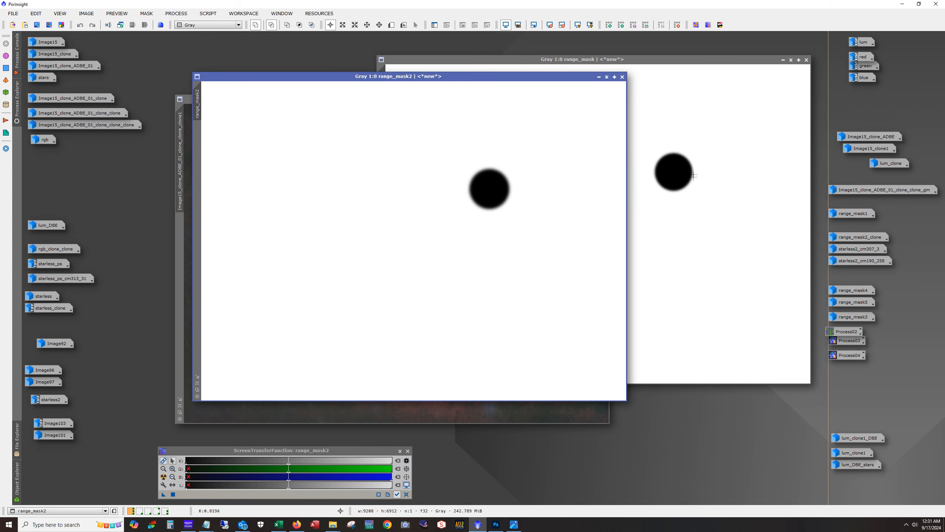
double_click(839, 215)
drag(672, 76, 506, 147)
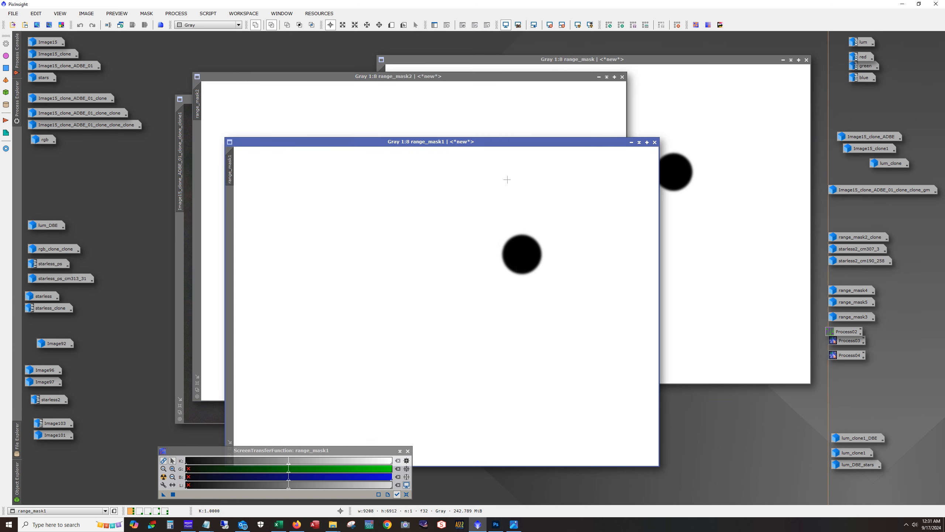
click(631, 143)
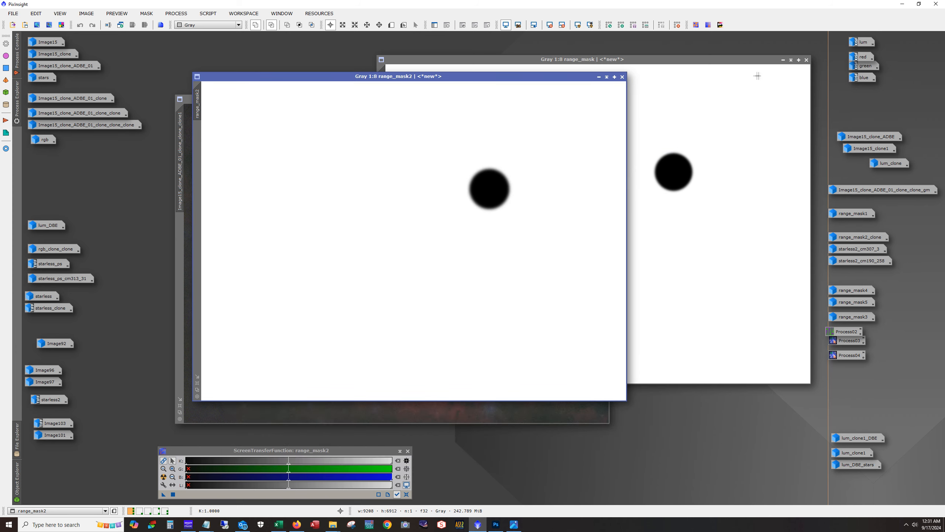
double_click(844, 213)
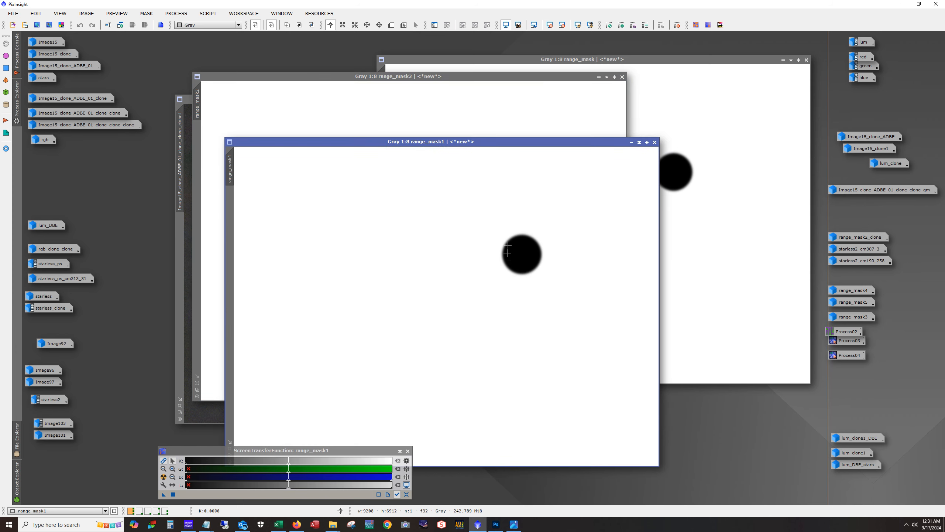
click(631, 143)
click(783, 60)
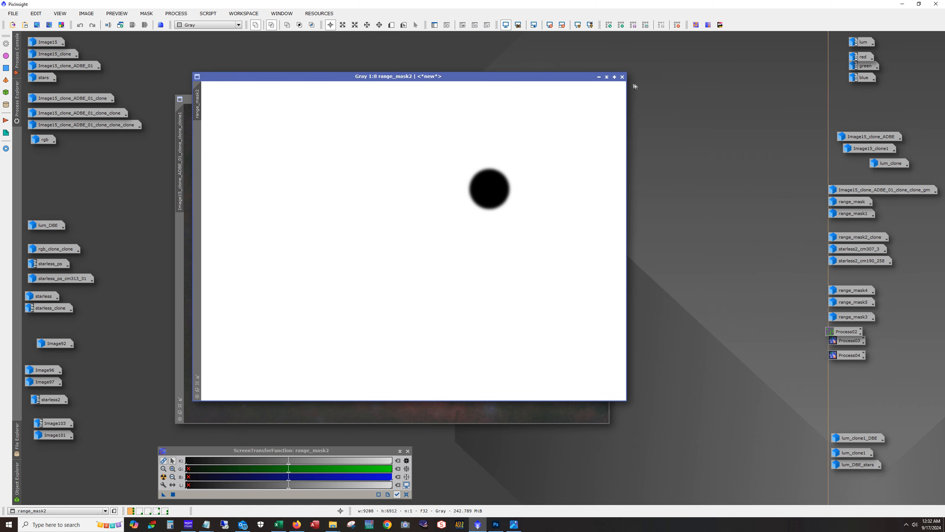
click(598, 77)
Step: Apply range_mask2 as a mask to the duplicate image and invert it so only the purple disc is exposed
scroll(471, 221, up, 4)
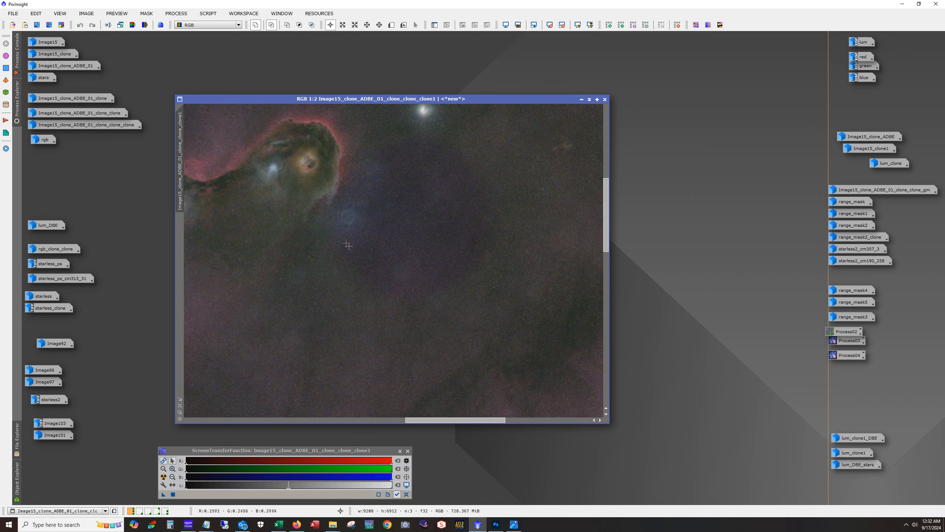
scroll(382, 258, down, 5)
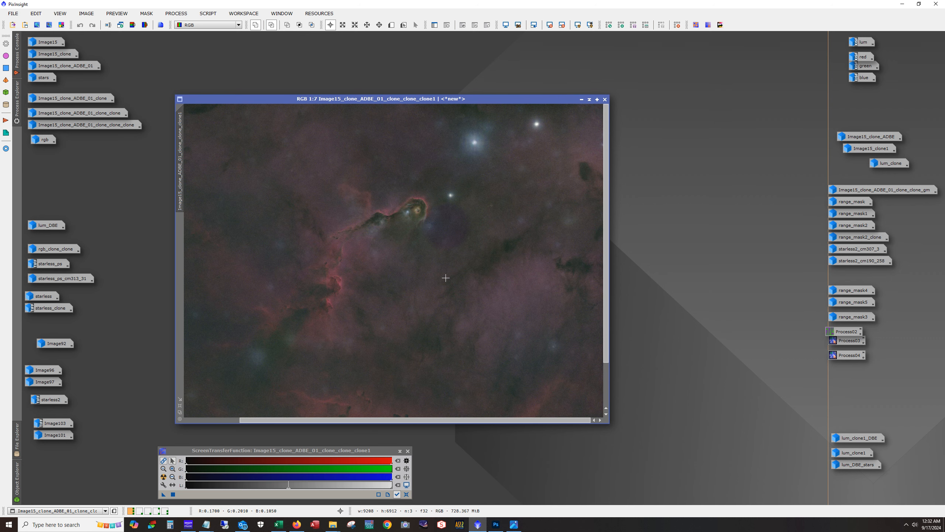
double_click(846, 226)
drag(180, 241, 180, 241)
click(180, 233)
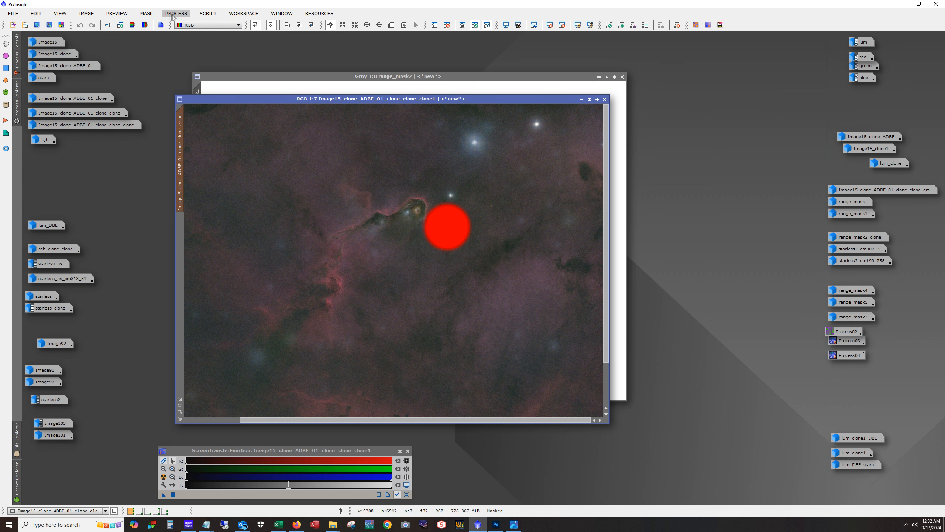
click(146, 13)
click(159, 47)
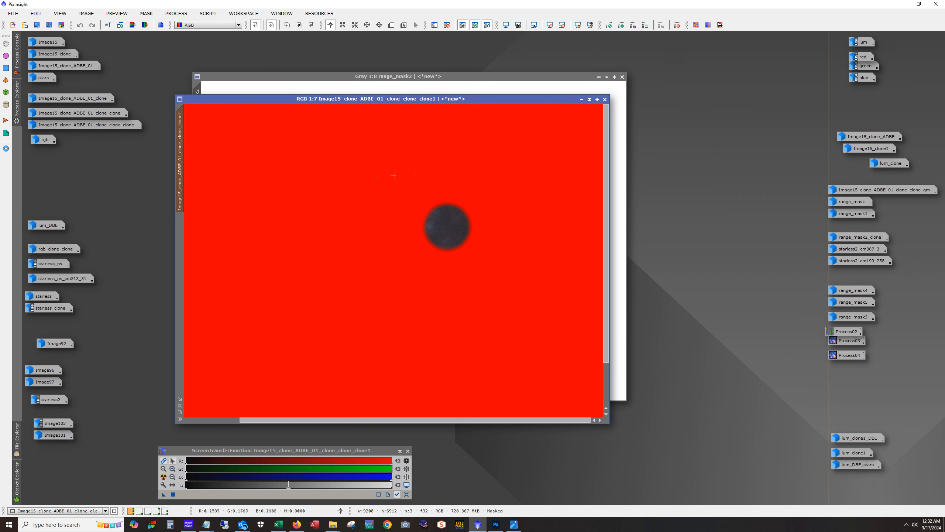
Step: Create a preview enclosing the exposed disc area and switch the image window to that preview
click(391, 24)
mouse_move(383, 172)
mouse_down()
mouse_move(503, 289)
mouse_move(510, 282)
mouse_up()
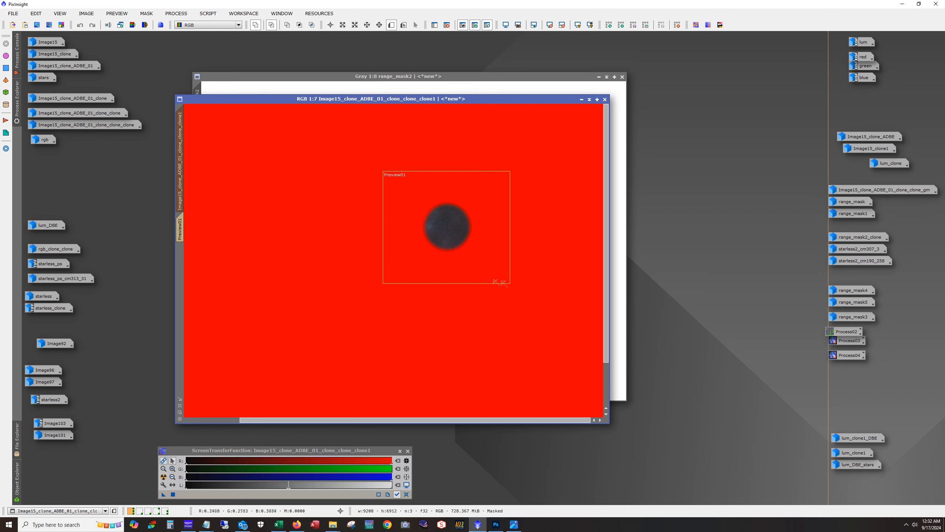
click(176, 223)
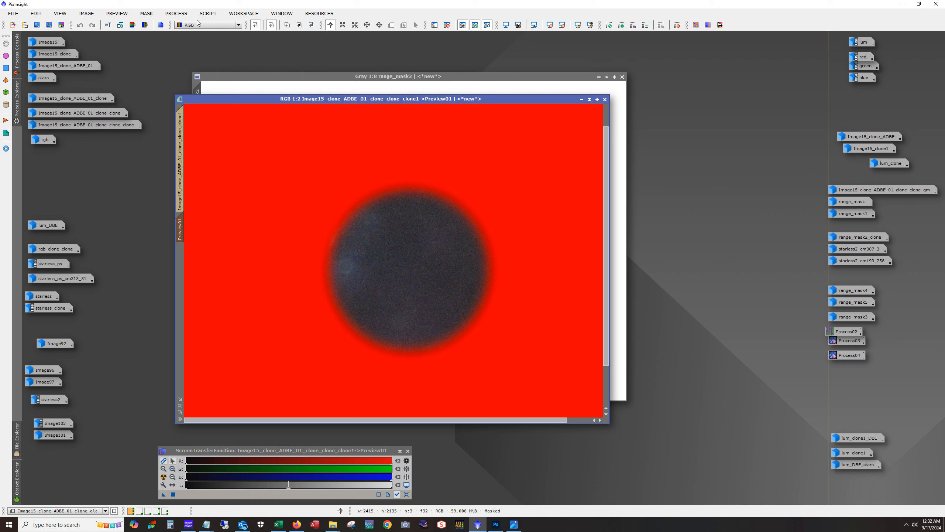
Step: Open CurvesTransformation beside the image and start its real-time preview on the disc area
click(176, 13)
mouse_move(197, 25)
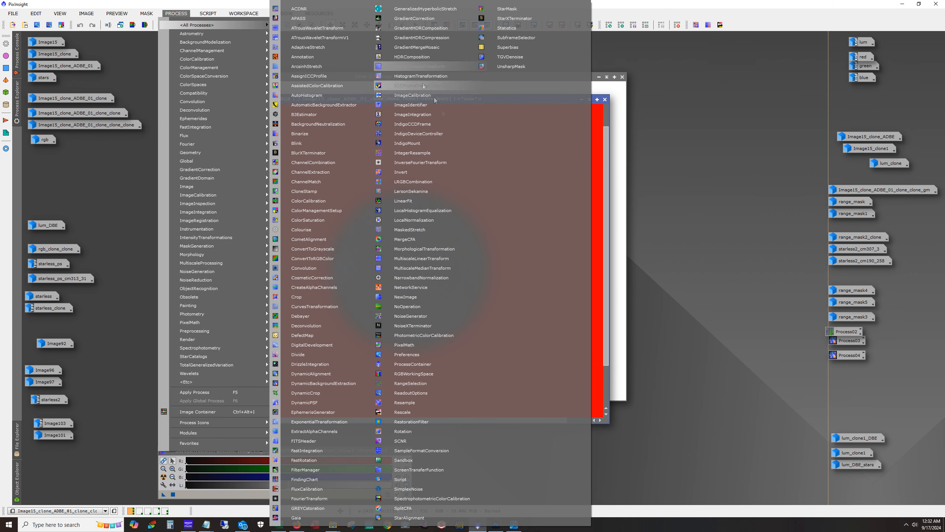
mouse_move(233, 237)
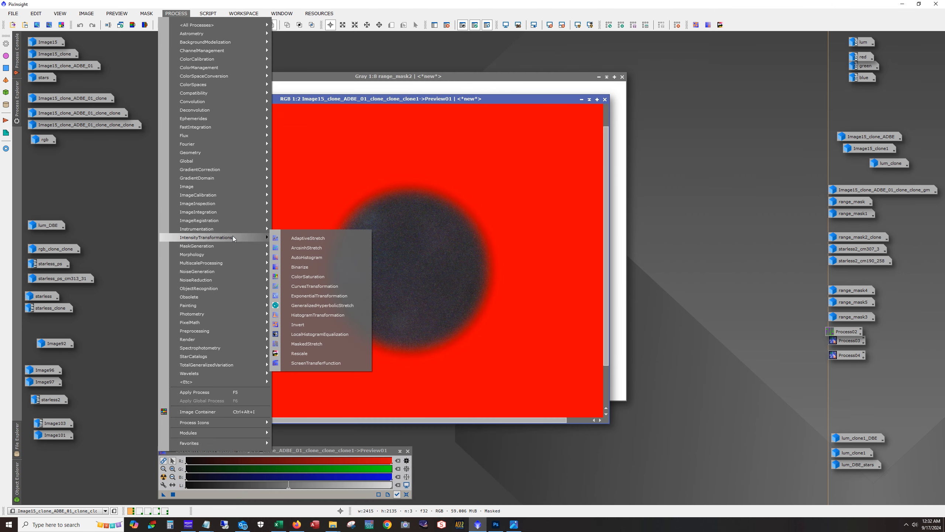
click(320, 285)
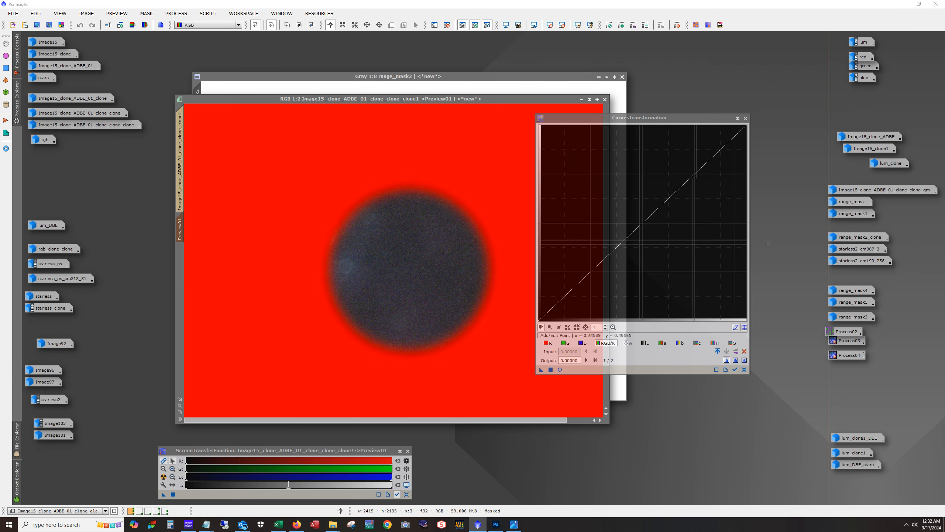
drag(645, 117, 723, 111)
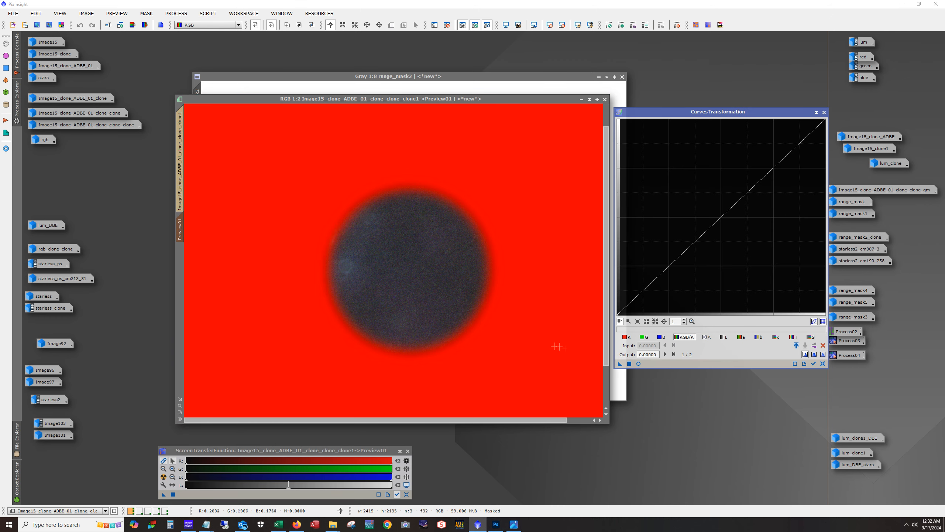
click(639, 364)
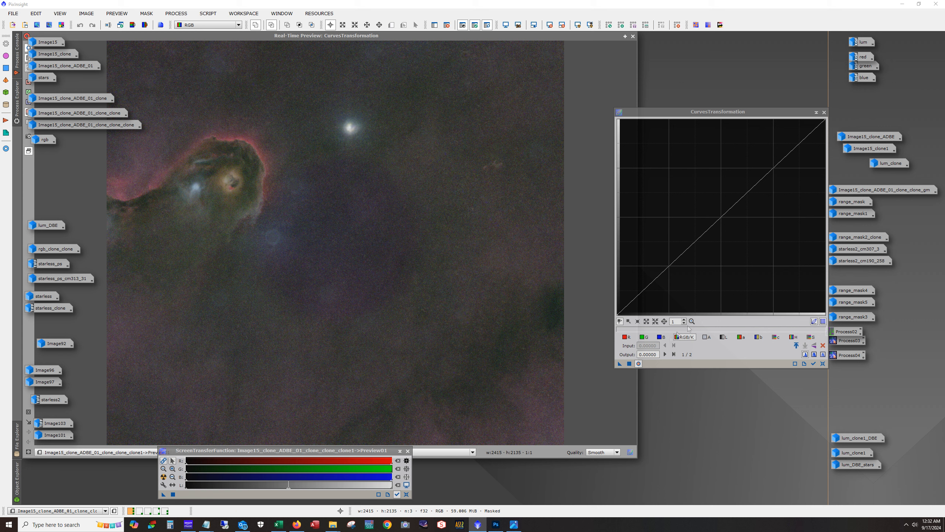
Step: Raise the midpoint of the green curve to output 0.53861 at input 0.49204 in the real-time preview, and close that preview
click(643, 337)
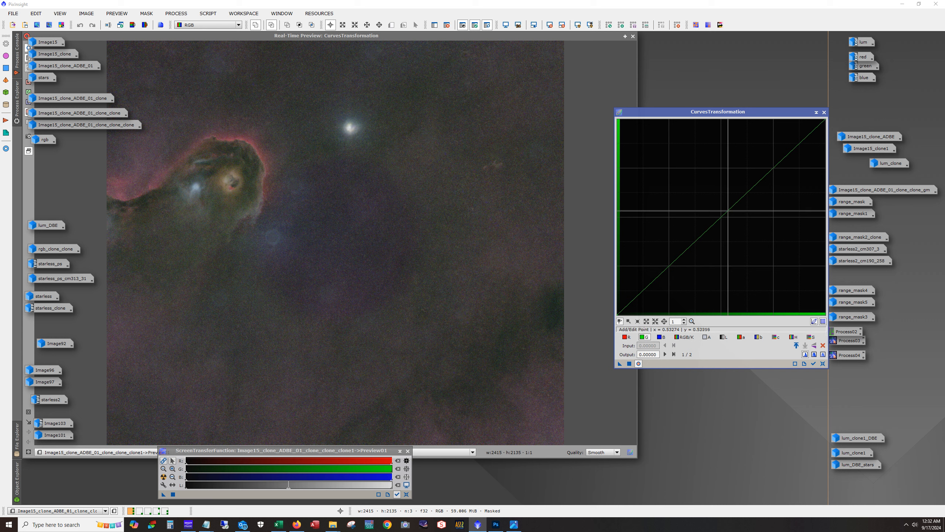
drag(721, 217, 720, 210)
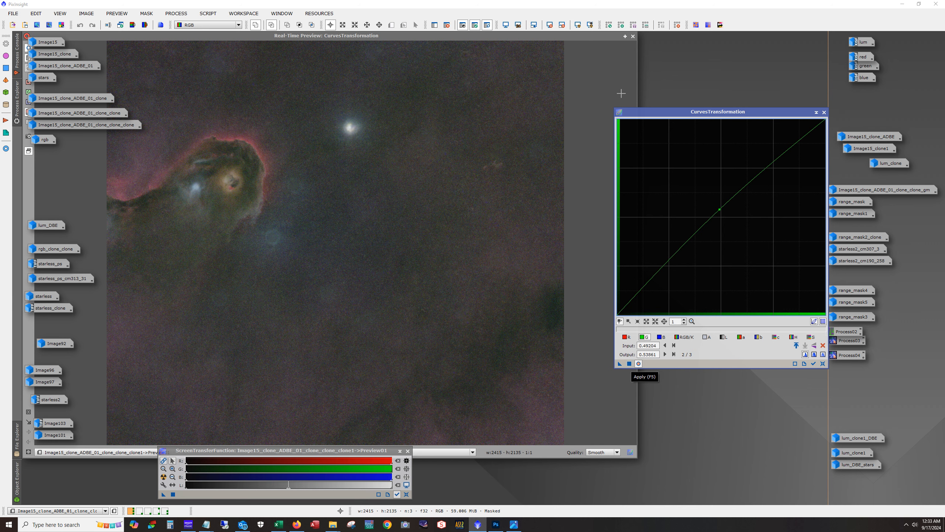
click(639, 363)
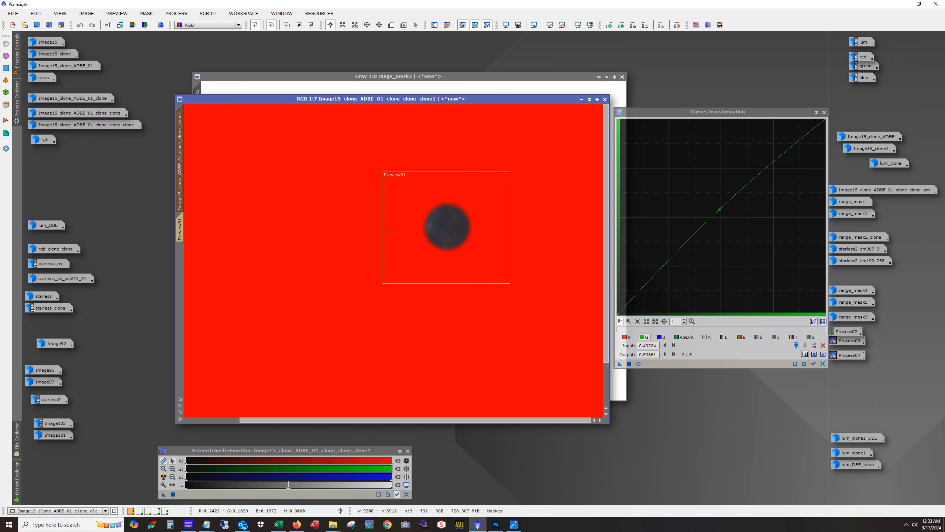
Step: Apply the green curve to the full image with the mask overlay hidden, compare before and after, and reset the curve
click(488, 25)
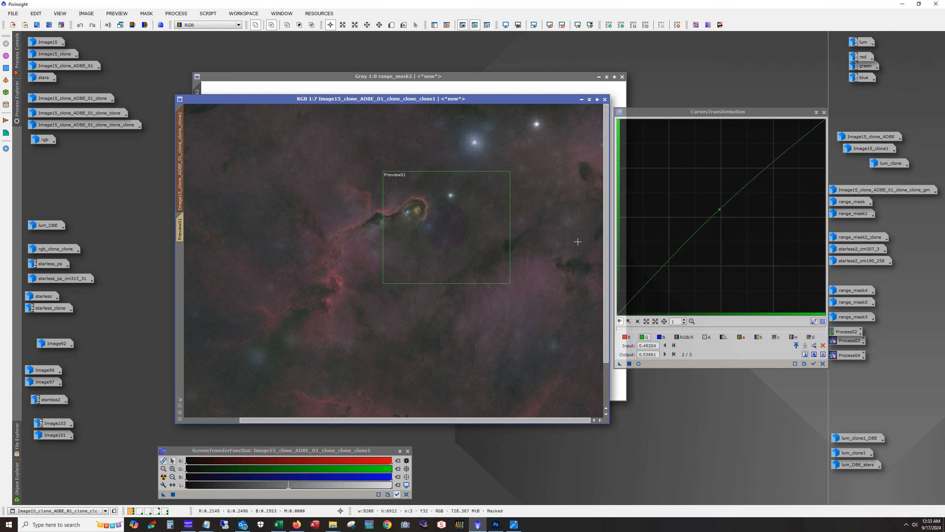
scroll(522, 218, up, 3)
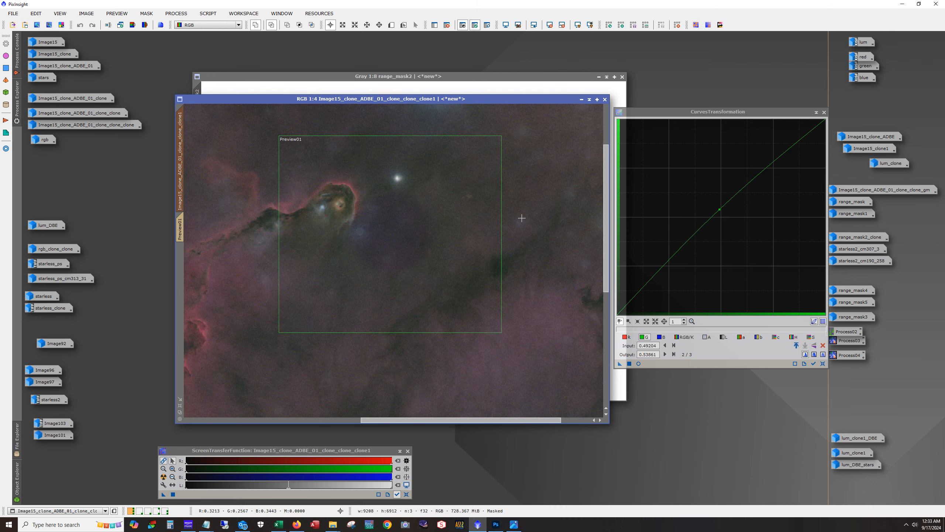
click(639, 364)
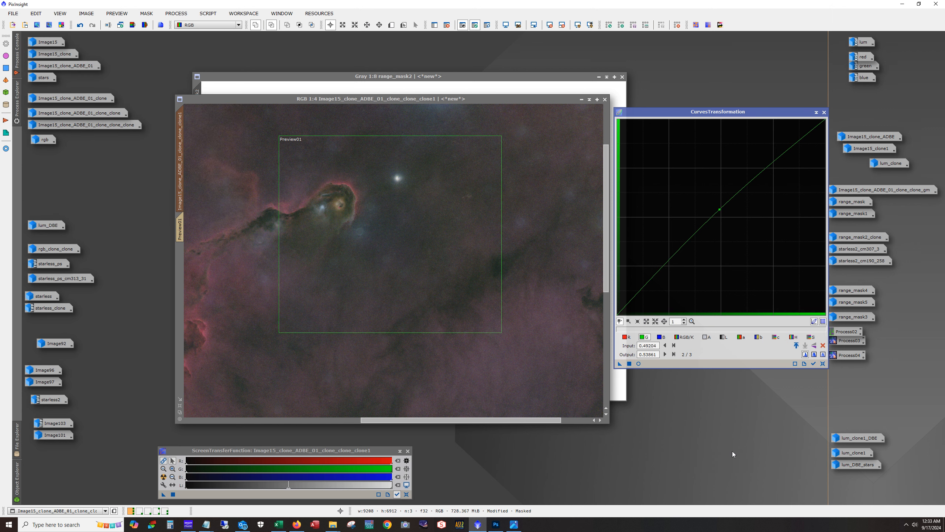
click(629, 364)
click(80, 25)
click(824, 365)
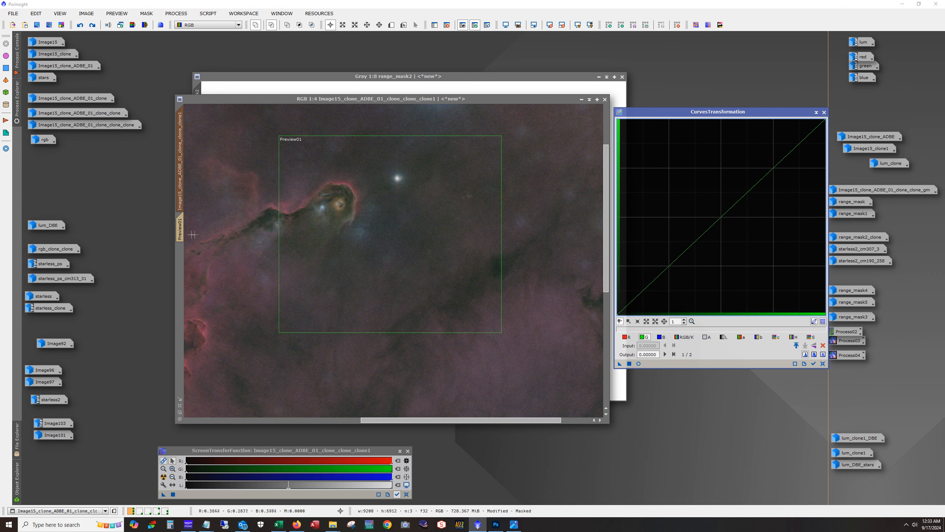
Step: Try midpoint adjustments of the RGB/K and saturation curves on Preview01 in the real-time preview, and reset the curves
click(179, 229)
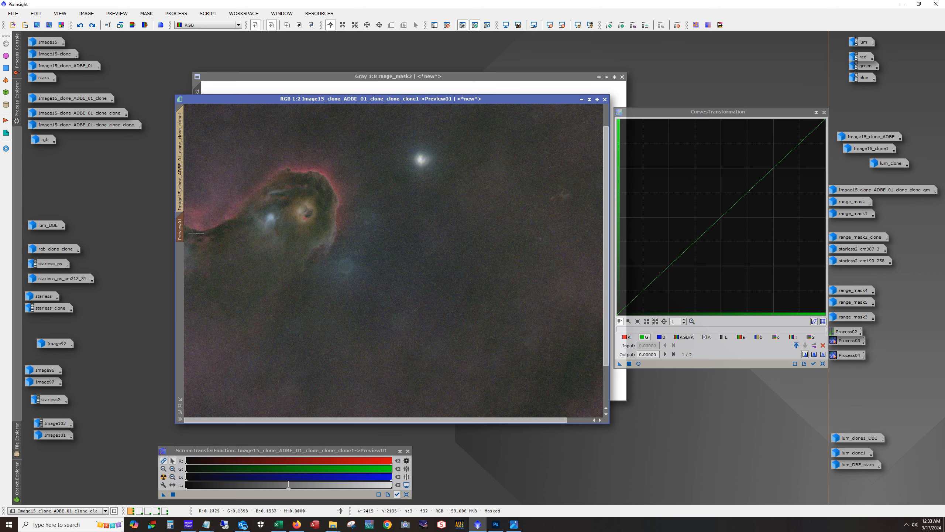
click(639, 363)
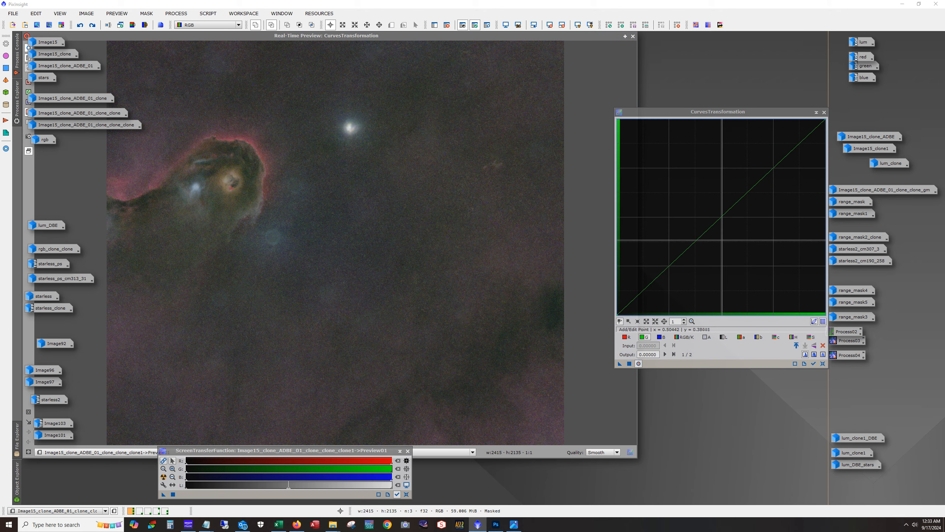
click(684, 337)
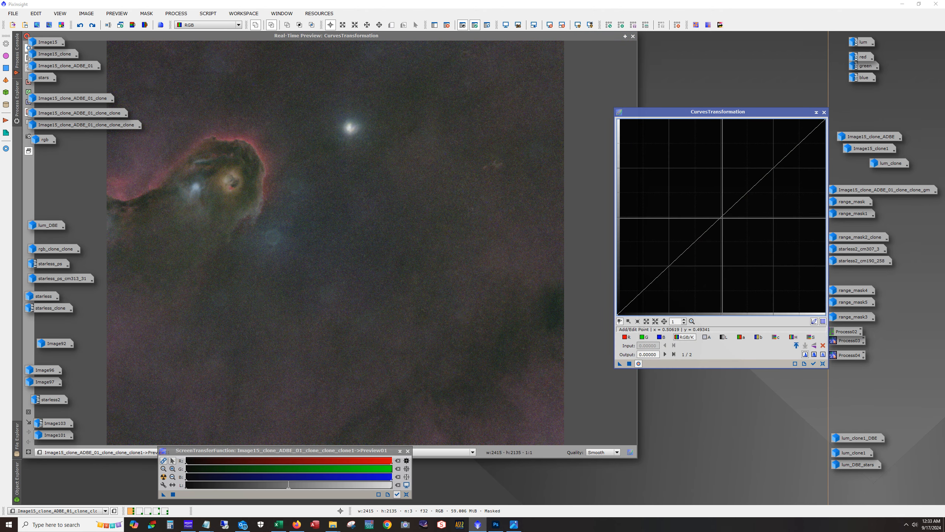
click(718, 217)
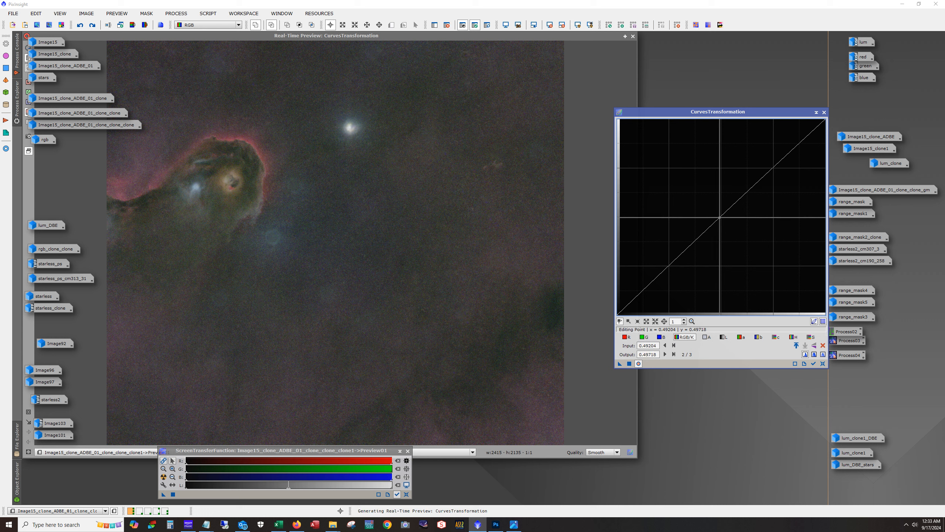
drag(718, 217, 719, 217)
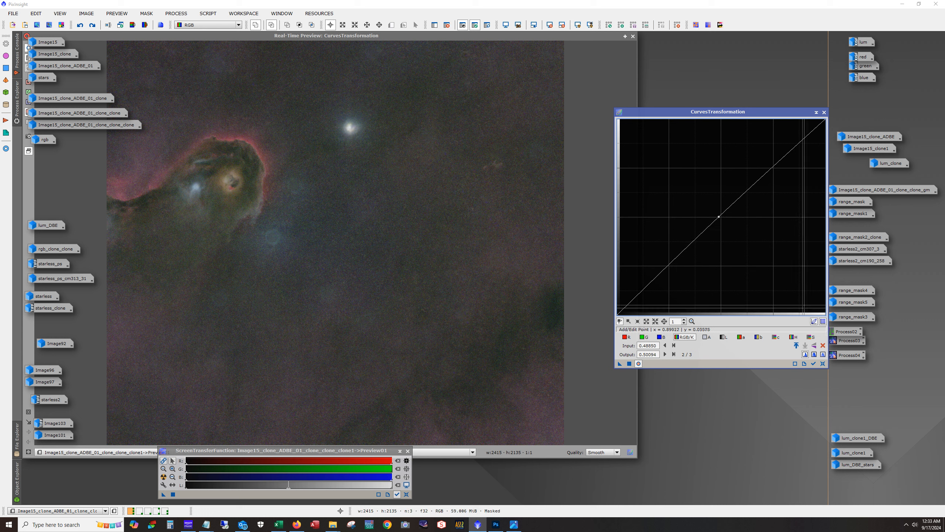
mouse_move(719, 217)
mouse_down()
mouse_move(801, 313)
mouse_move(721, 220)
mouse_up()
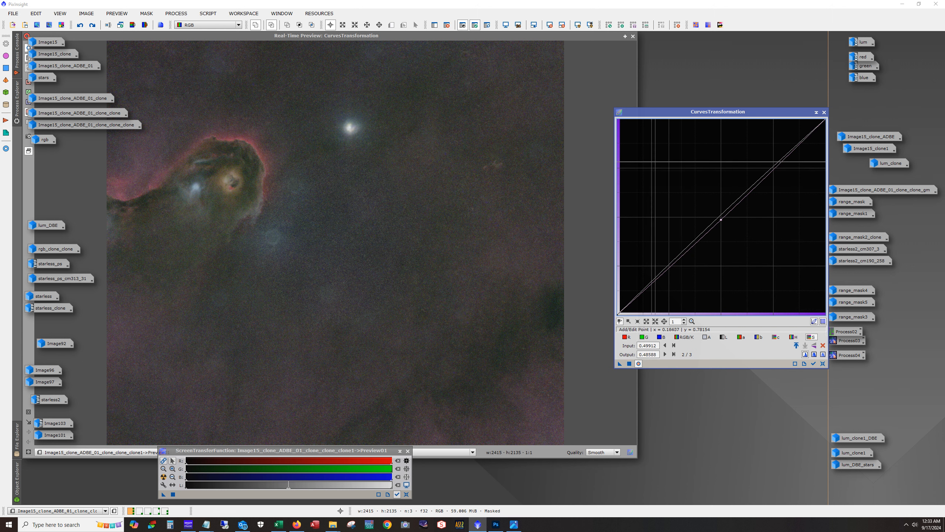
click(823, 363)
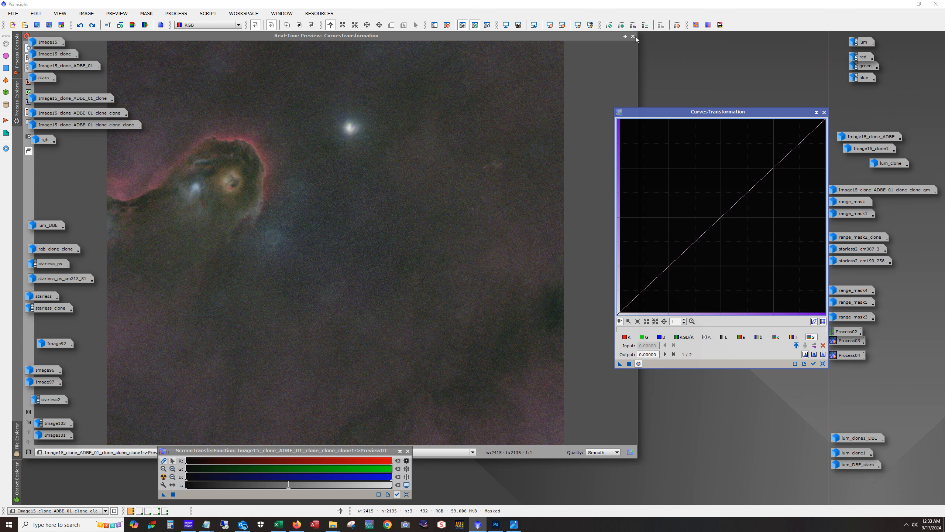
click(632, 36)
Step: Return to the full image and raise the green curve's midpoint to output 0.50847 at input 0.49027 in the real-time preview
scroll(270, 240, down, 2)
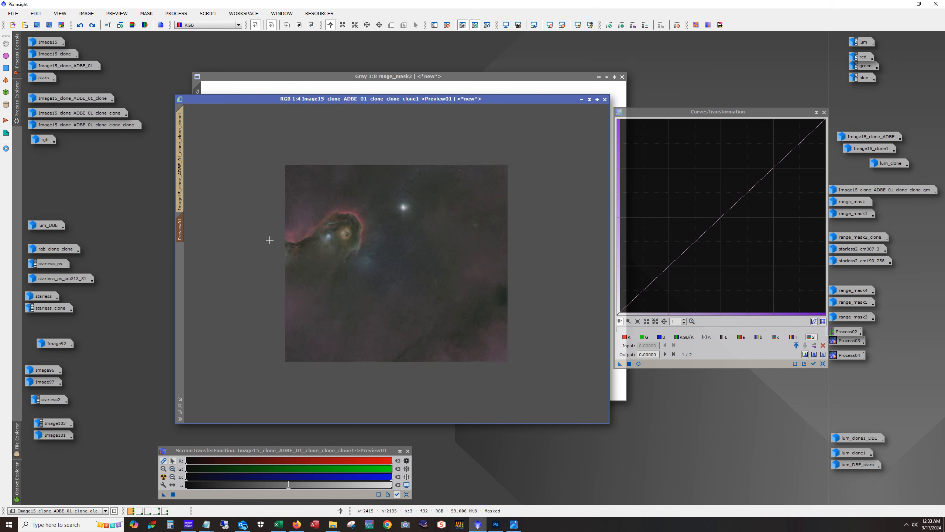
click(182, 143)
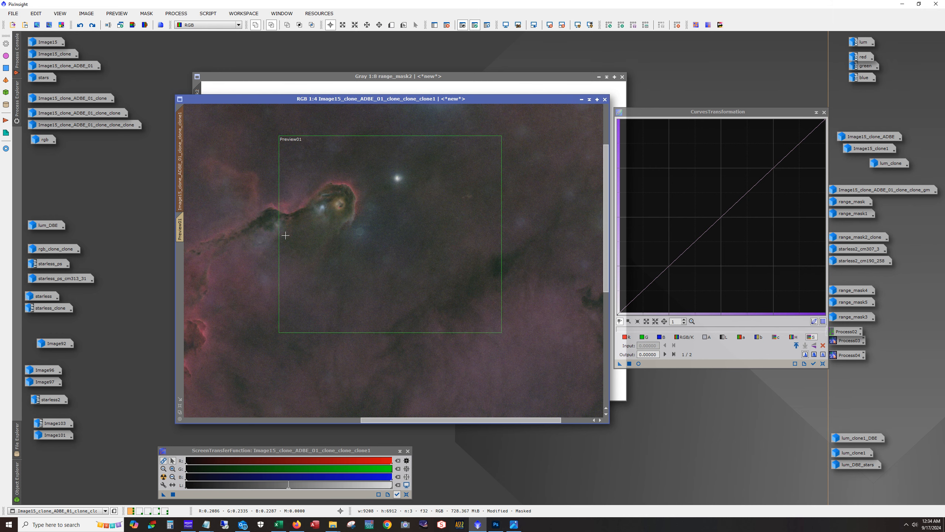
scroll(387, 211, down, 4)
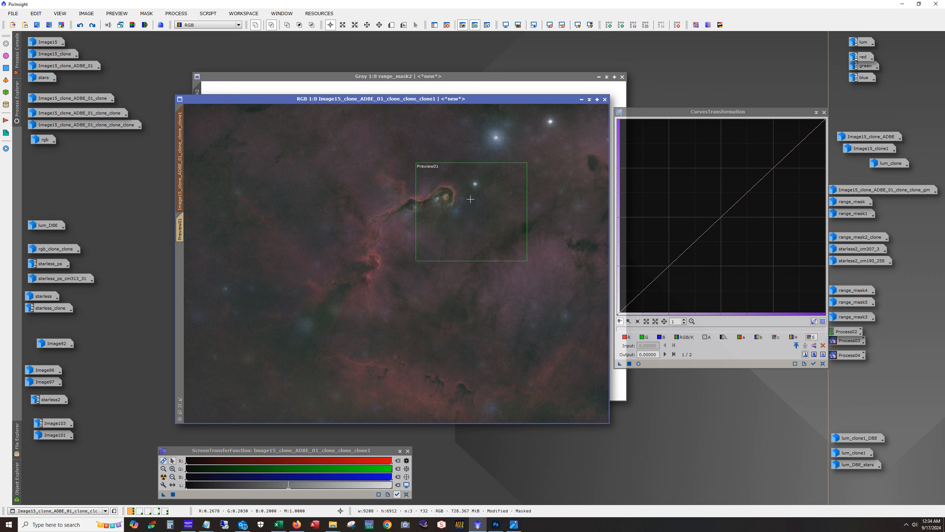
scroll(450, 209, up, 5)
scroll(492, 208, down, 1)
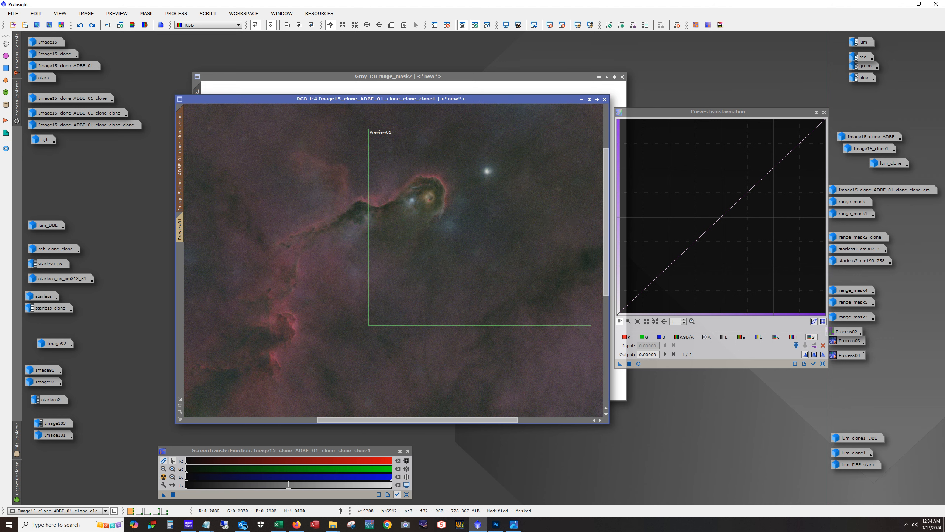
click(640, 364)
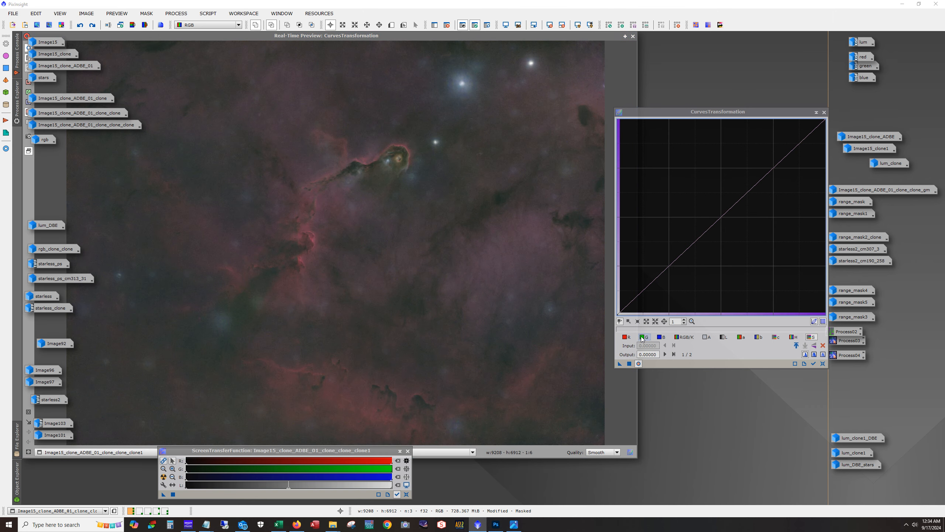
click(641, 338)
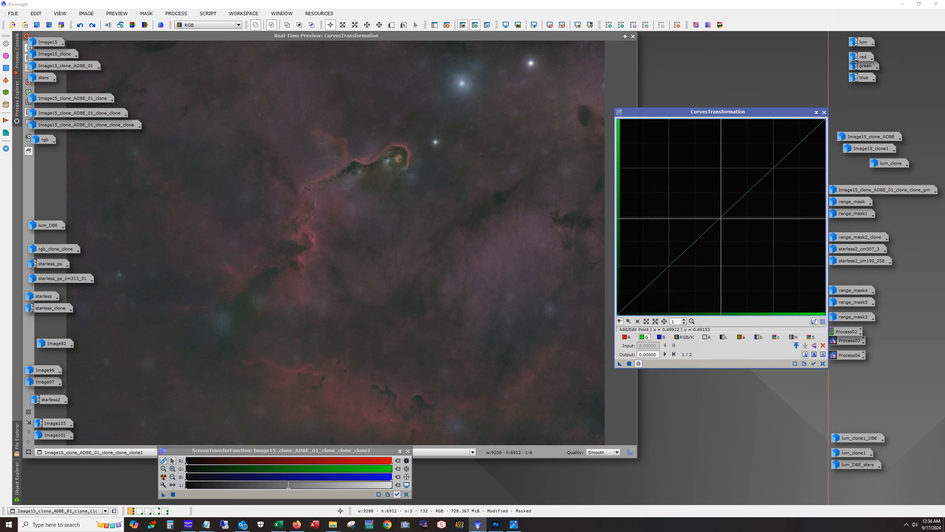
click(720, 216)
drag(720, 215, 719, 214)
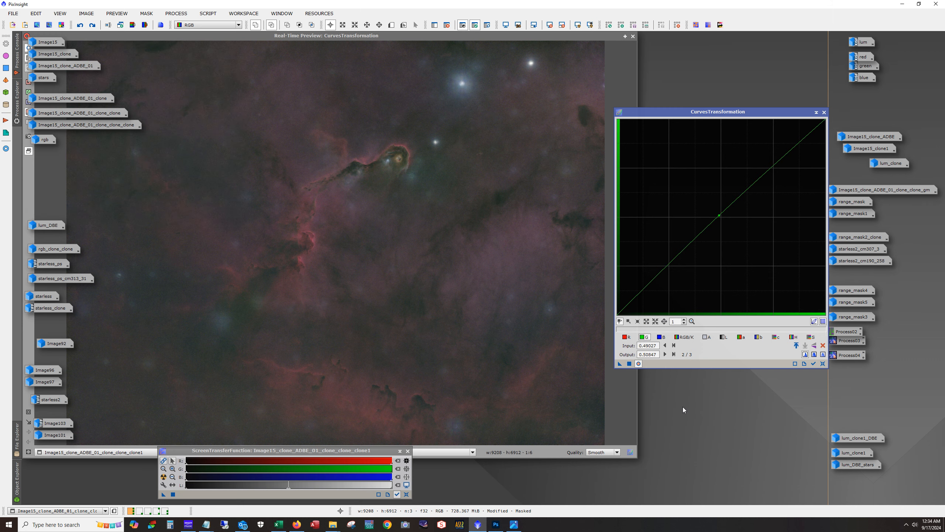
click(80, 25)
click(633, 36)
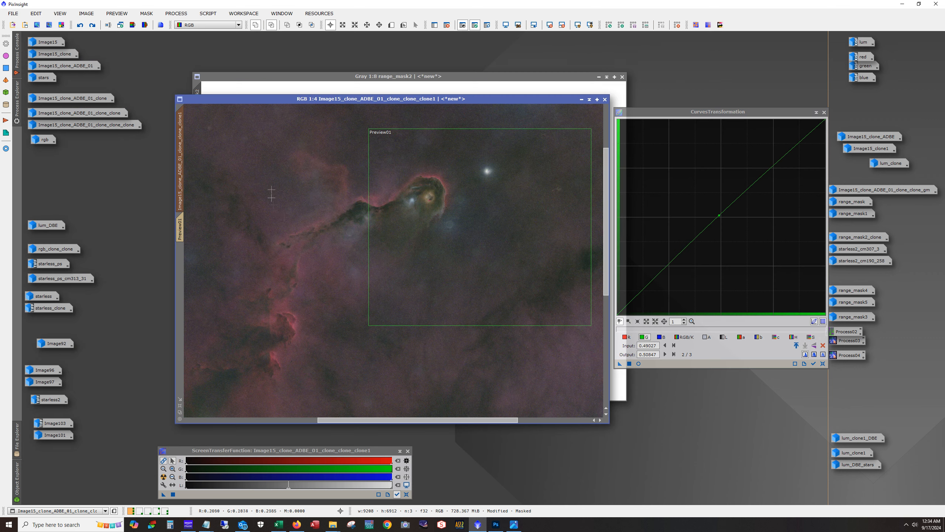
Step: Remove the mask from the color image and rotate range_mask2 by 180° with FastRotation
scroll(268, 166, down, 4)
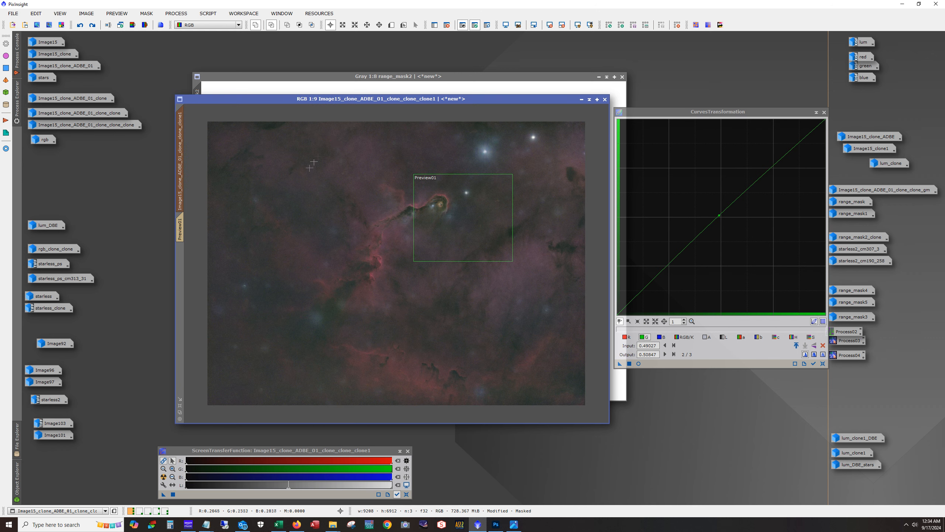
click(447, 25)
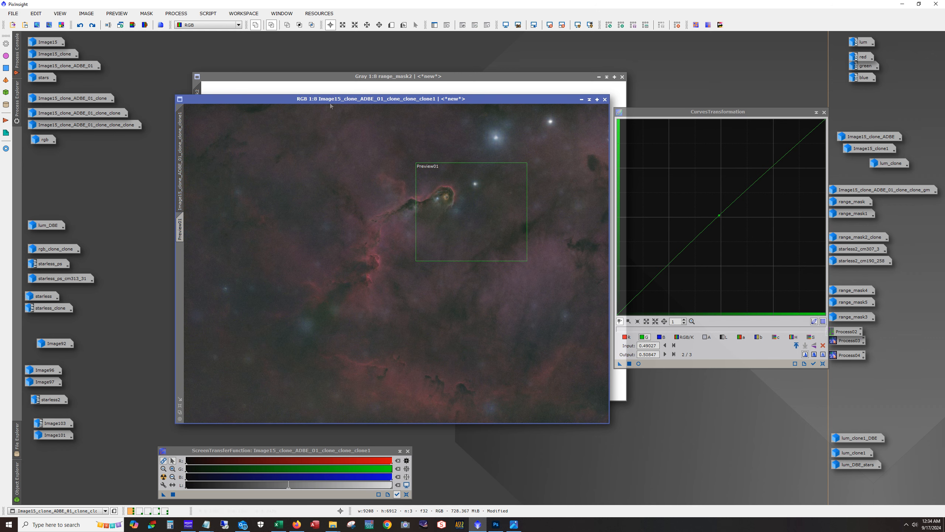
click(377, 77)
click(176, 13)
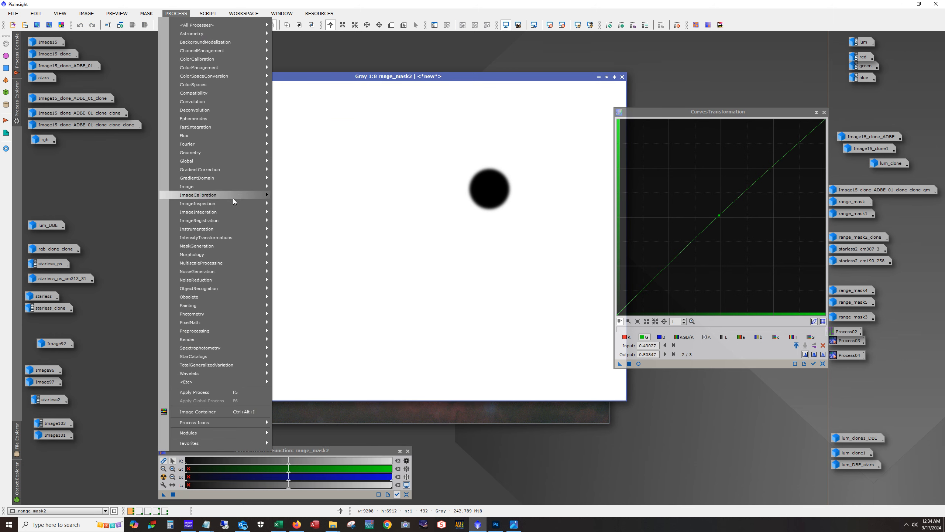
mouse_move(234, 204)
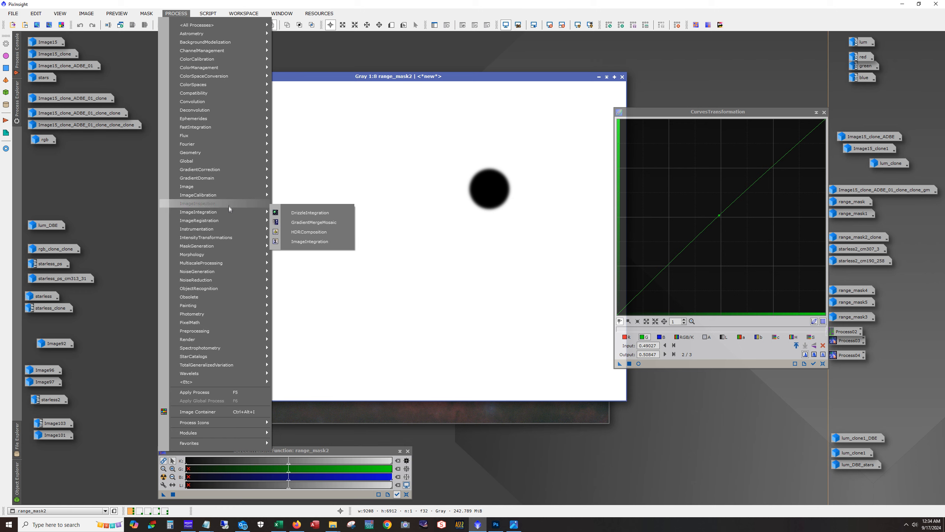
mouse_move(211, 152)
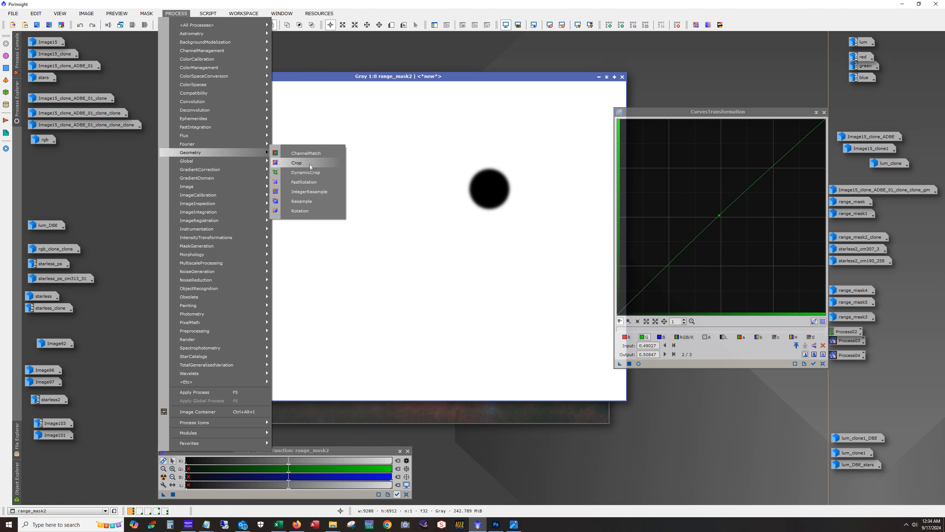
click(309, 182)
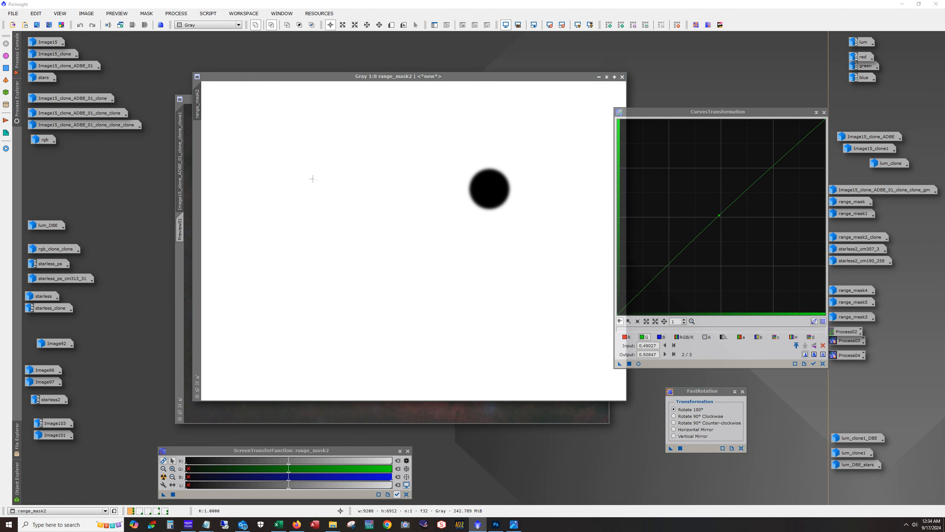
click(680, 448)
Step: Apply the rotated range_mask2 to the color image and invert it with the overlay shown, exposing only the disc area
click(457, 285)
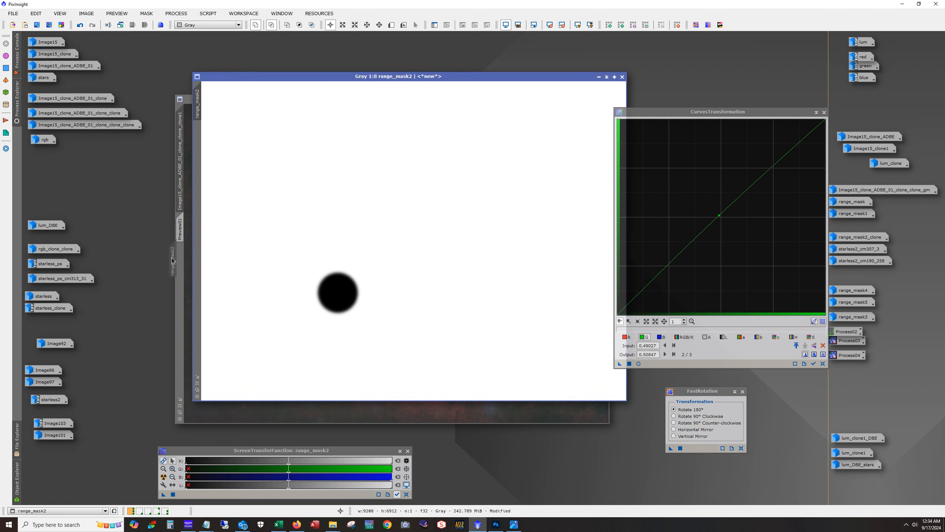
click(188, 261)
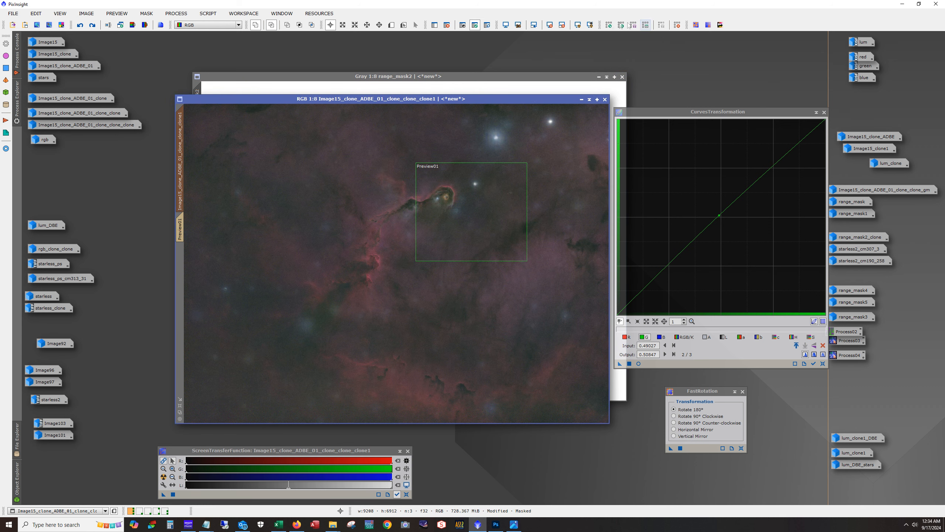
click(487, 25)
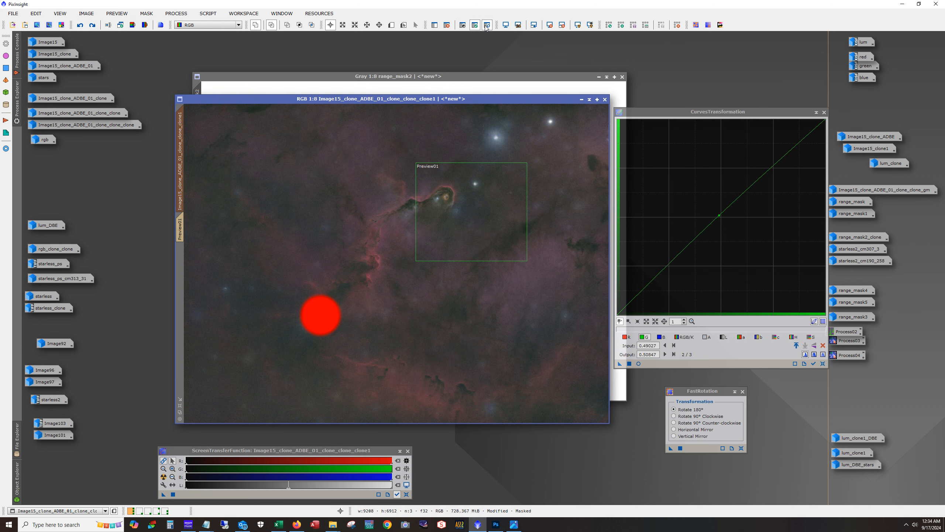
click(486, 25)
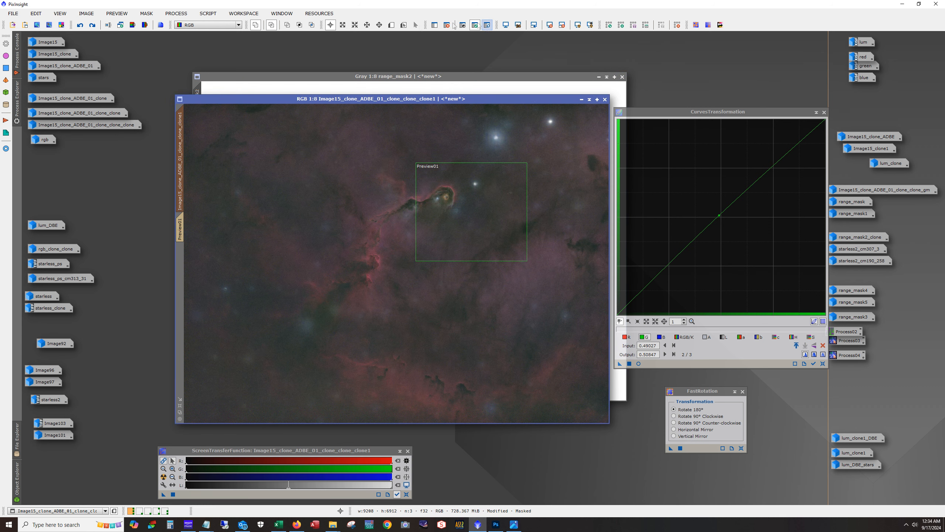
click(487, 24)
click(146, 15)
click(159, 47)
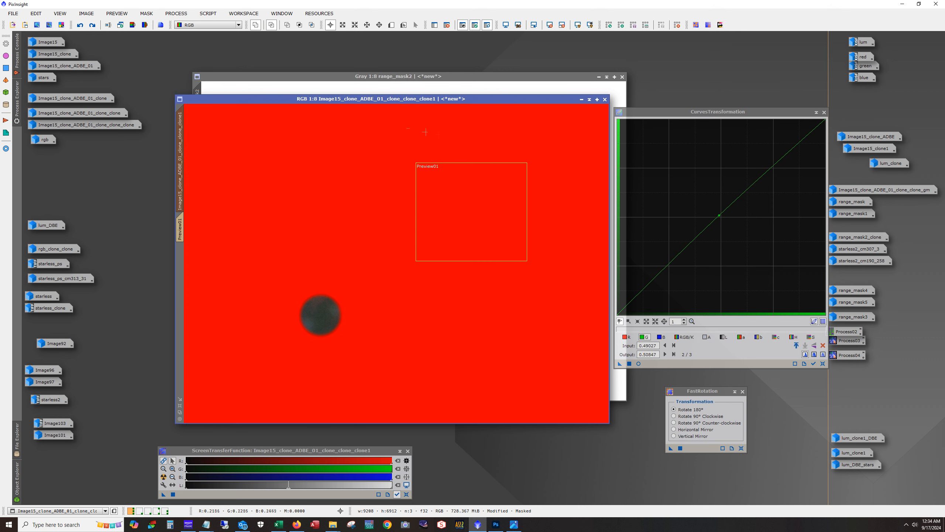
Step: Create a second preview of about 2992 × 2304 px around the newly exposed disc and switch the window to it
click(391, 25)
drag(252, 261, 389, 367)
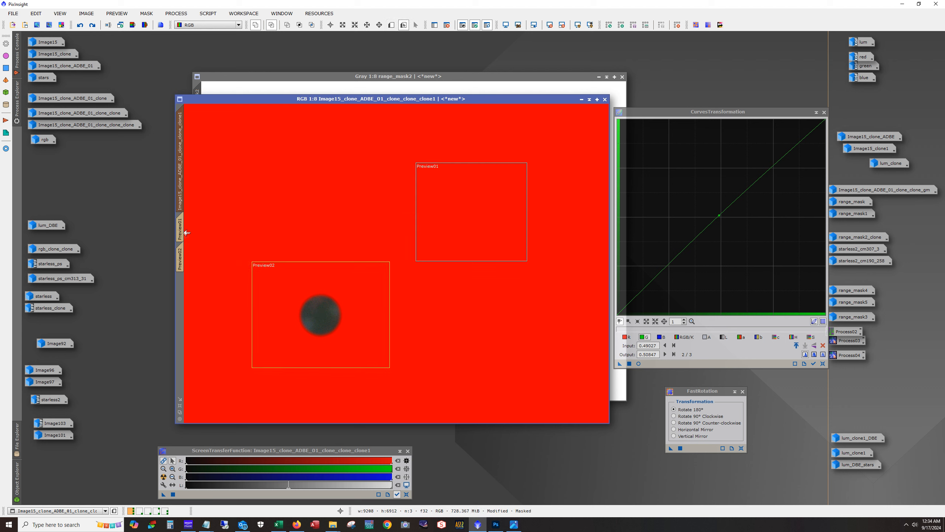
click(180, 258)
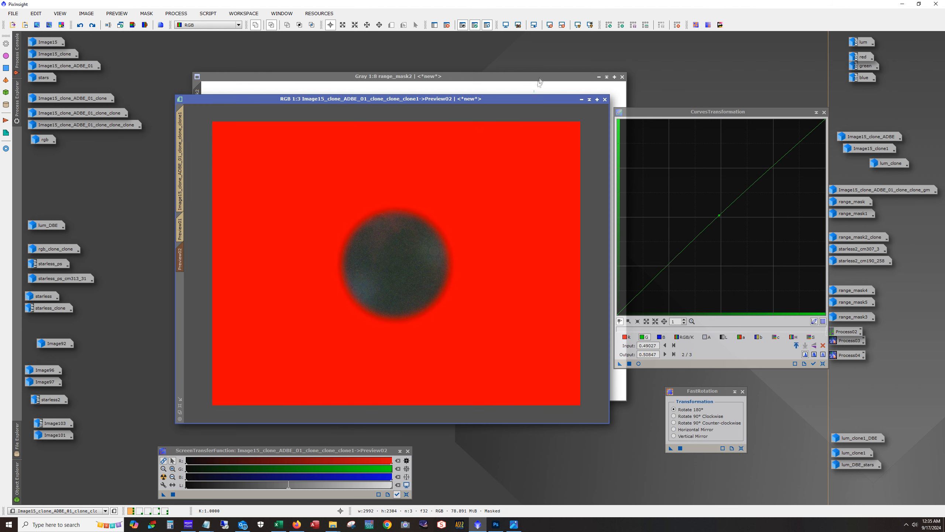
Step: Hide the mask overlay and set the green curve's midpoint to input 0.51327, output 0.48588 in the real-time preview
click(487, 25)
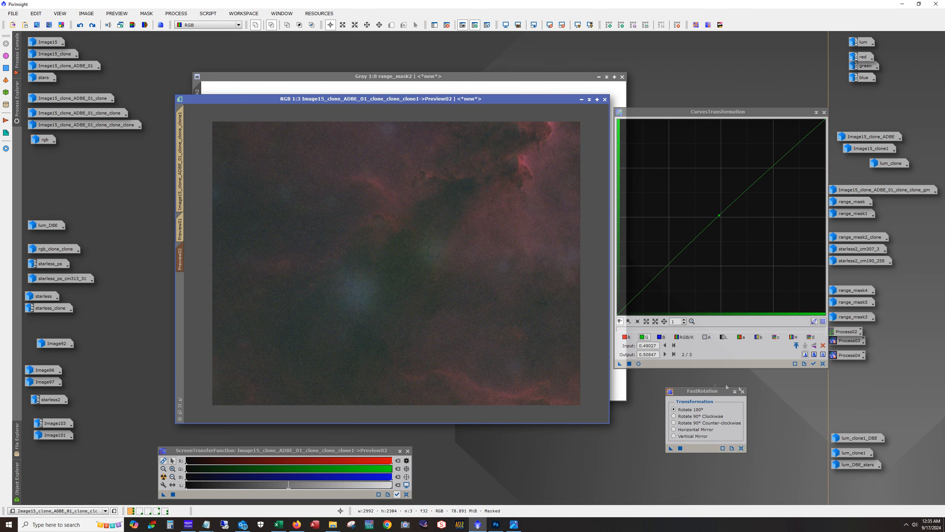
click(639, 363)
drag(719, 215, 723, 220)
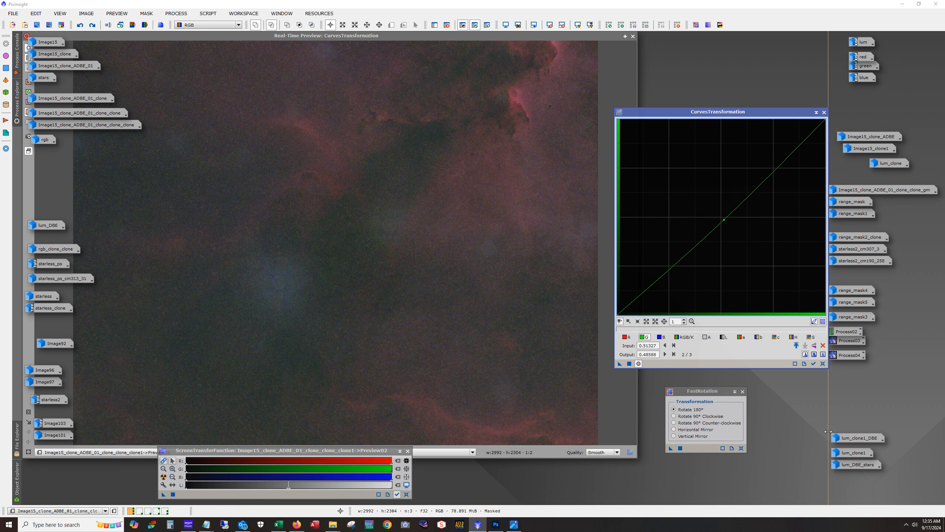
click(633, 36)
Step: Apply the green curve to the full image, comparing it with Preview02 before and after
click(181, 148)
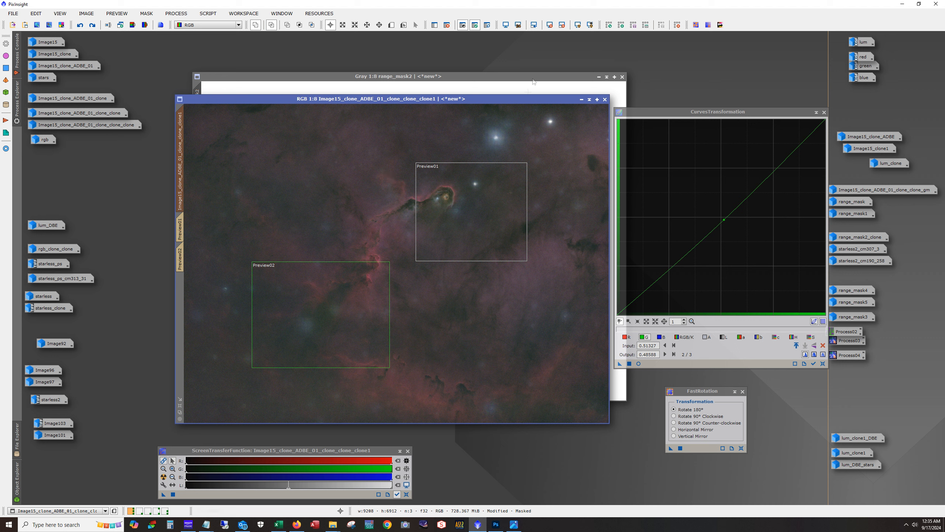
click(180, 257)
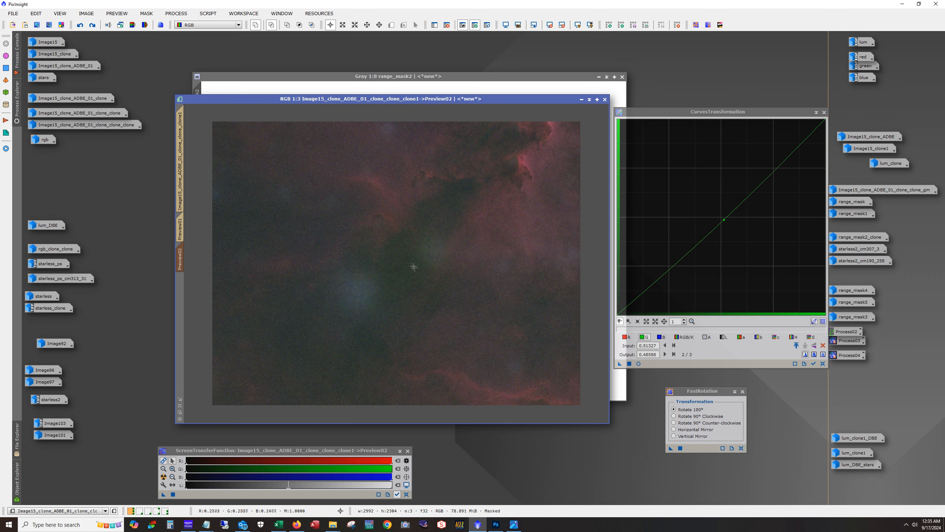
click(181, 184)
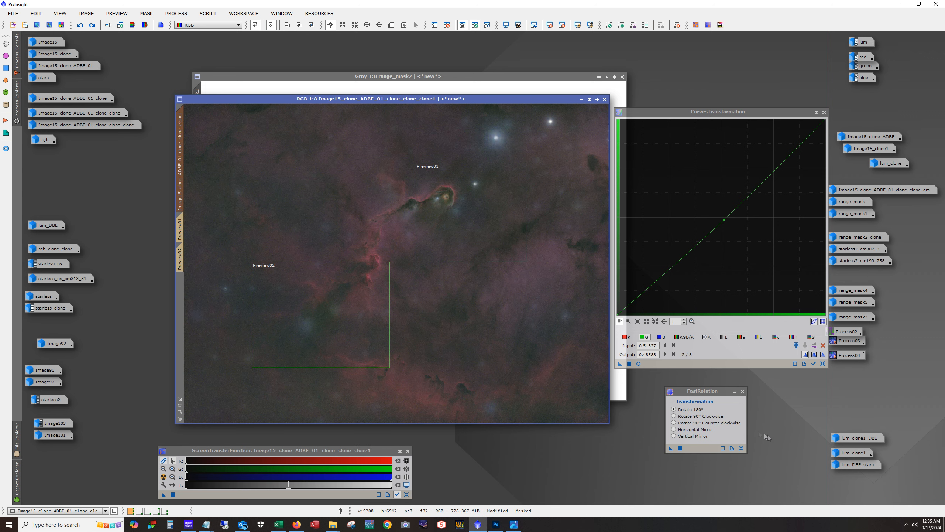
drag(620, 363, 467, 347)
click(179, 258)
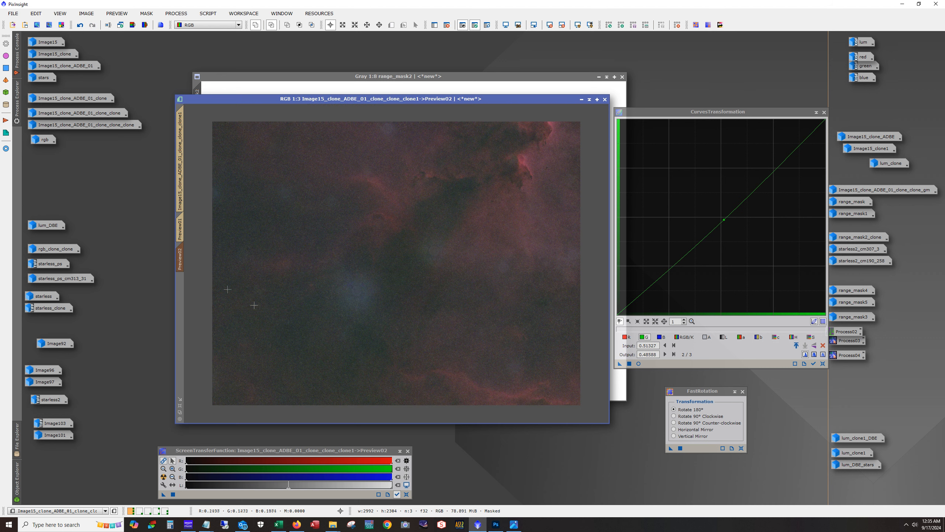
Step: Reset the curves, add an RGB/K point at input 0.47788, output 0.50094, and open the real-time preview
click(822, 363)
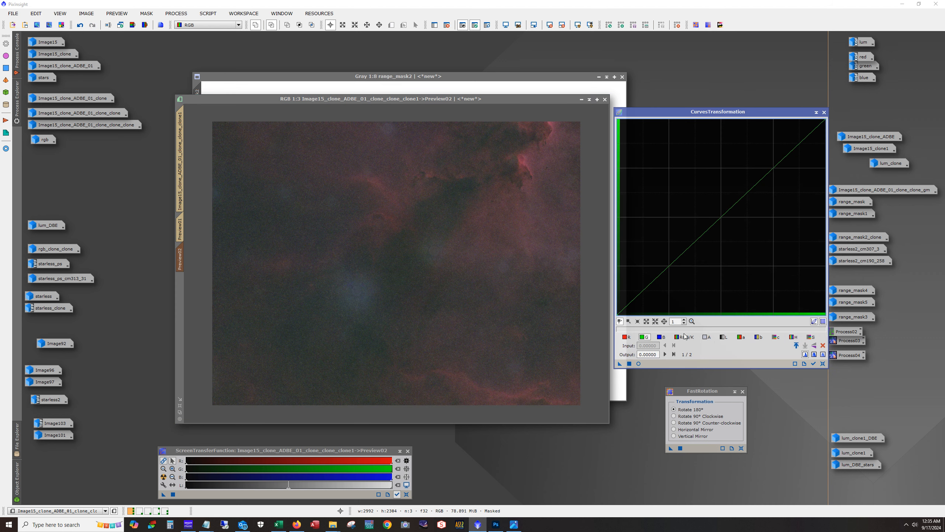
click(721, 218)
drag(721, 217, 717, 217)
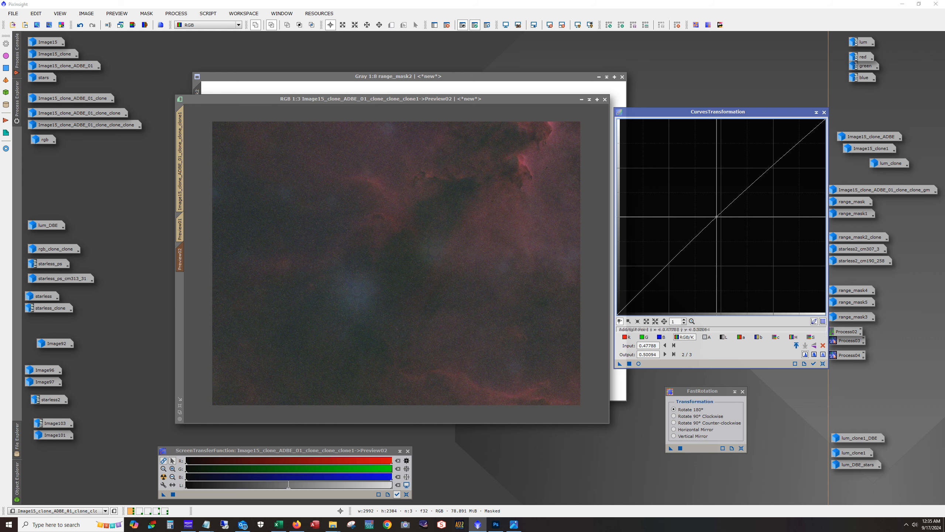
click(639, 364)
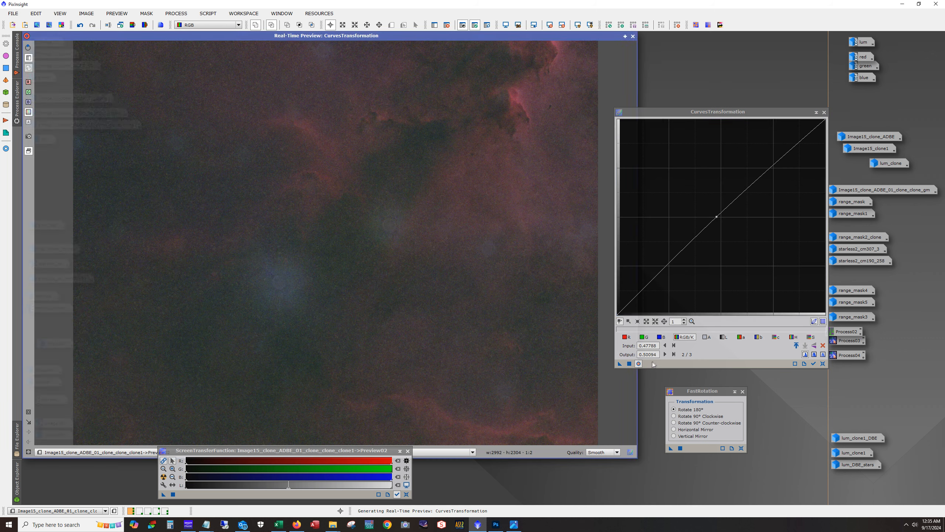
Step: Reset the RGB/K curve and place its midpoint at input 0.49381, output 0.51036
click(822, 364)
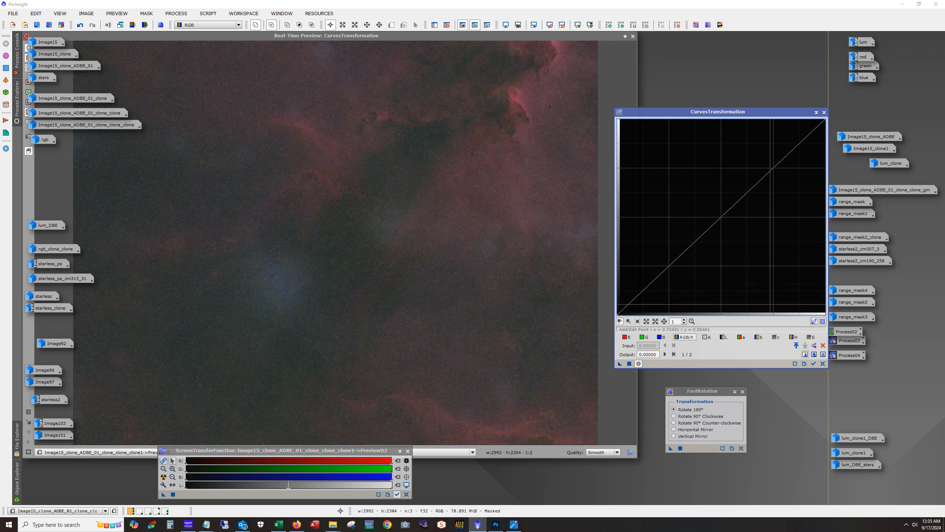
click(718, 215)
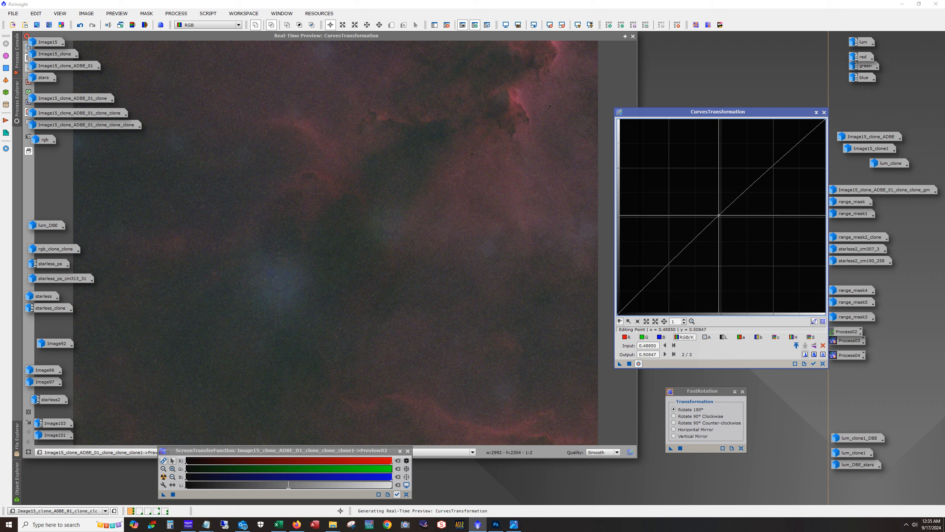
drag(719, 215, 720, 215)
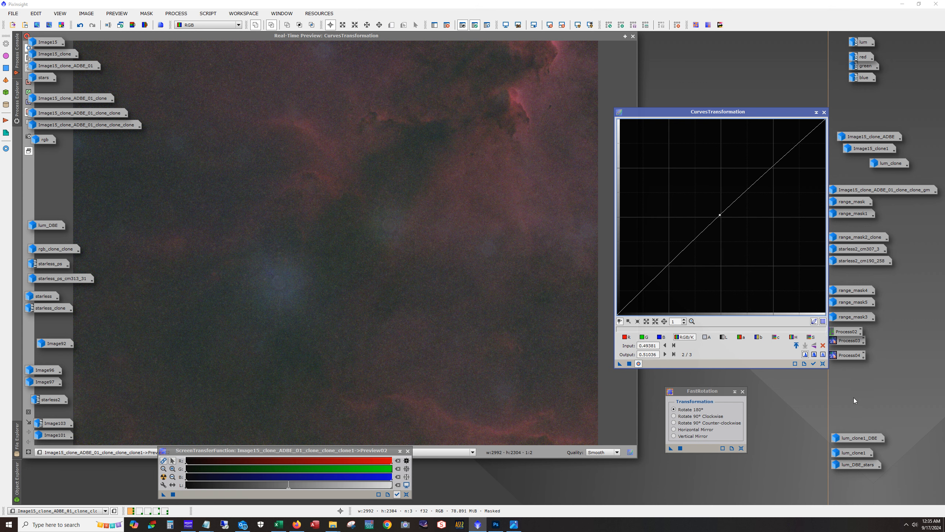
Step: Close the real-time preview and apply the RGB/K curve to the full color image
click(633, 36)
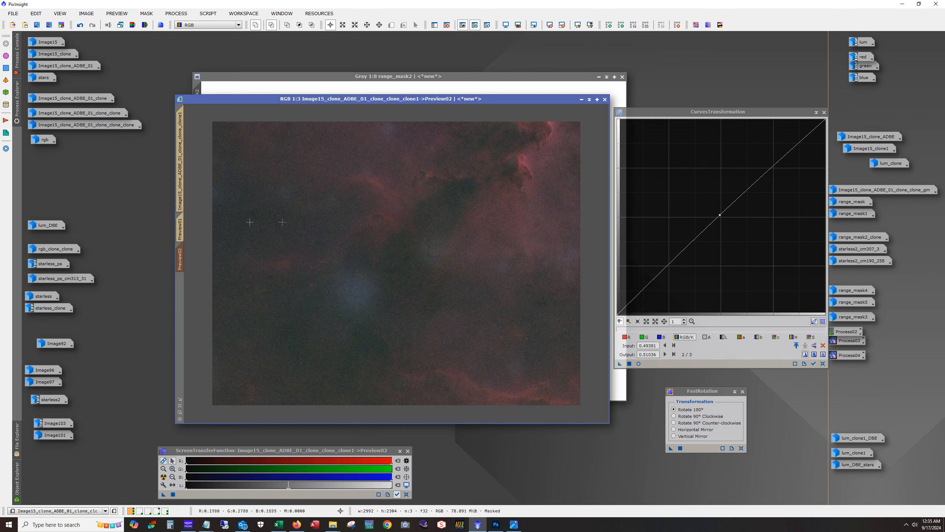
click(180, 166)
drag(620, 364, 486, 368)
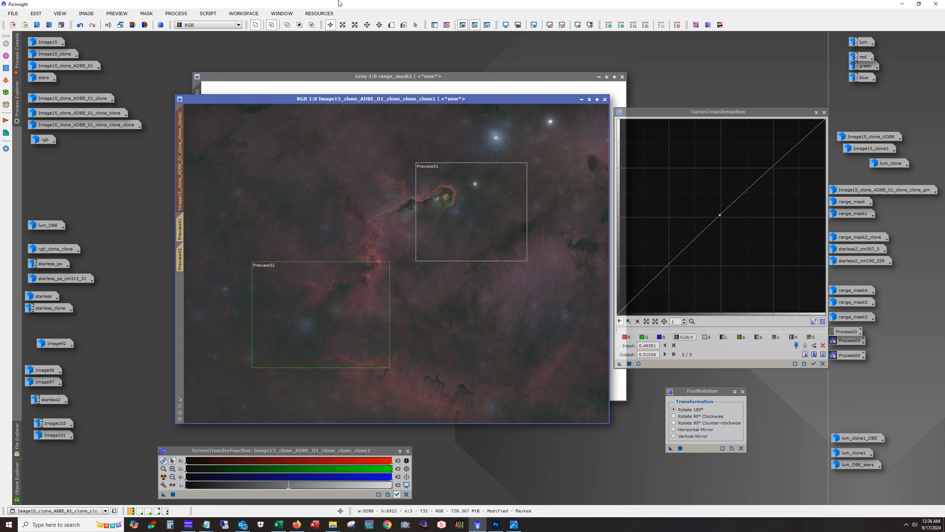
click(176, 13)
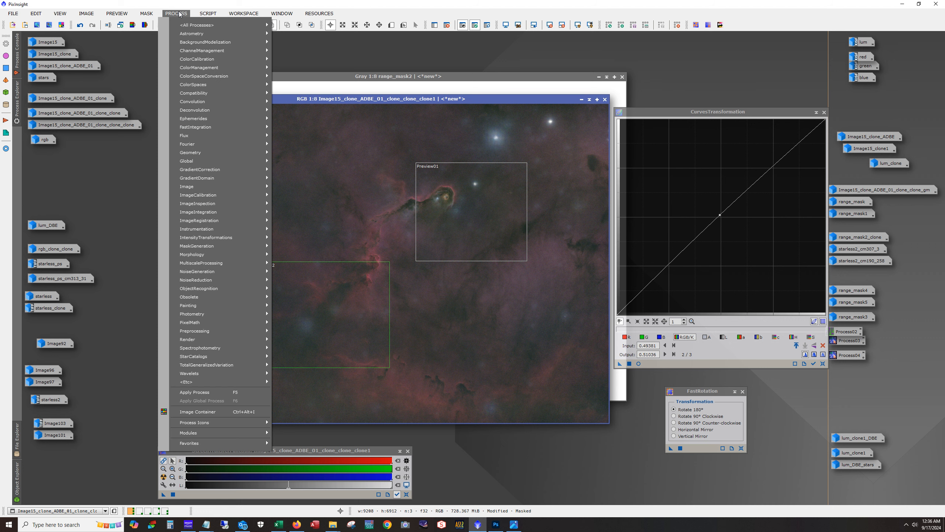
click(144, 160)
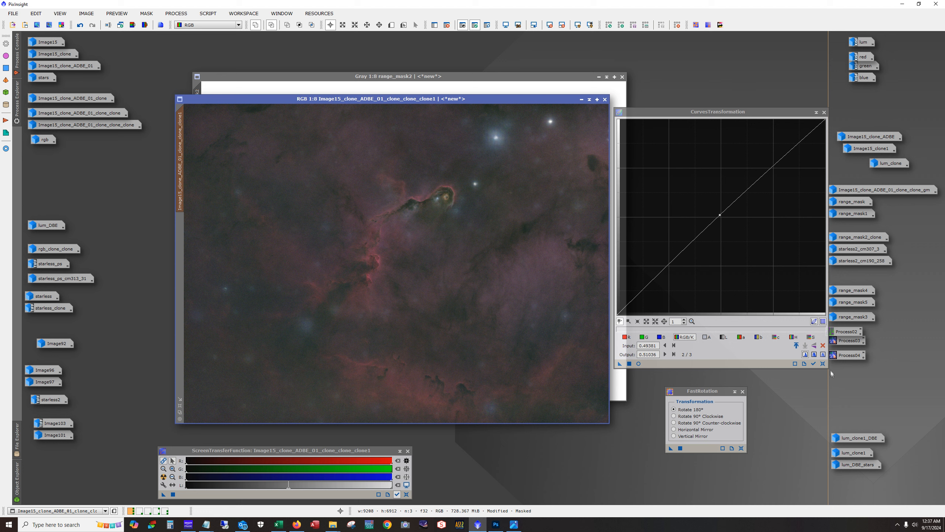
Step: Close CurvesTransformation, iconize the corrected color image and range_mask2, and place the color image's icon beneath the Process04 icon
click(824, 112)
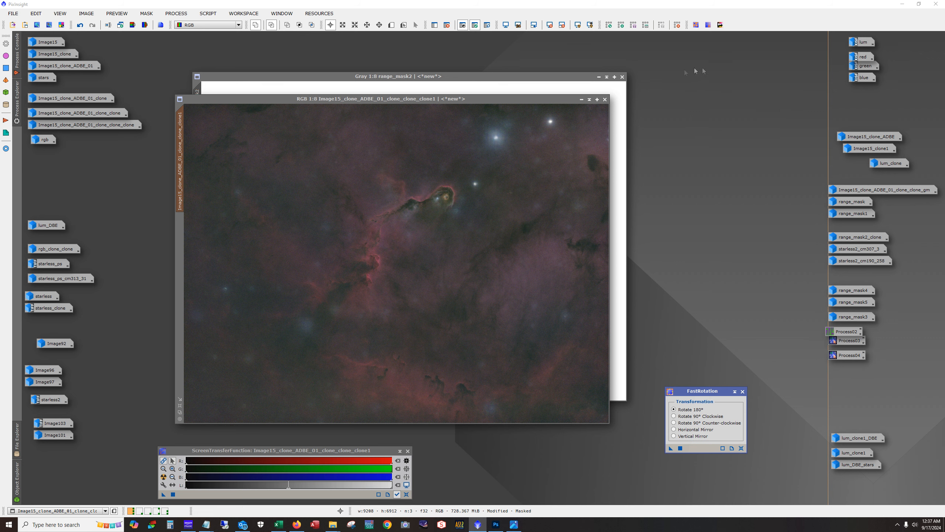
click(581, 99)
click(599, 77)
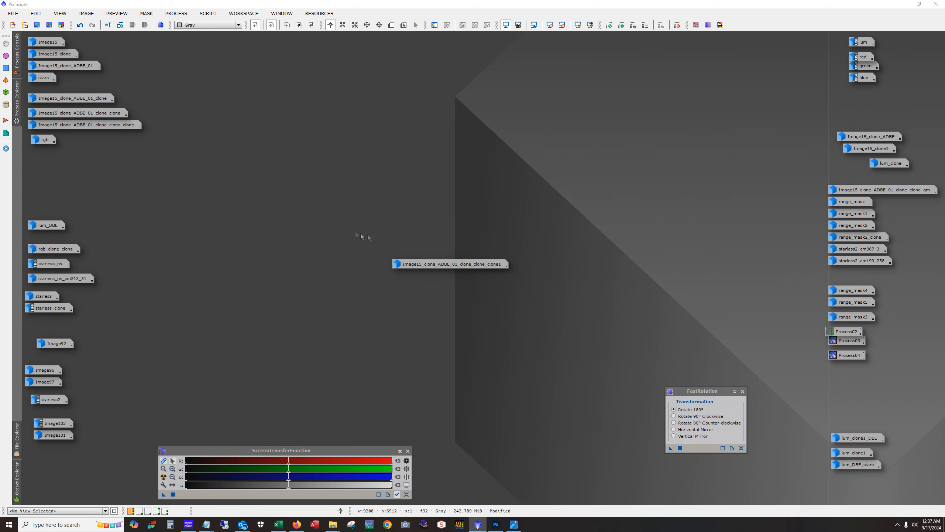
drag(417, 264, 840, 391)
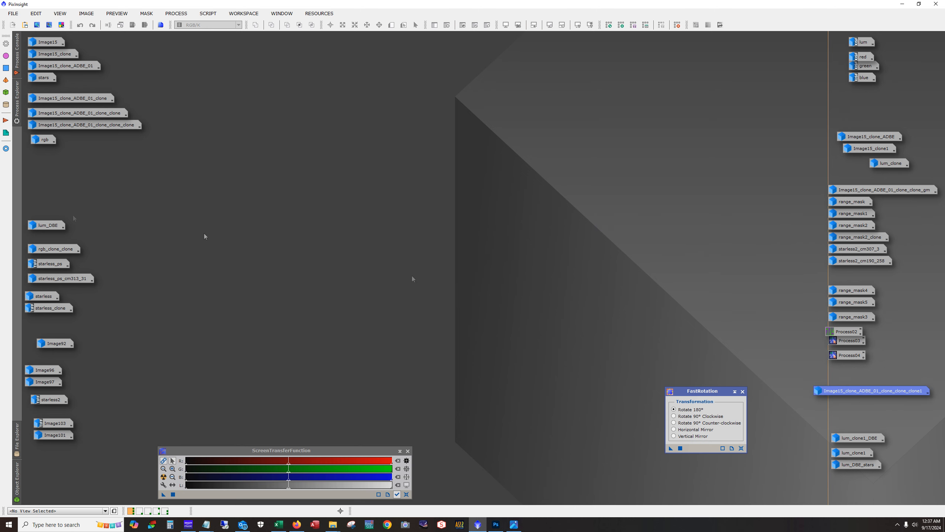
Step: Open Image15_clone_ADBE_01_clone to inspect its original discolored discs, and iconize it again
double_click(76, 103)
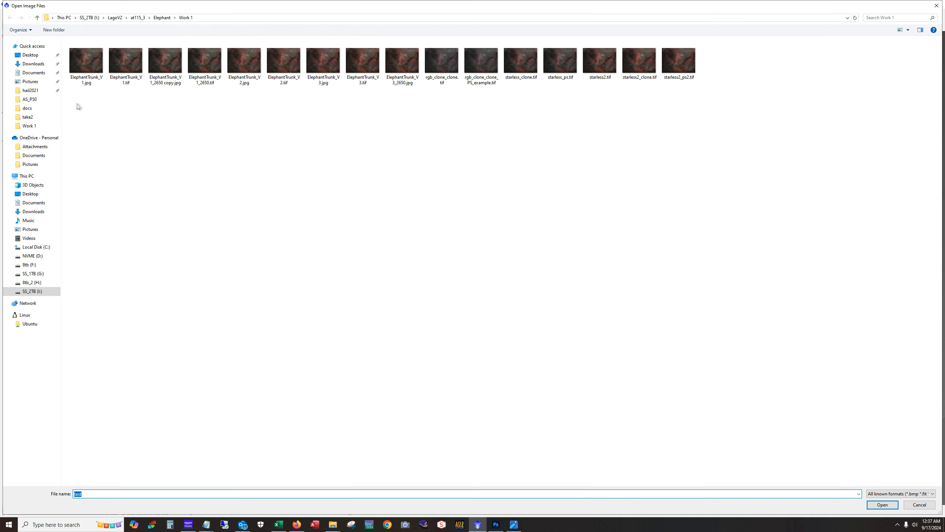
click(935, 4)
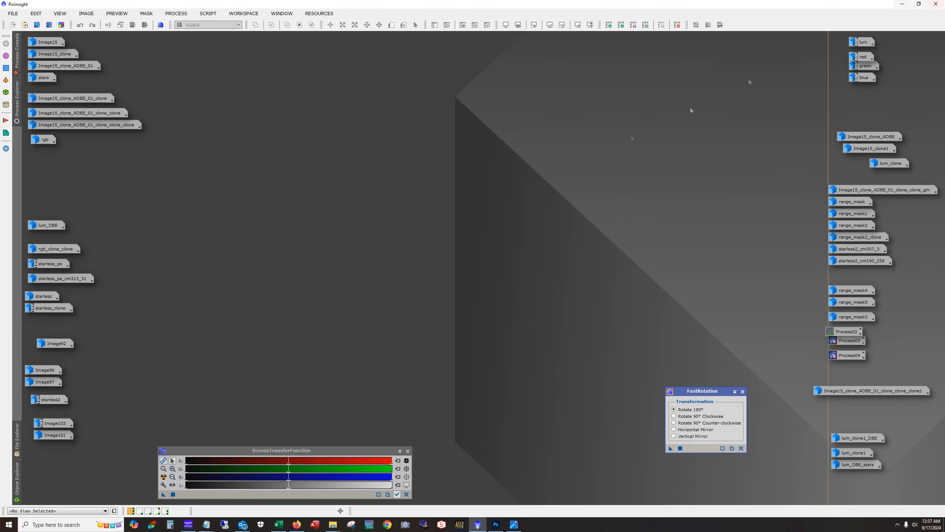
double_click(83, 98)
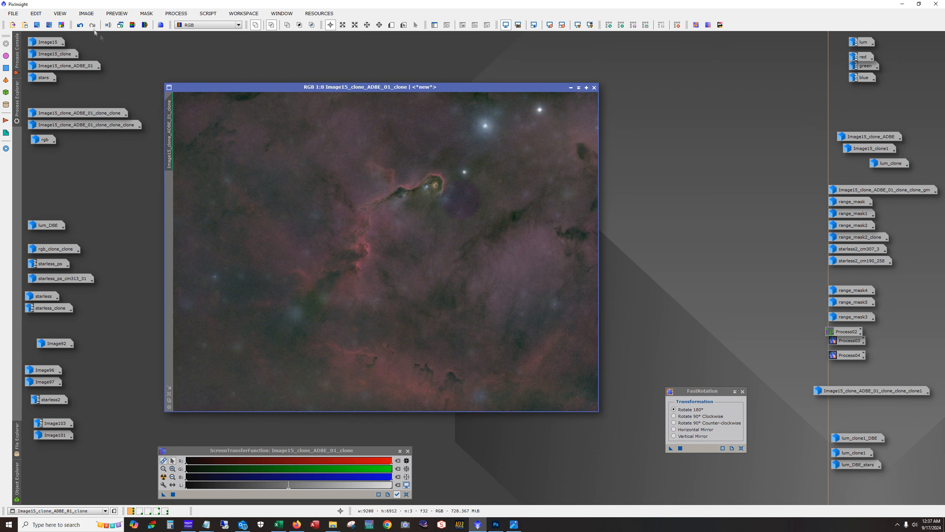
click(570, 88)
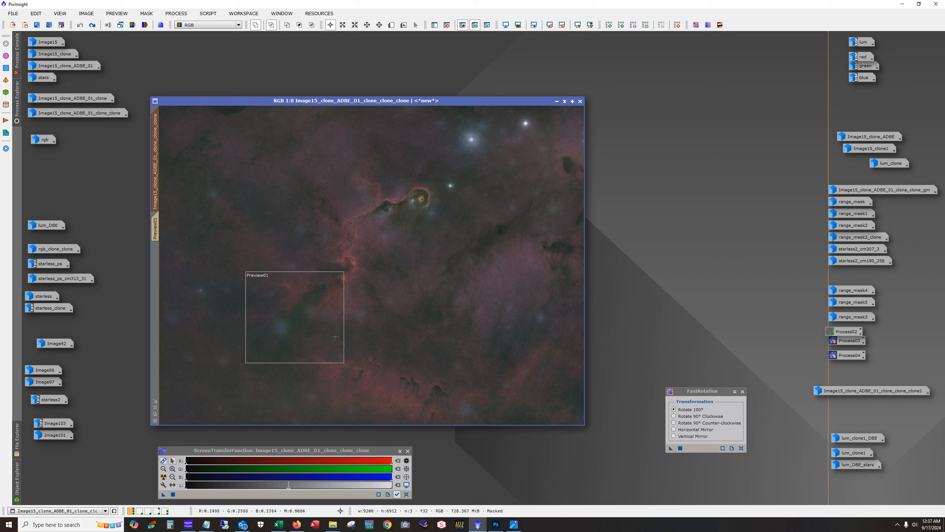
Step: Step forward through the edit history of Image15_clone_ADBE_01_clone_clone_clone to review the color correction, and iconize the image
click(92, 25)
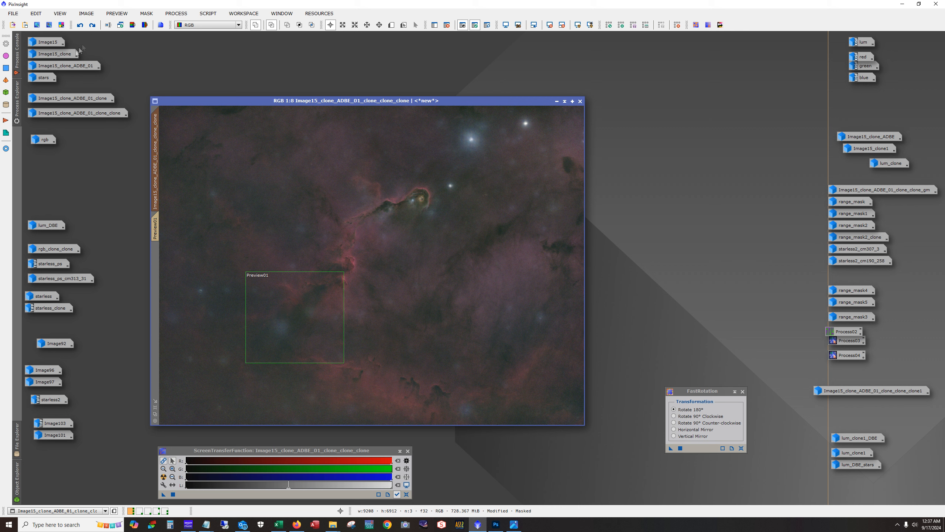
click(93, 26)
click(557, 101)
Step: Open the rgb image to examine its corrected colors, and iconize it again
double_click(43, 139)
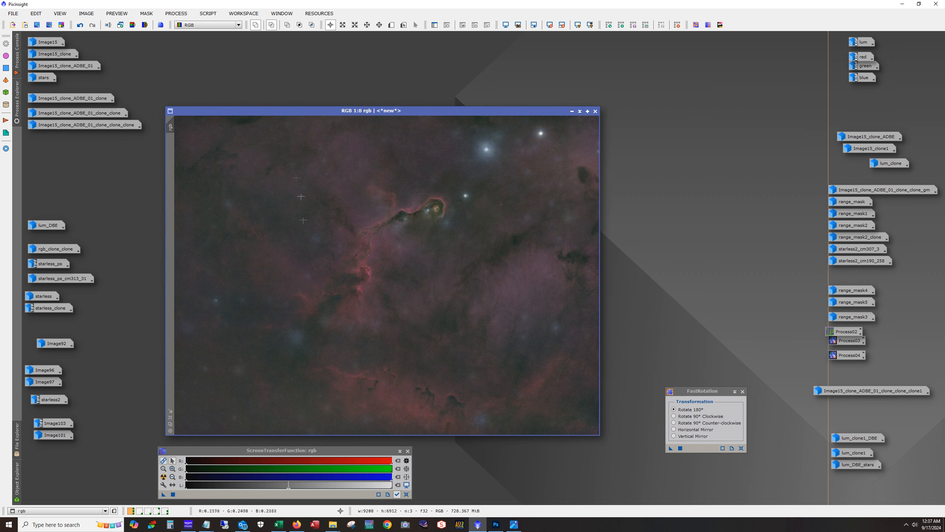
drag(284, 112, 302, 86)
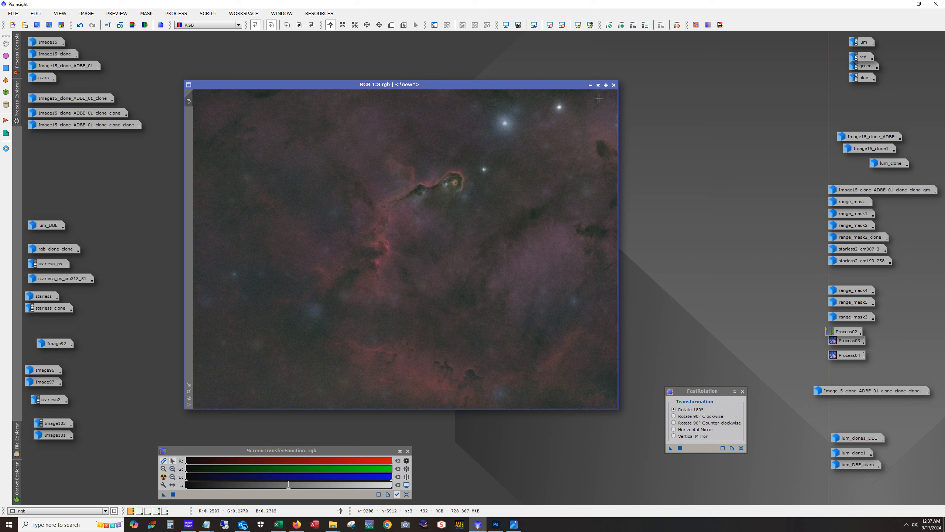
click(590, 85)
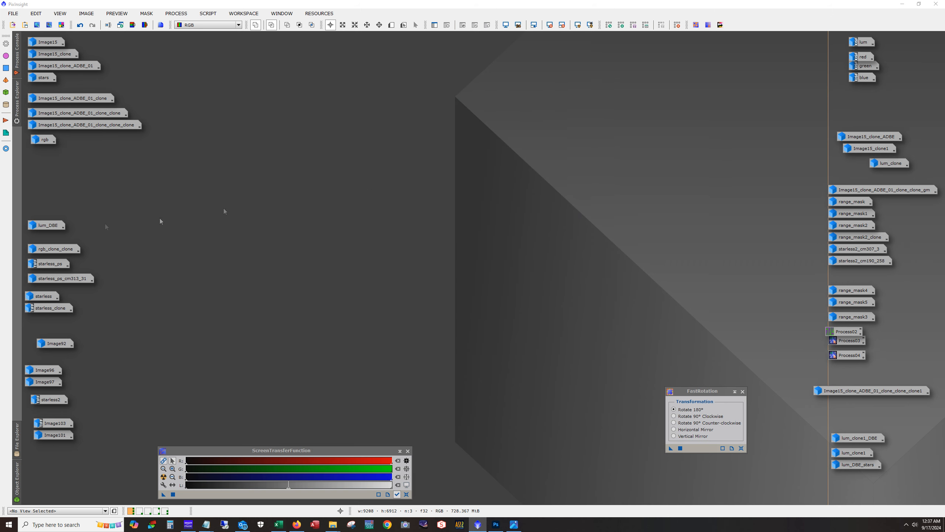
Step: Open the lum_DBE luminance image and close the ScreenTransferFunction and FastRotation windows
double_click(49, 227)
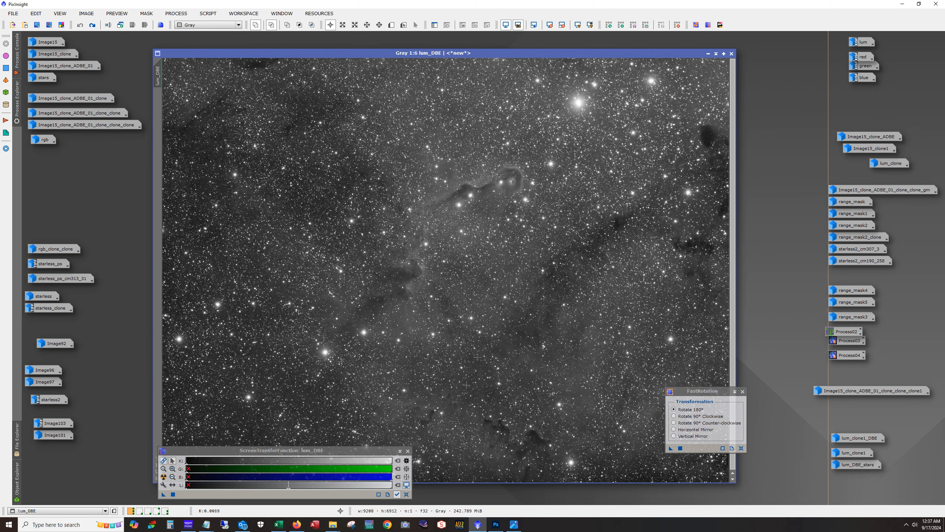
click(408, 451)
click(742, 391)
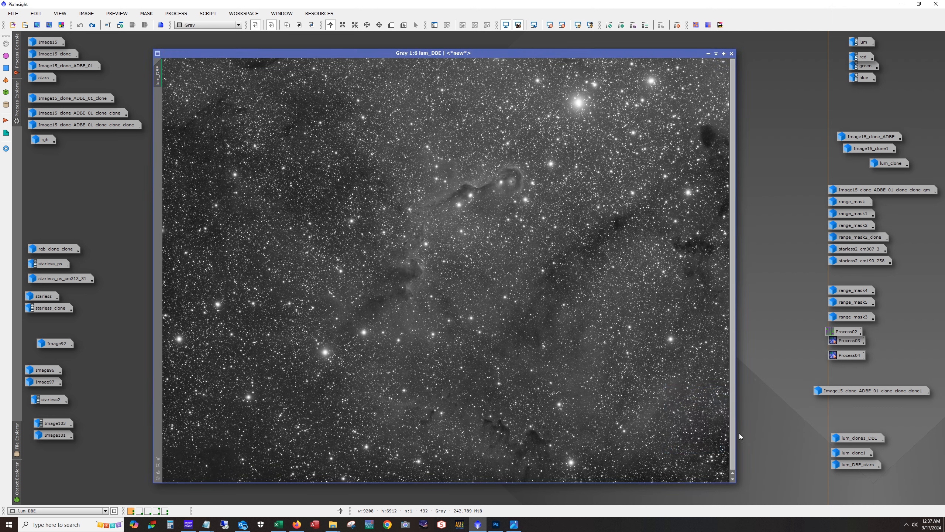
Step: Step back and forth through lum_DBE's edit history, comparing the stars and nebula detail around the elephant trunk
click(92, 25)
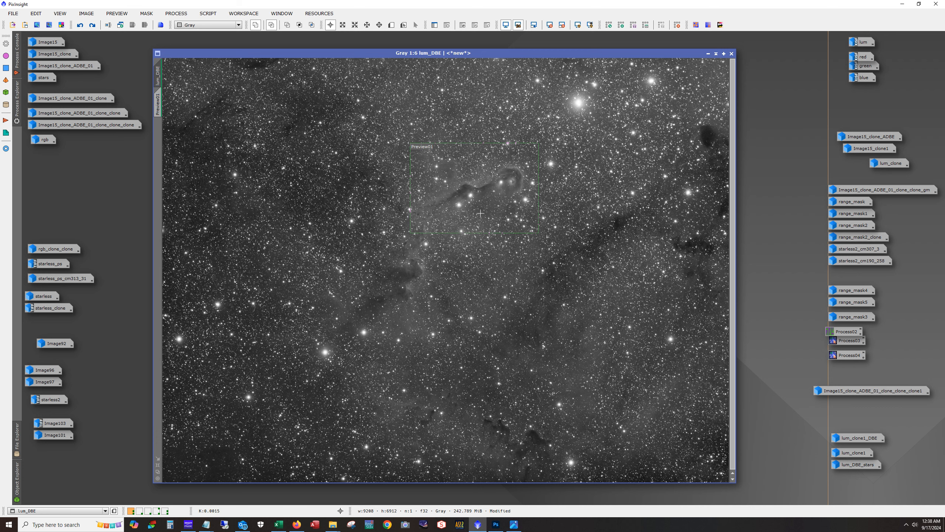
click(95, 26)
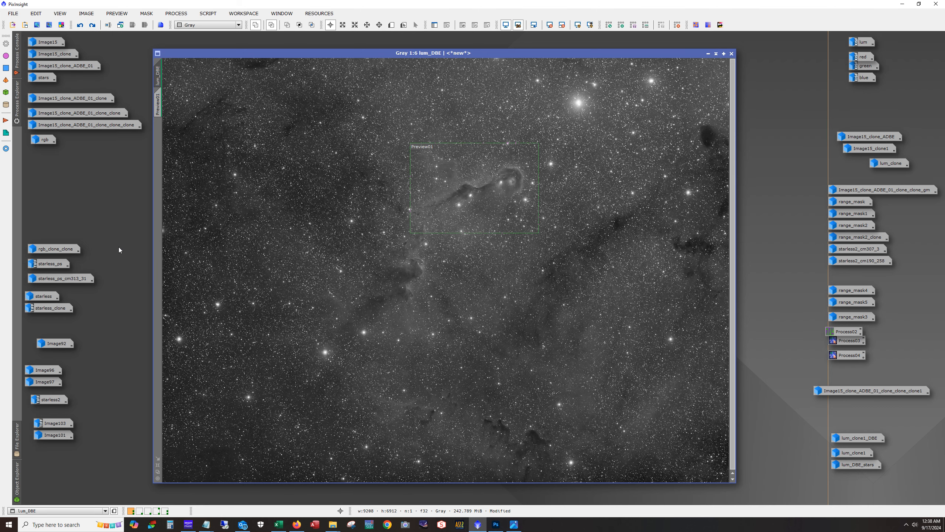
scroll(510, 172, up, 6)
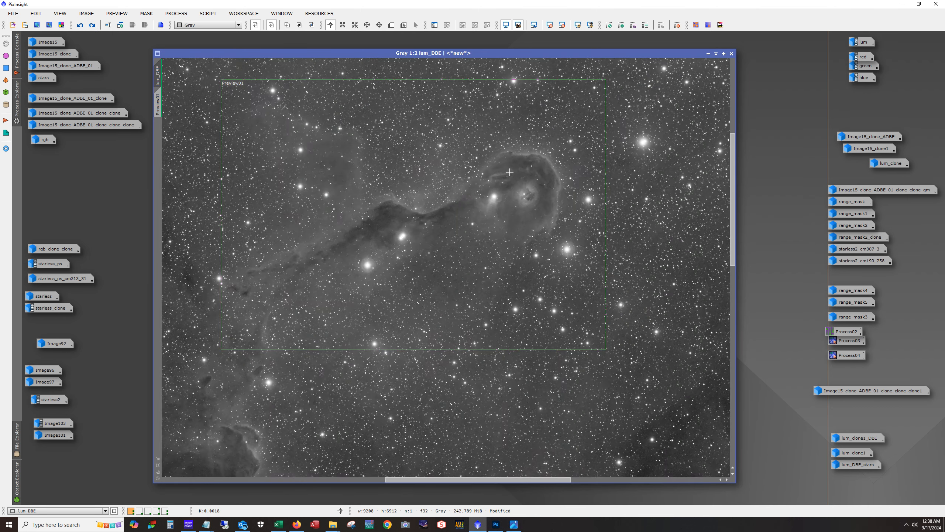
click(79, 25)
click(92, 25)
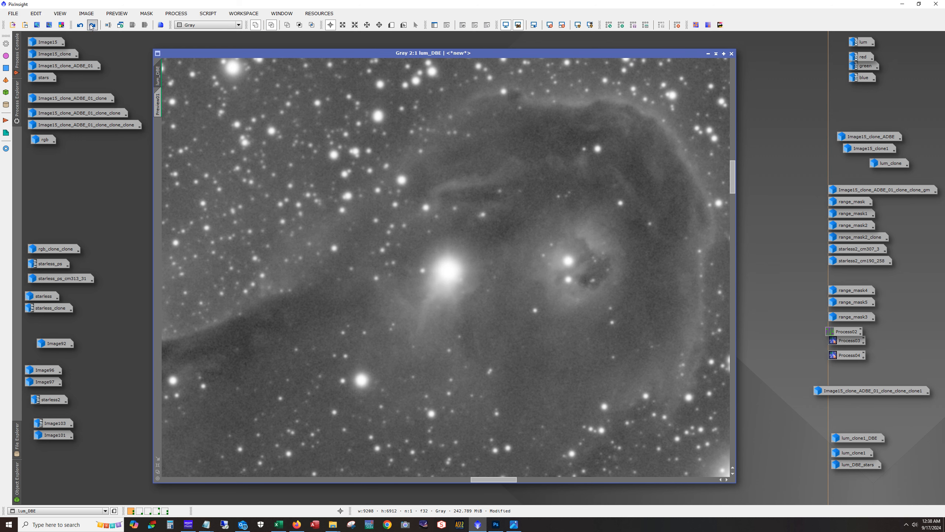
scroll(484, 222, down, 1)
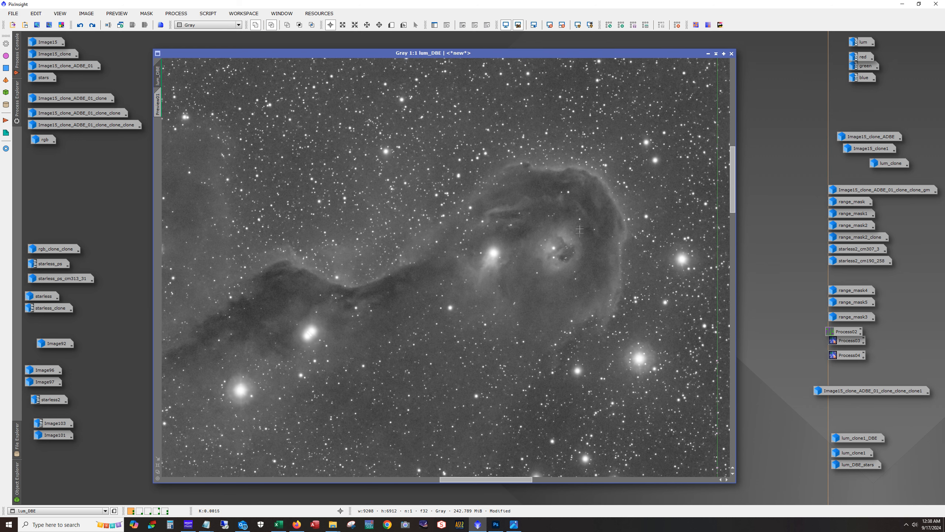
click(81, 27)
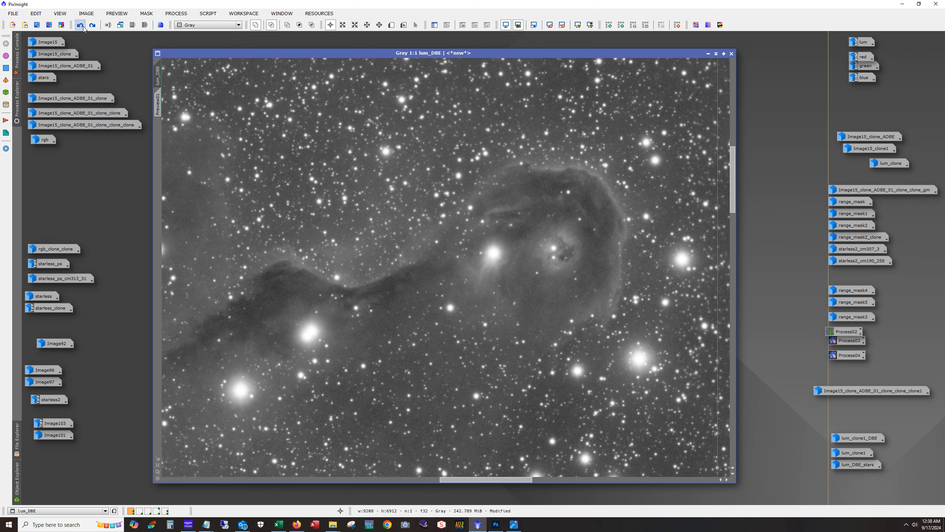
Step: Step further through lum_DBE's edit history, comparing the nebula with and without stars across the full frame
click(92, 27)
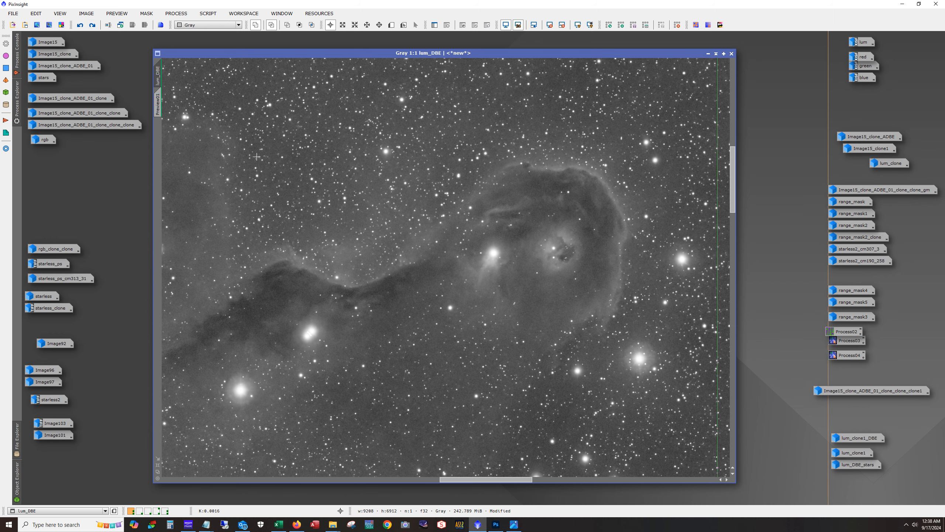
scroll(256, 156, up, 2)
scroll(257, 156, down, 8)
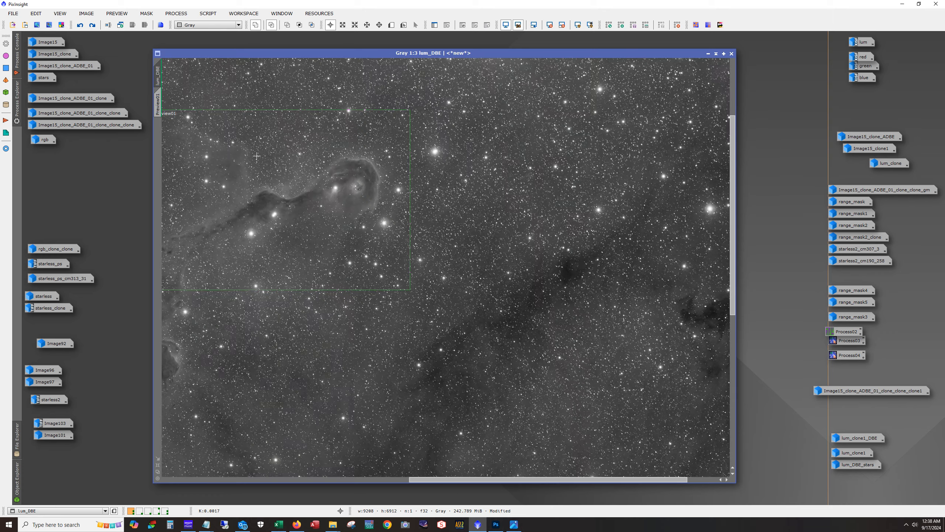
scroll(256, 156, up, 1)
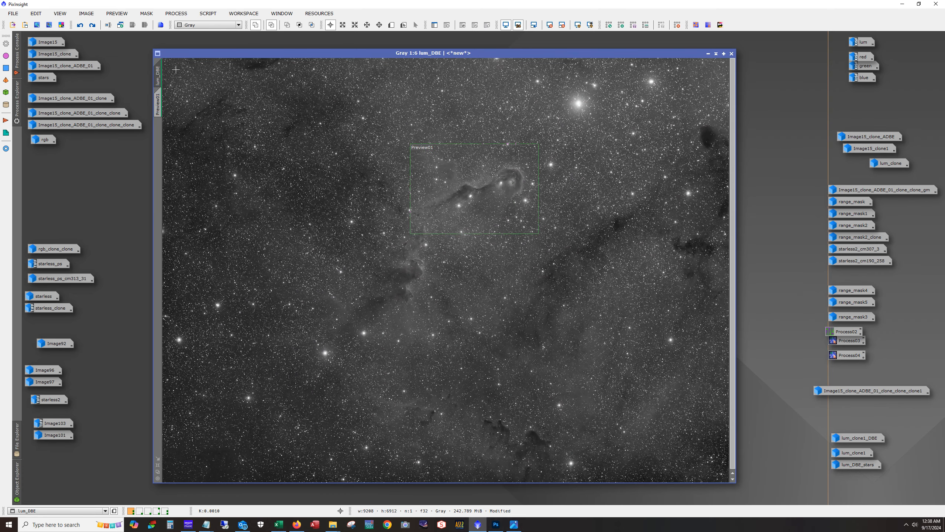
click(92, 25)
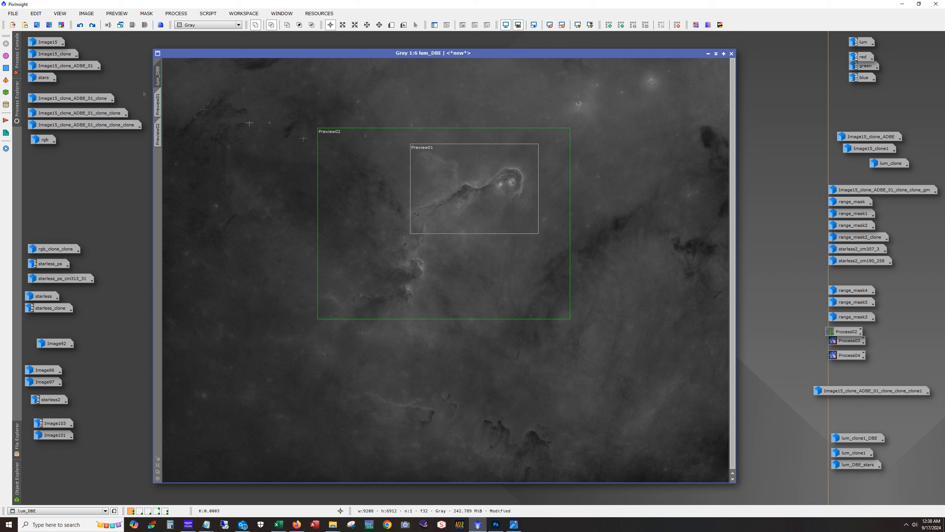
click(92, 25)
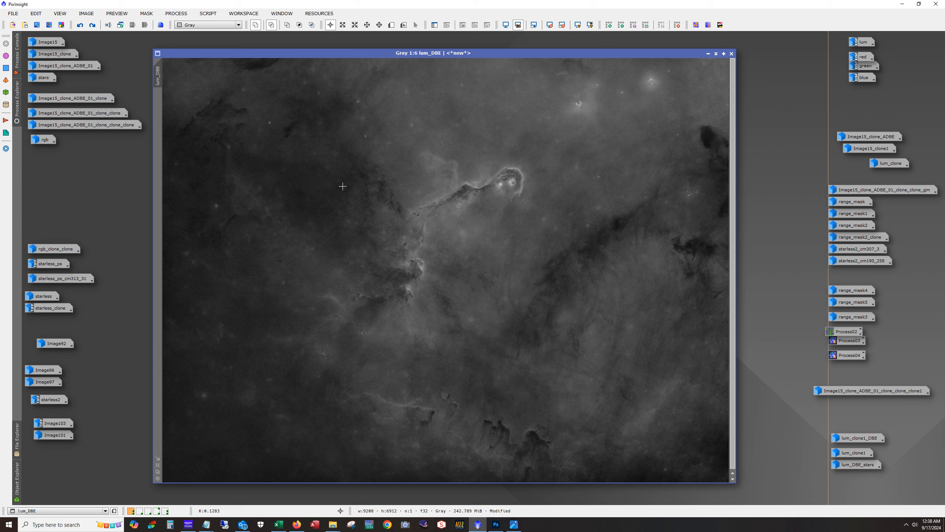
click(90, 27)
click(81, 26)
Step: Measure the pixel statistics of lum_DBE with the Statistics process, and close its window
click(175, 14)
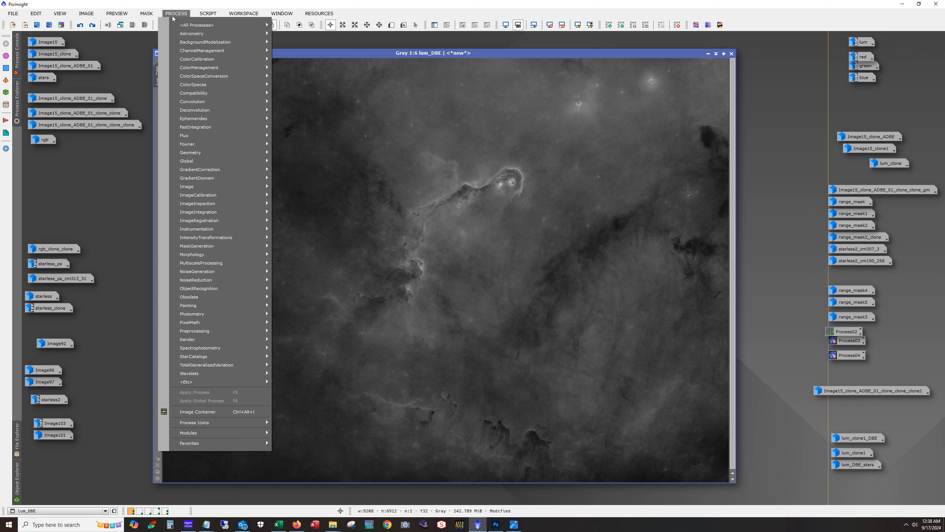
mouse_move(201, 26)
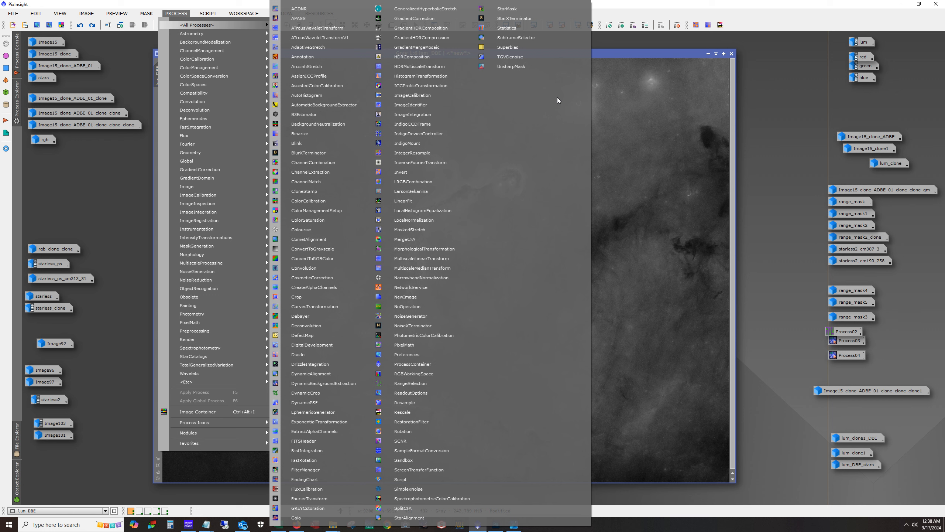
click(517, 28)
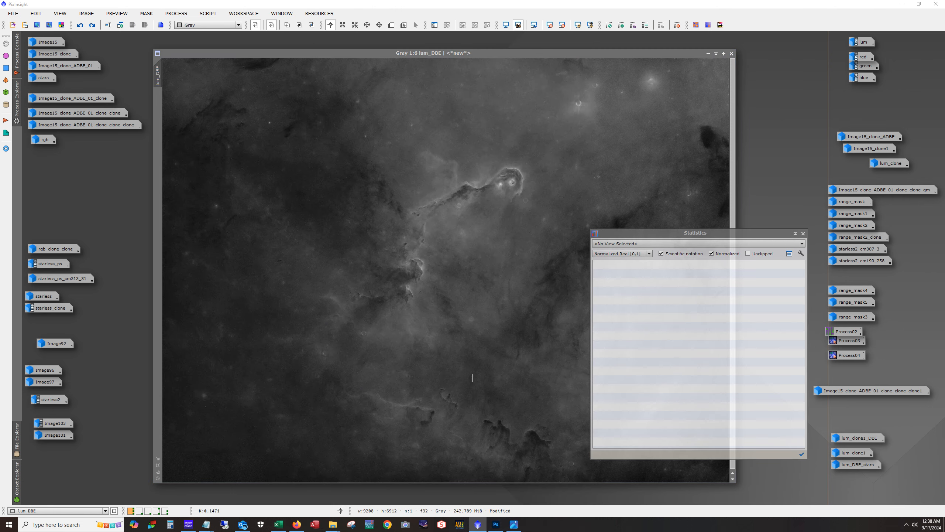
click(611, 243)
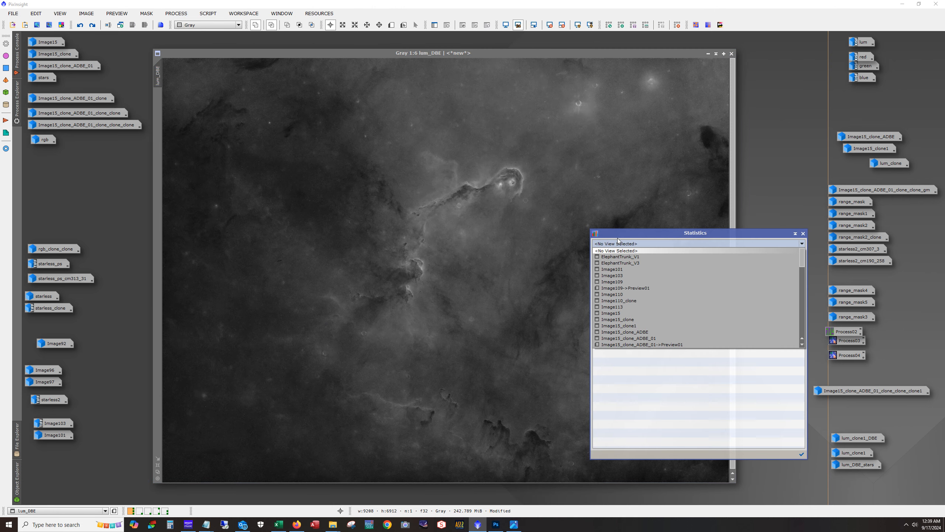
scroll(675, 313, down, 10)
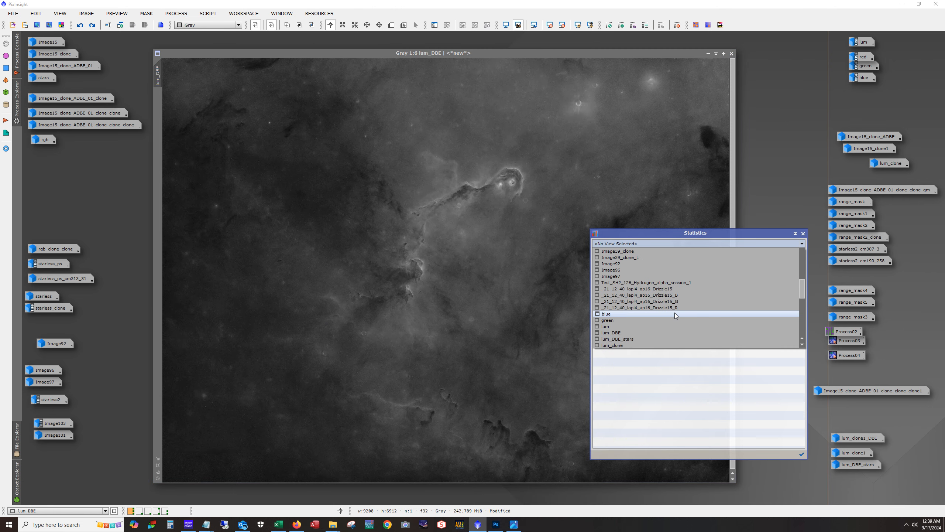
click(660, 333)
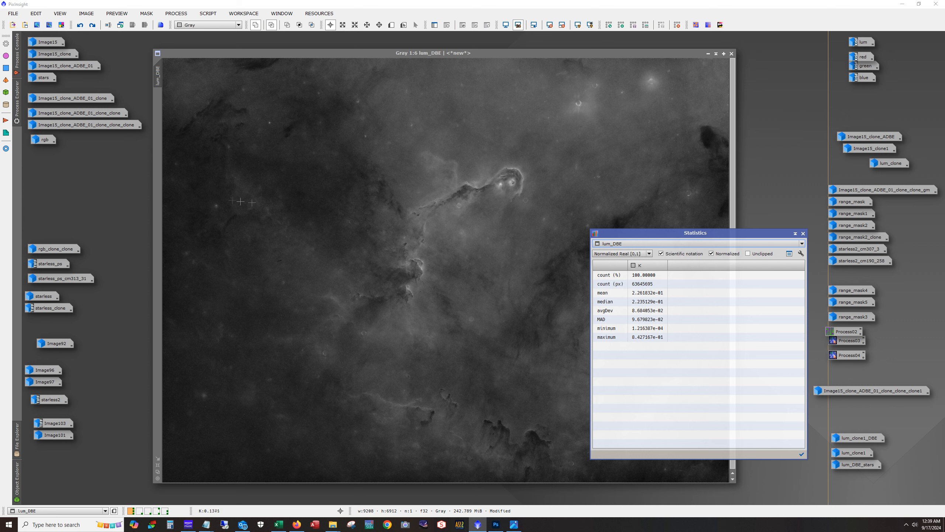
click(804, 234)
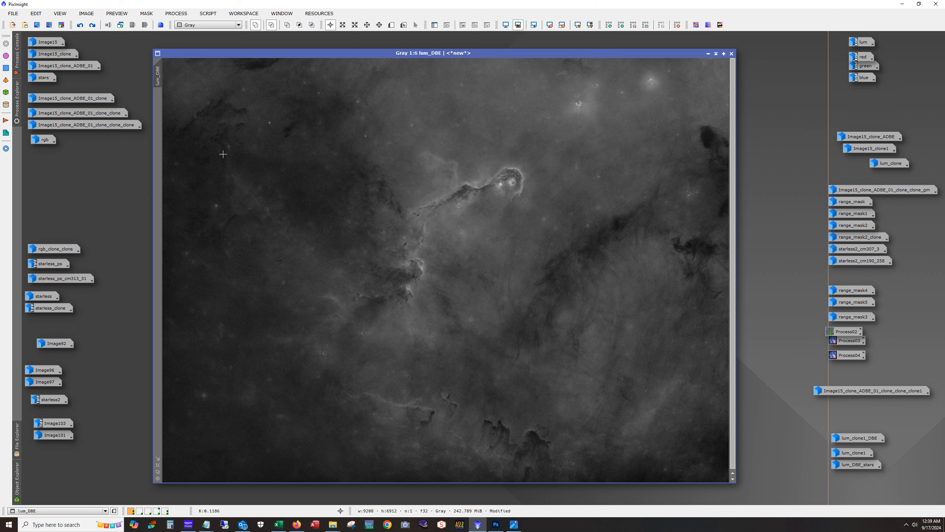
Step: Iconize lum_DBE, open rgb_clone_clone, and examine the ring artifacts around the trunk and the lower nebula
click(707, 54)
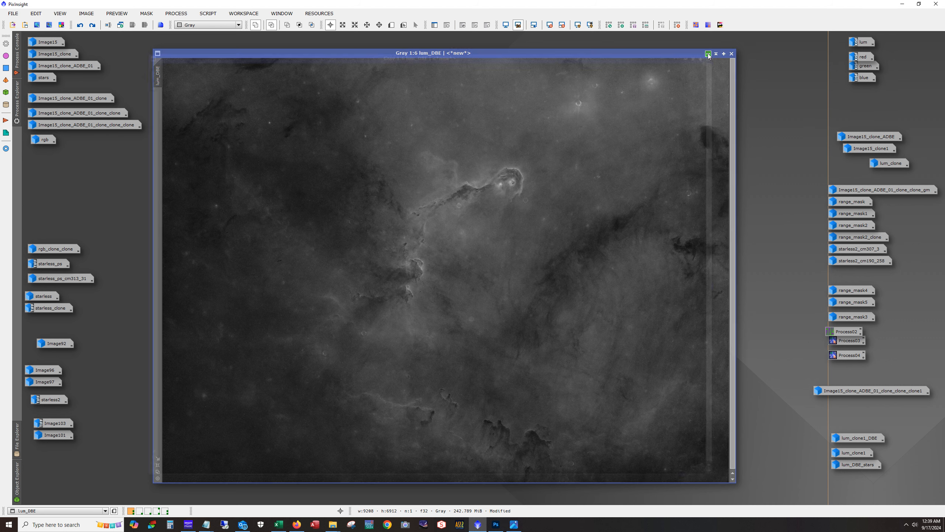
double_click(62, 249)
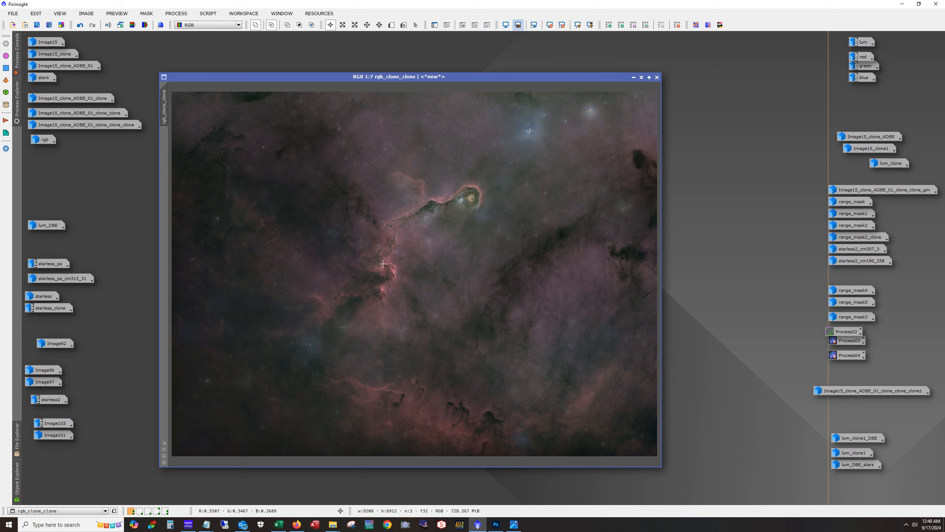
scroll(434, 238, up, 5)
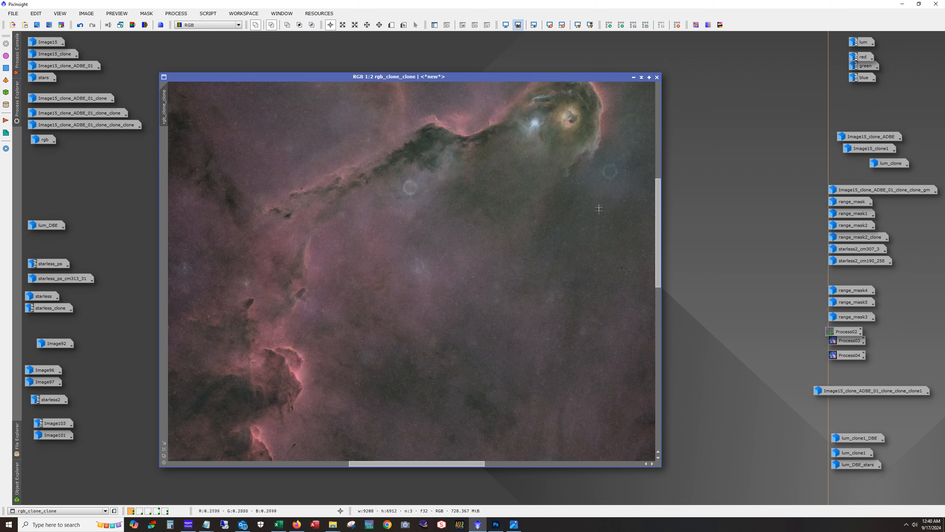
drag(659, 277, 658, 358)
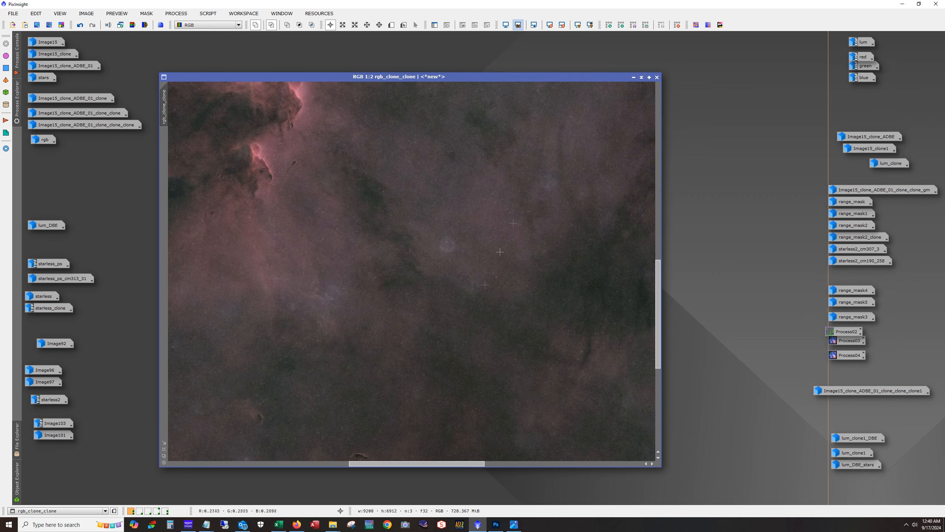
drag(455, 463, 352, 465)
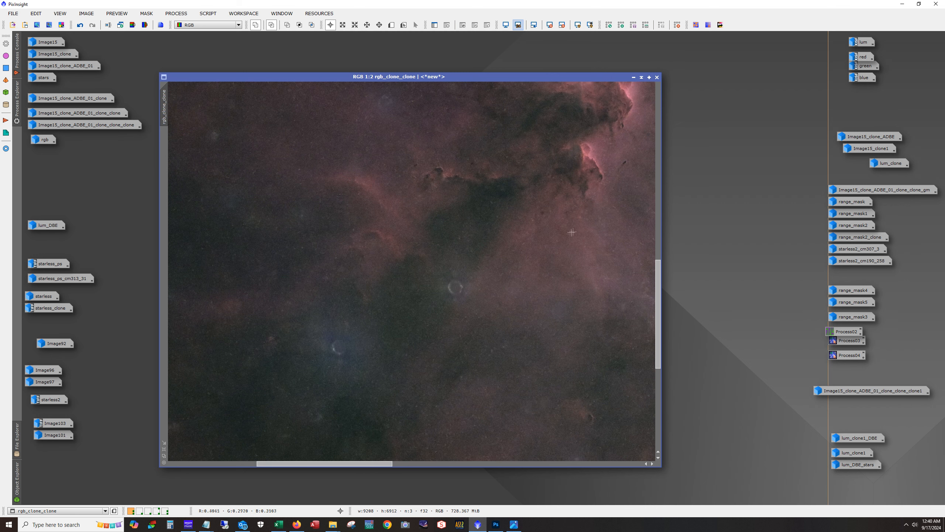
scroll(356, 318, down, 3)
scroll(357, 318, down, 2)
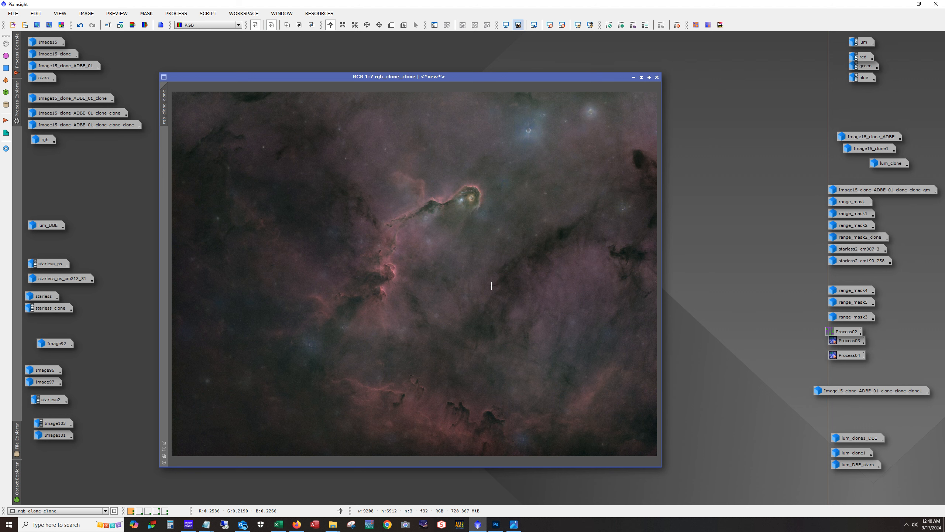
Step: Inspect the color and remaining star halos below the trunk and in the lower-left nebula of rgb_clone_clone
scroll(488, 283, up, 4)
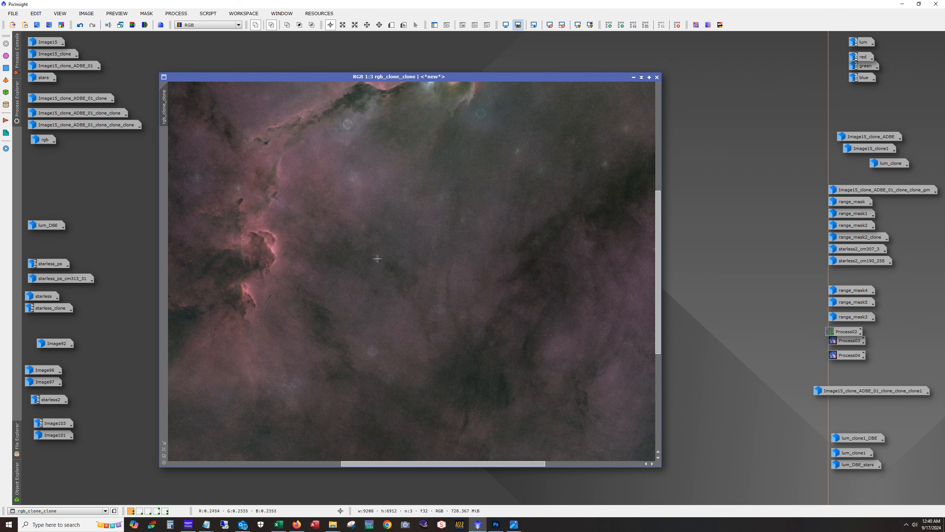
scroll(369, 259, down, 2)
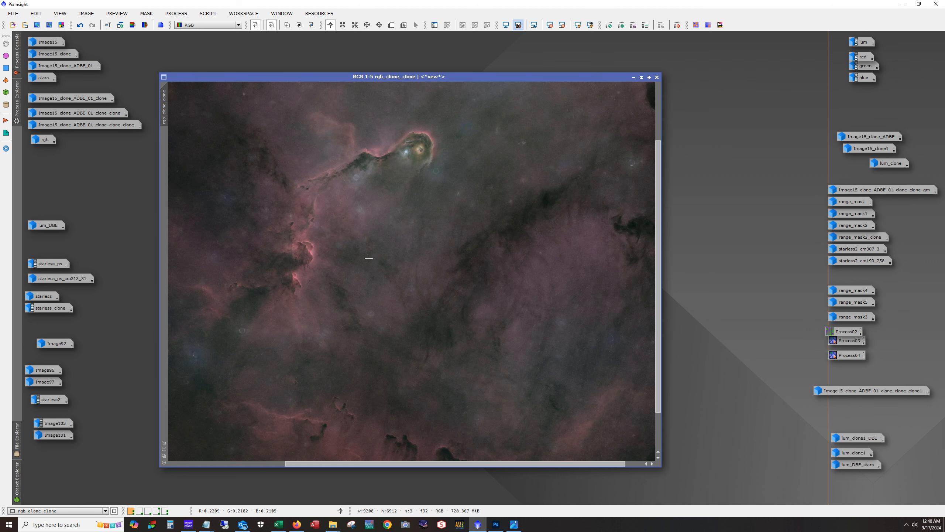
scroll(348, 250, up, 2)
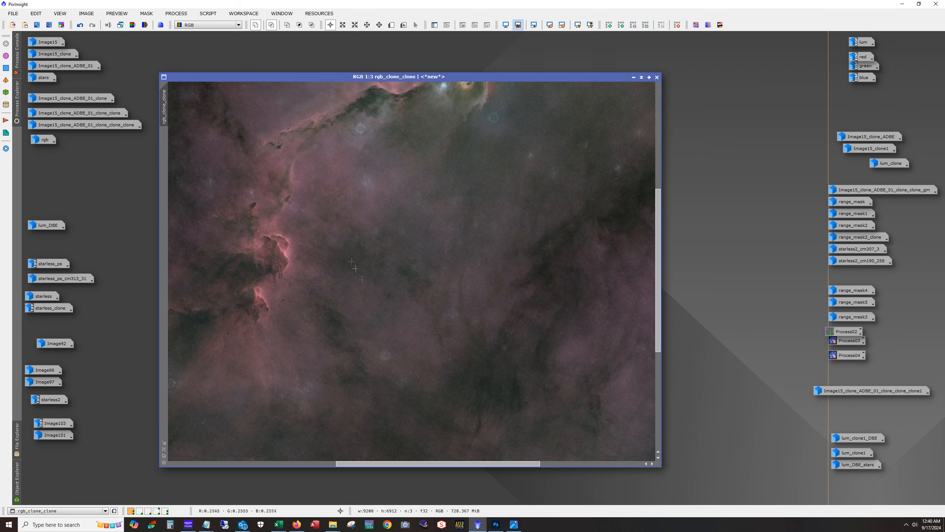
drag(658, 271, 658, 305)
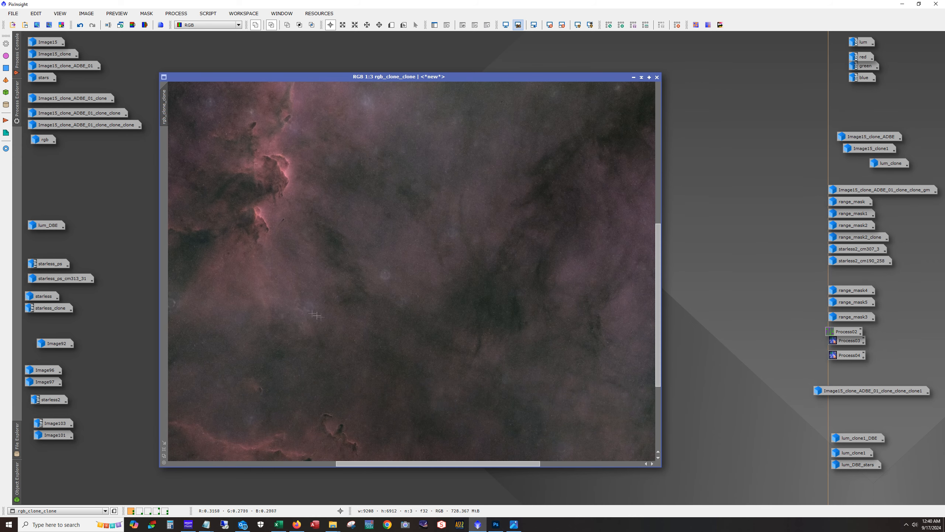
drag(438, 464, 320, 463)
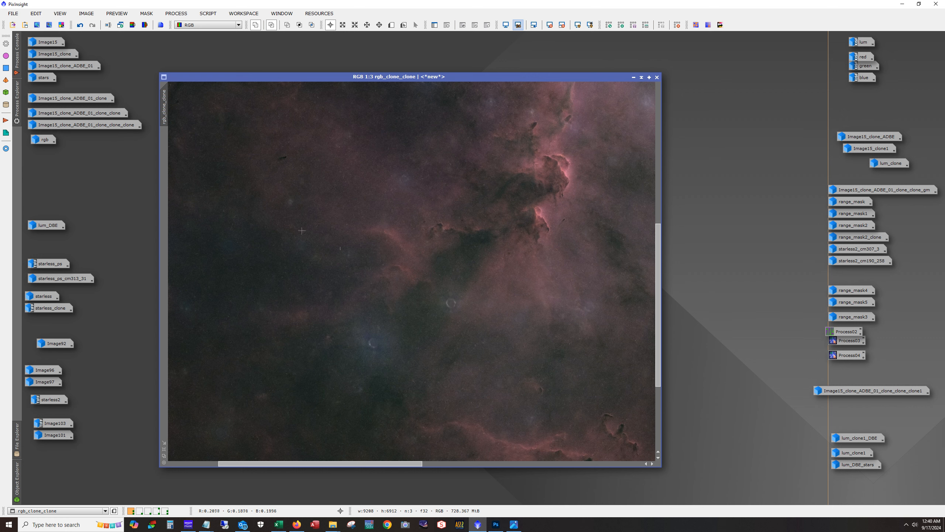
scroll(315, 306, down, 2)
scroll(315, 306, down, 1)
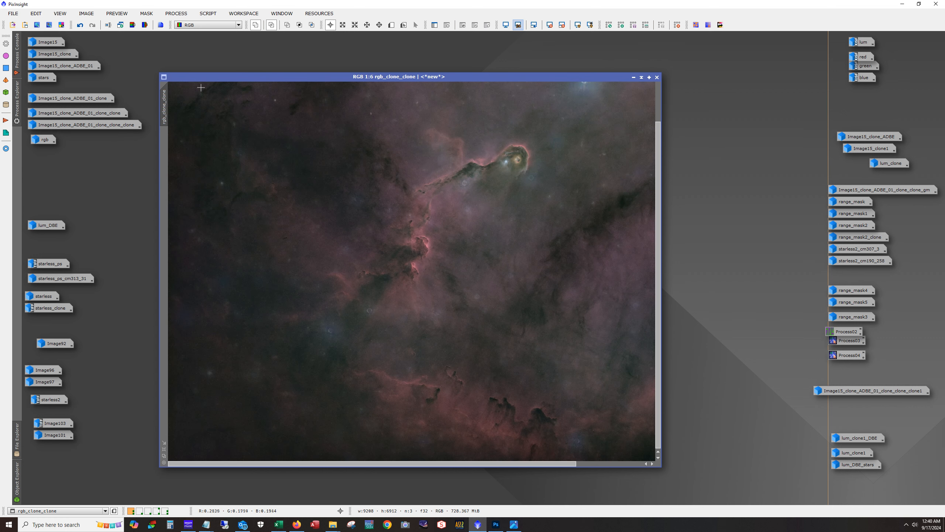
click(207, 14)
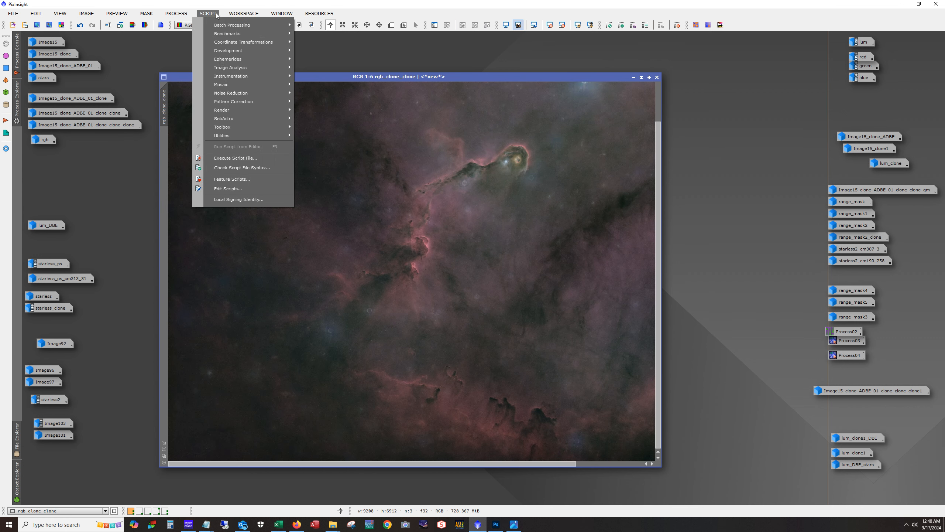
mouse_move(237, 119)
click(424, 312)
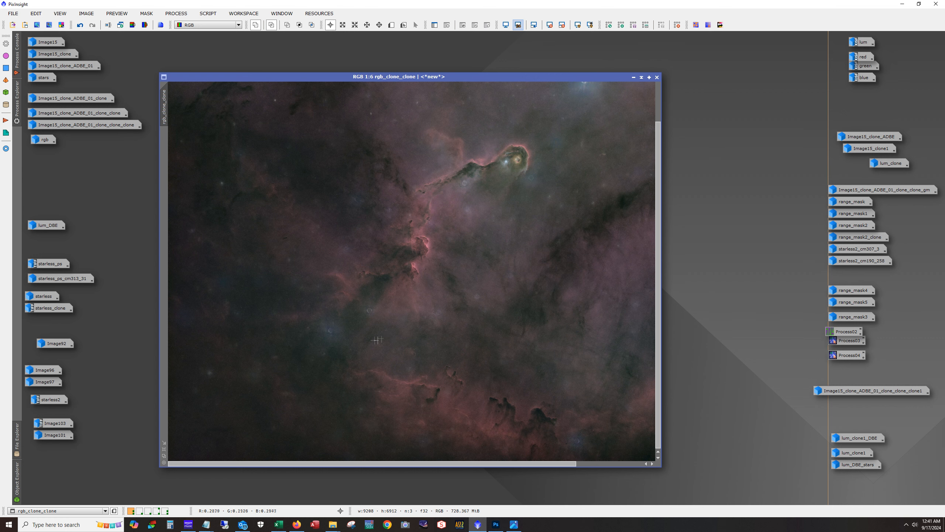
Step: Examine the blue halo in rgb_clone_clone's lower-left area, and compare it with the full frame
mouse_move(656, 300)
mouse_down()
mouse_move(665, 264)
mouse_move(662, 302)
mouse_up()
scroll(347, 339, up, 3)
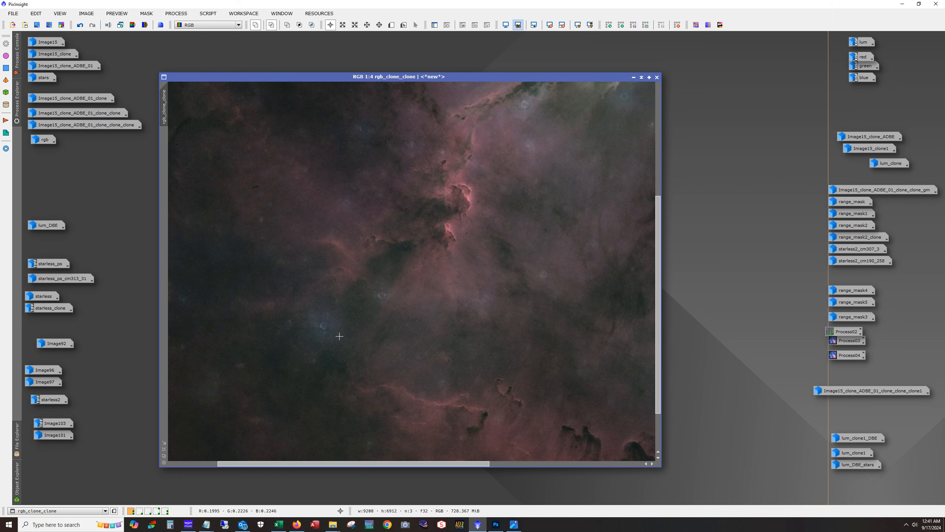
scroll(341, 317, down, 5)
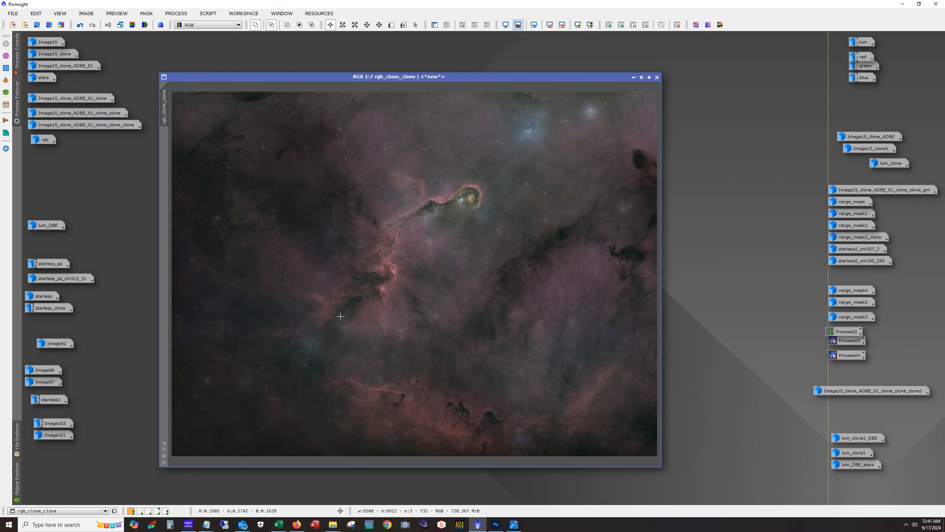
scroll(340, 316, up, 1)
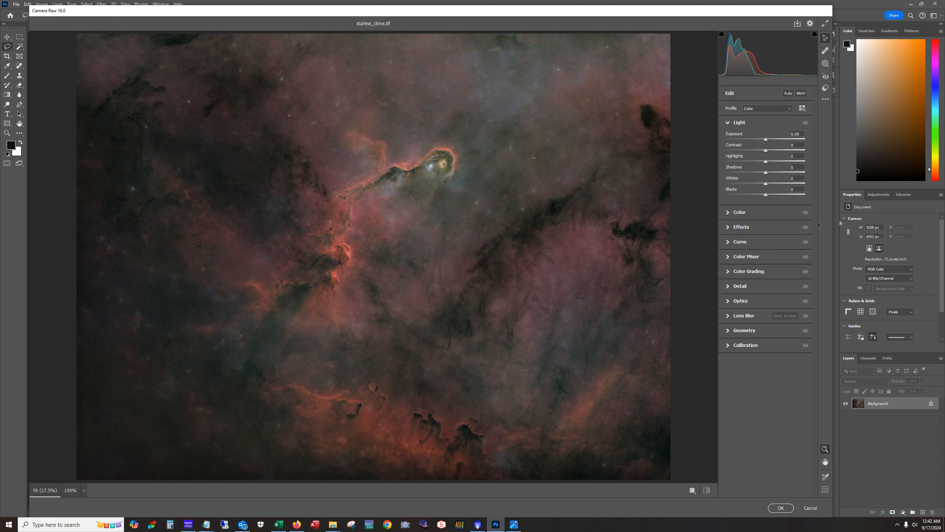
Step: Try strong Dehaze and Clarity effects on starless_clone.tif in Camera Raw, and reduce them to Clarity +11 and Dehaze +4
click(728, 228)
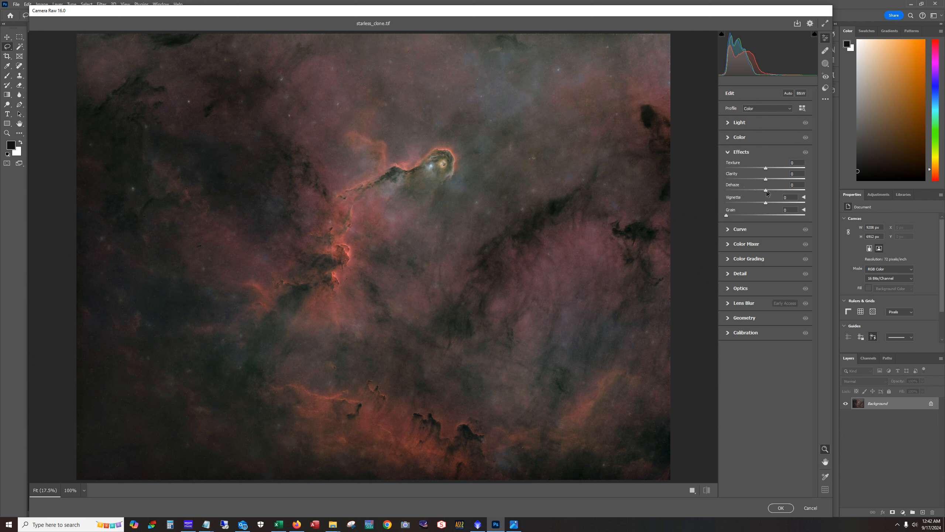
mouse_move(768, 192)
mouse_down()
mouse_move(797, 194)
mouse_move(776, 198)
mouse_up()
drag(773, 198, 780, 199)
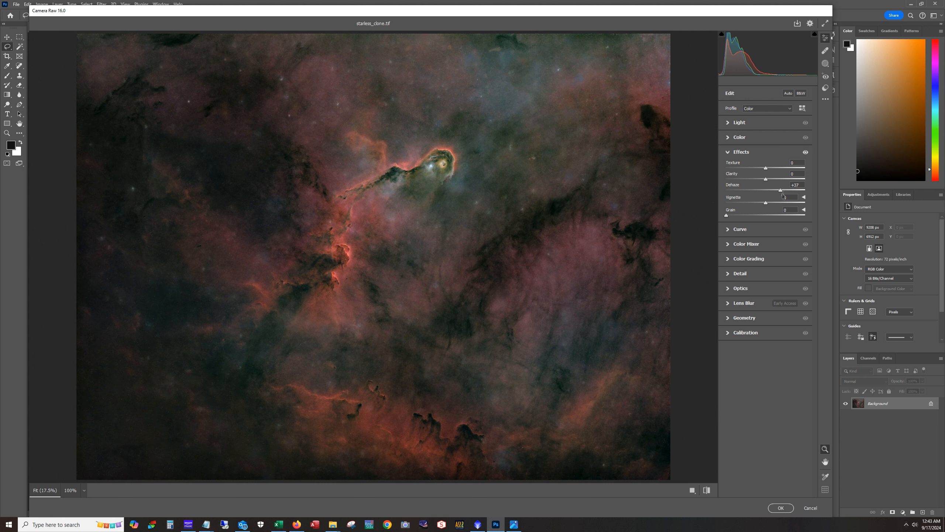
drag(781, 192, 772, 192)
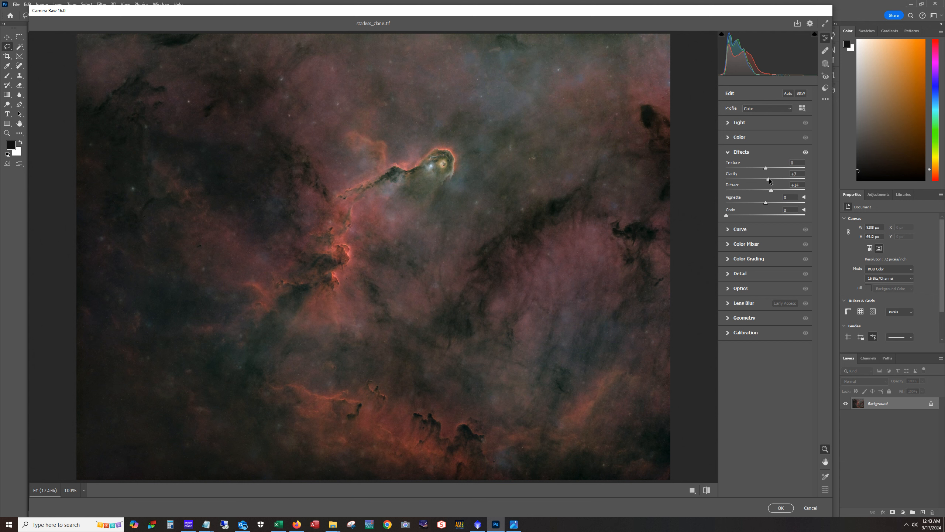
drag(772, 180, 791, 181)
mouse_move(771, 190)
mouse_down()
mouse_move(787, 191)
mouse_move(779, 192)
mouse_up()
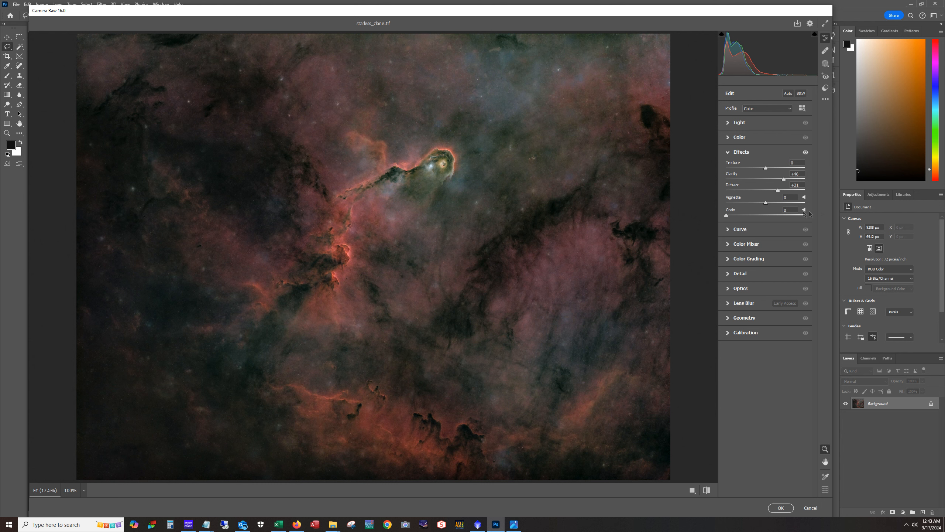
mouse_move(778, 193)
mouse_down()
mouse_move(766, 192)
mouse_move(769, 181)
mouse_up()
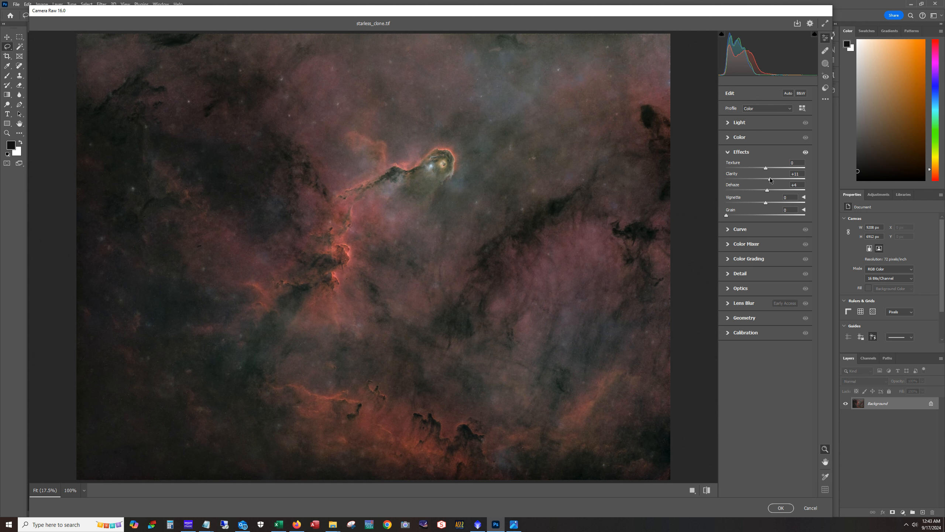
Step: Try Blacks, Highlights and Shadows adjustments on starless_clone.tif in Camera Raw, and discard all Camera Raw changes
click(729, 123)
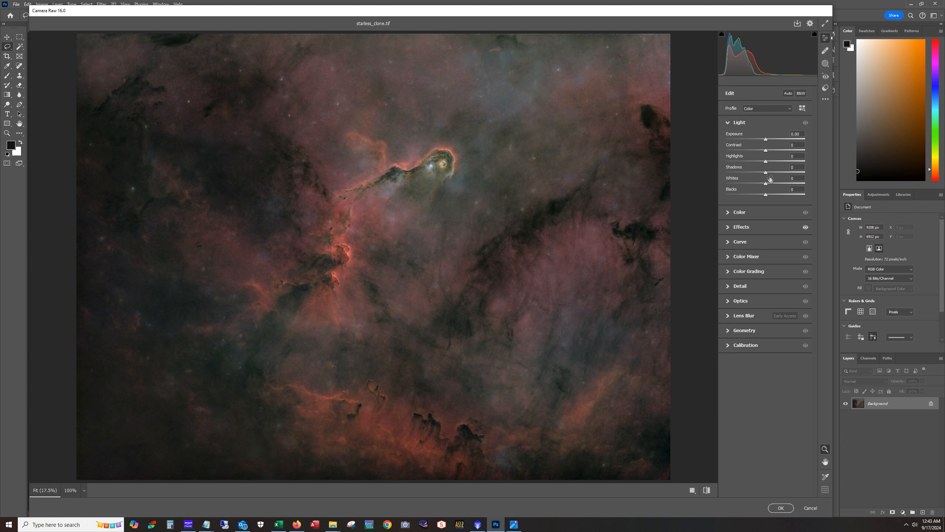
drag(766, 197, 754, 197)
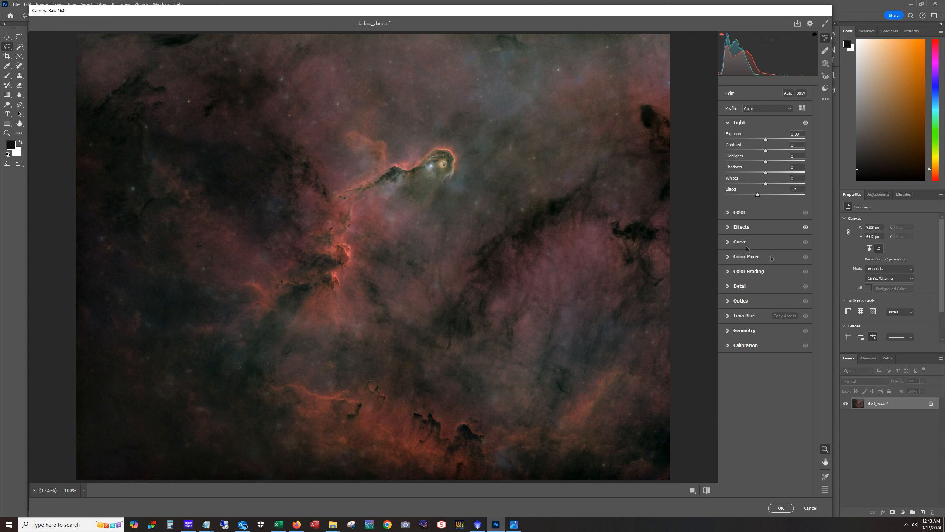
drag(757, 197, 772, 198)
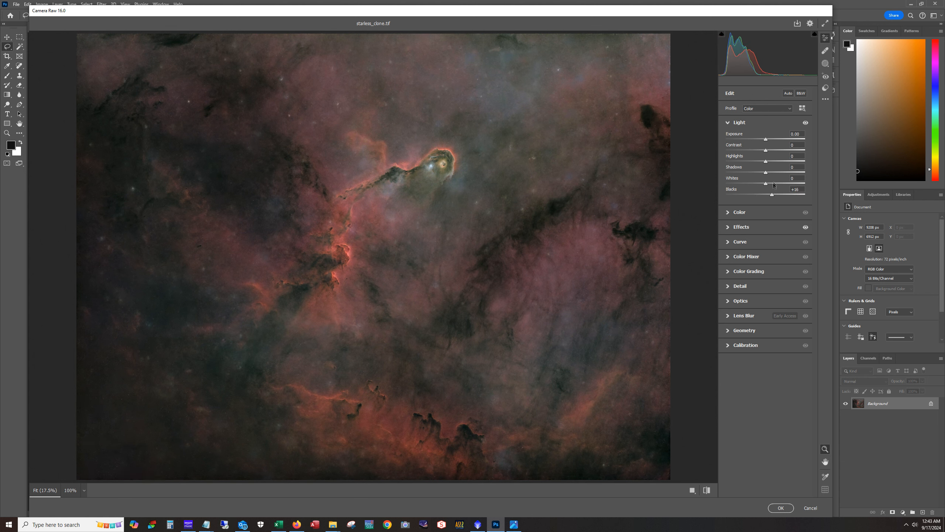
drag(767, 167, 773, 161)
click(810, 507)
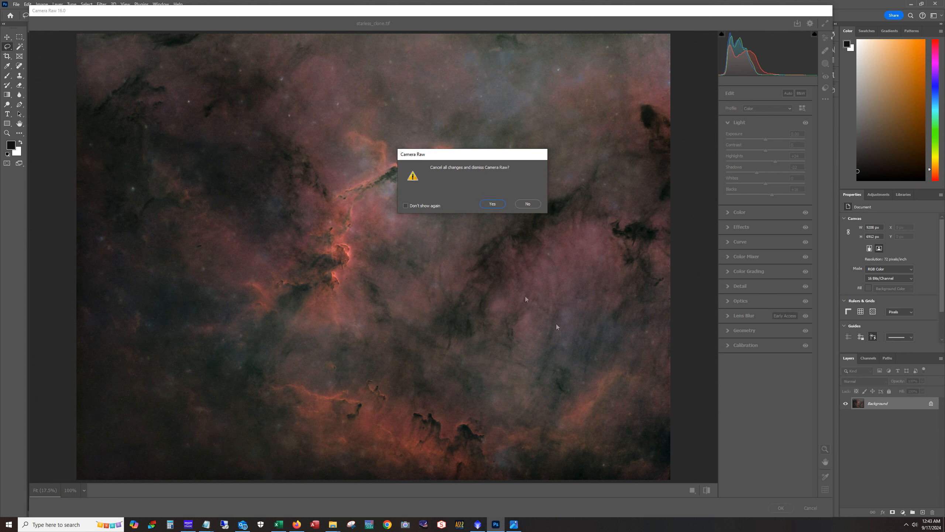
click(482, 204)
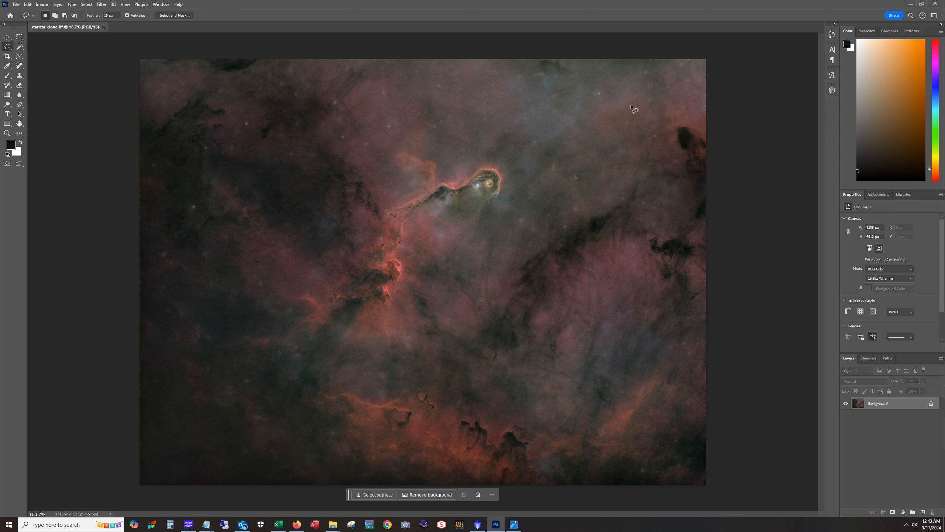
Step: Remove the faint pale halo in the nebula area right of the trunk with a lasso selection and Content-Aware Fill, and deselect
key(ctrl+plus)
key(ctrl+plus)
key(ctrl+plus)
key(ctrl+plus)
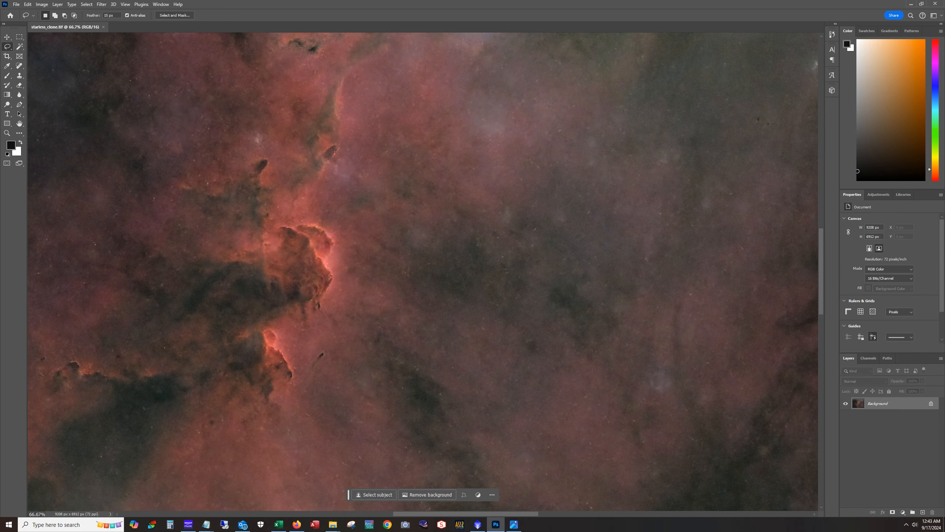
drag(452, 513, 497, 512)
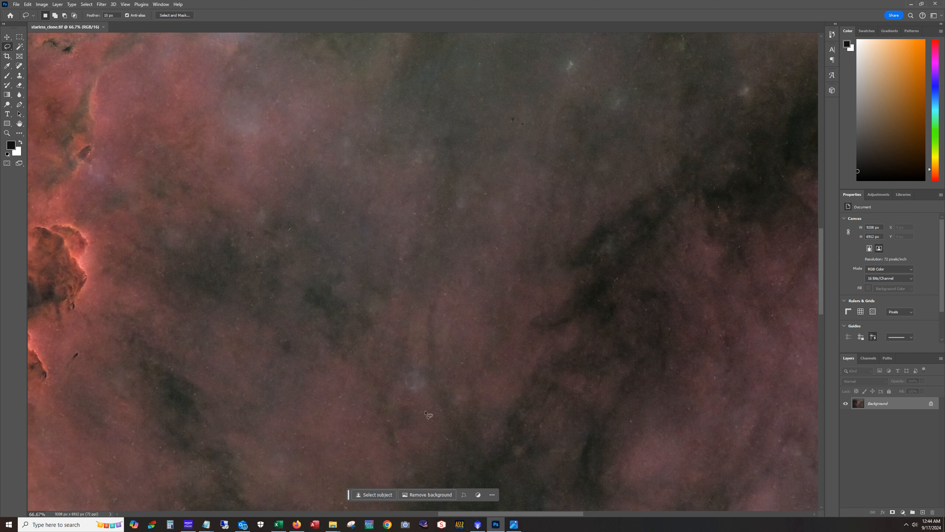
mouse_move(424, 362)
mouse_down()
mouse_move(391, 369)
mouse_move(395, 389)
mouse_move(426, 398)
mouse_move(437, 381)
mouse_move(423, 365)
mouse_up()
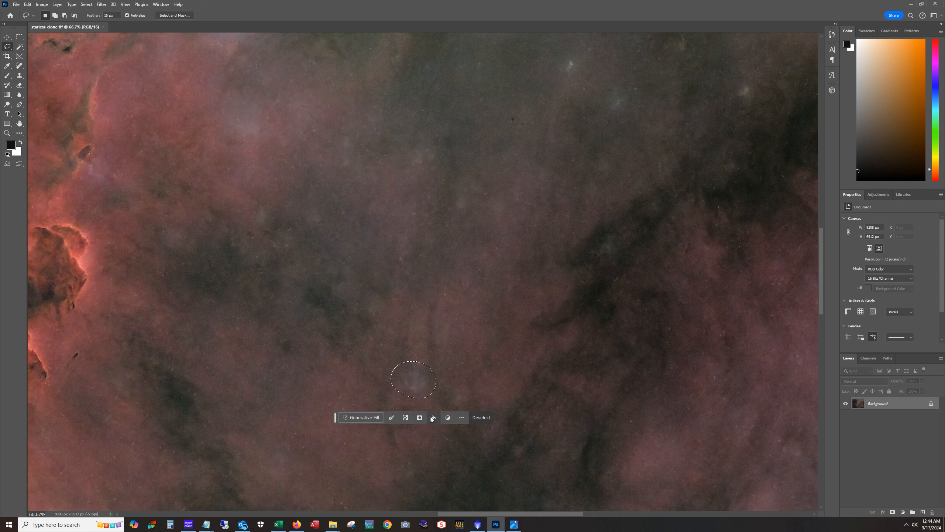
click(434, 416)
click(449, 428)
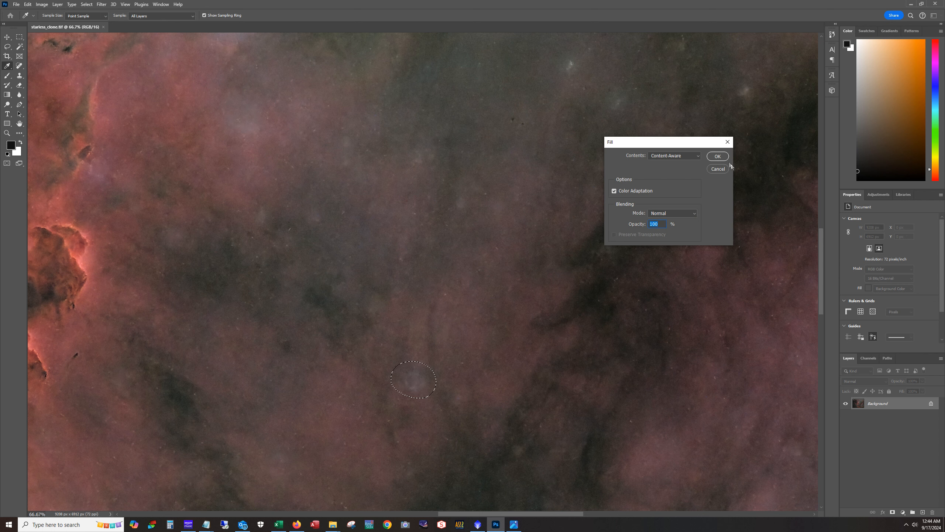
click(717, 158)
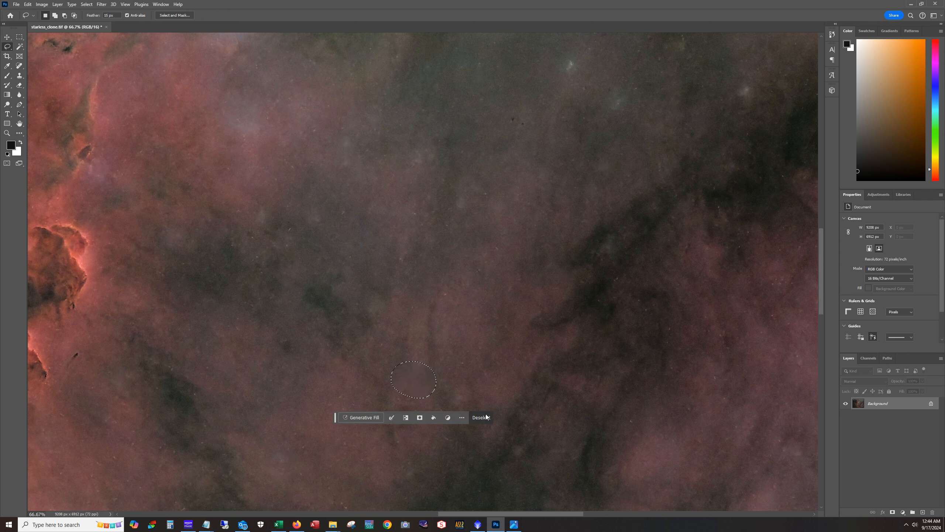
click(488, 416)
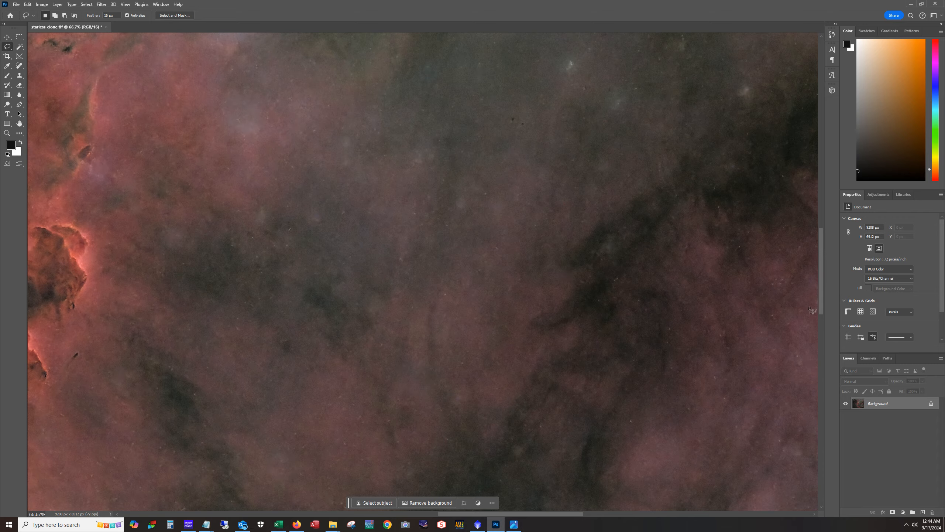
Step: Lasso the grey halo patch just below the middle of the dark trunk, replace it with Content-Aware Fill, and deselect
drag(821, 303, 829, 252)
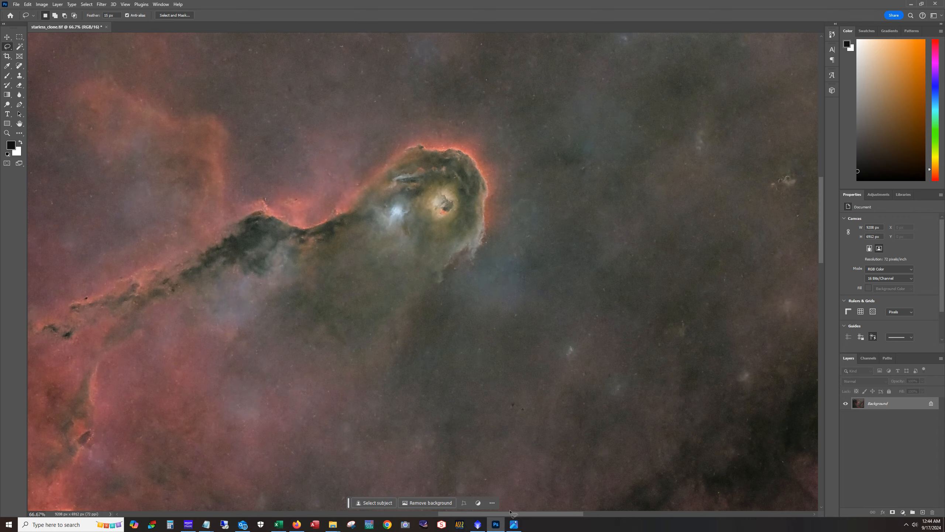
drag(513, 516, 580, 522)
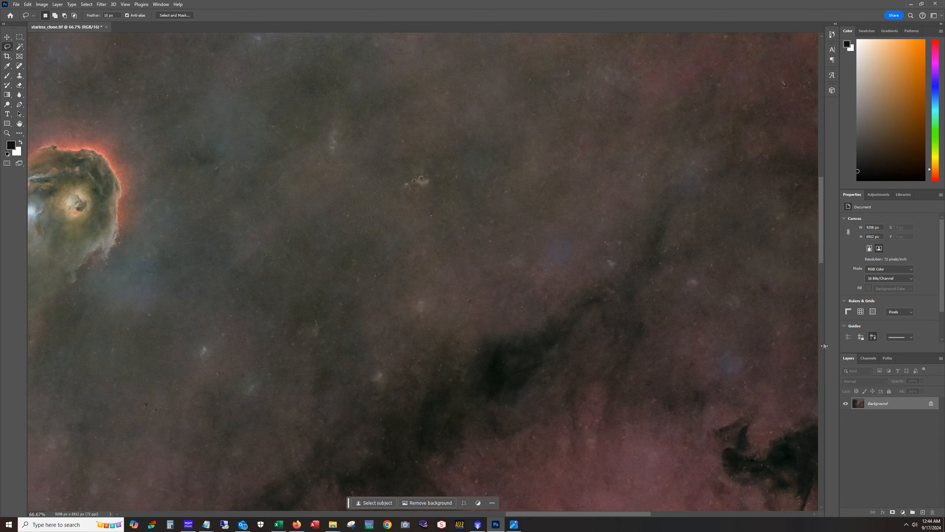
drag(821, 260, 822, 281)
drag(627, 513, 518, 514)
drag(822, 272, 821, 235)
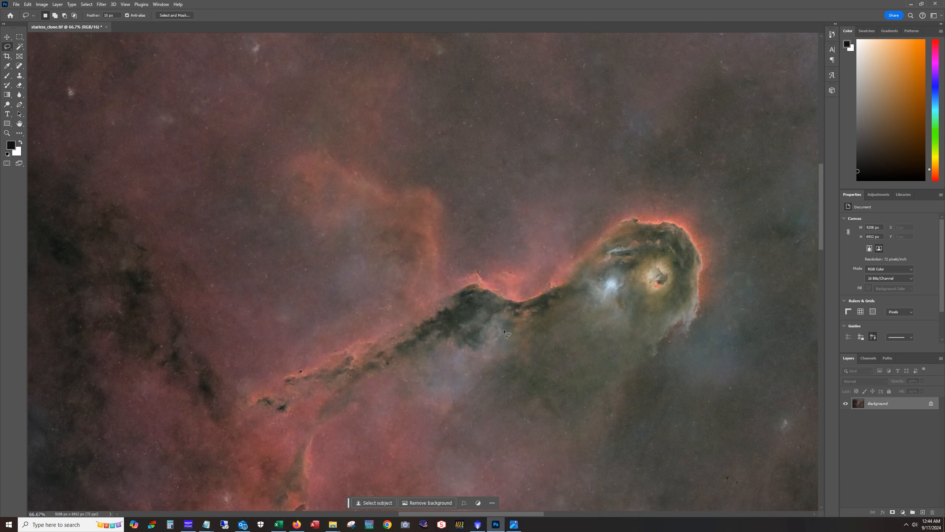
mouse_move(495, 351)
mouse_down()
mouse_move(510, 333)
mouse_move(486, 317)
mouse_move(474, 321)
mouse_move(497, 350)
mouse_up()
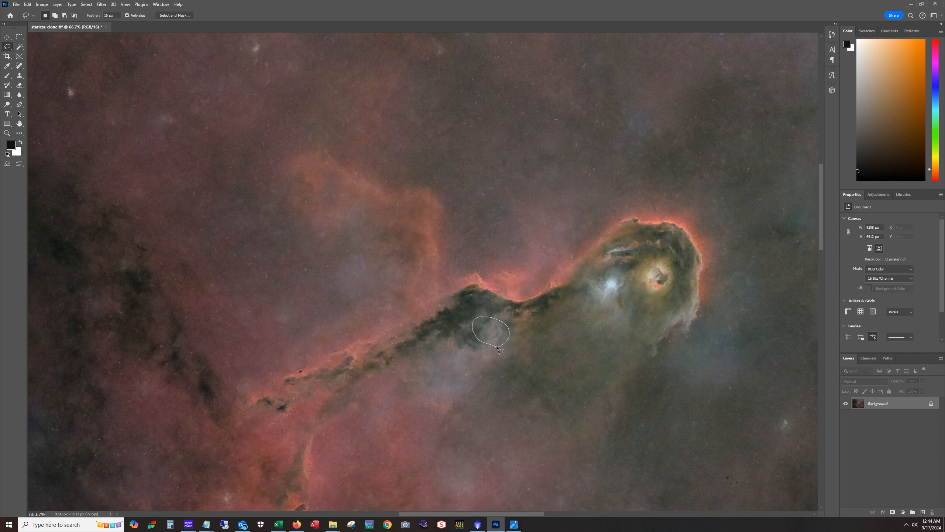
click(511, 366)
click(521, 376)
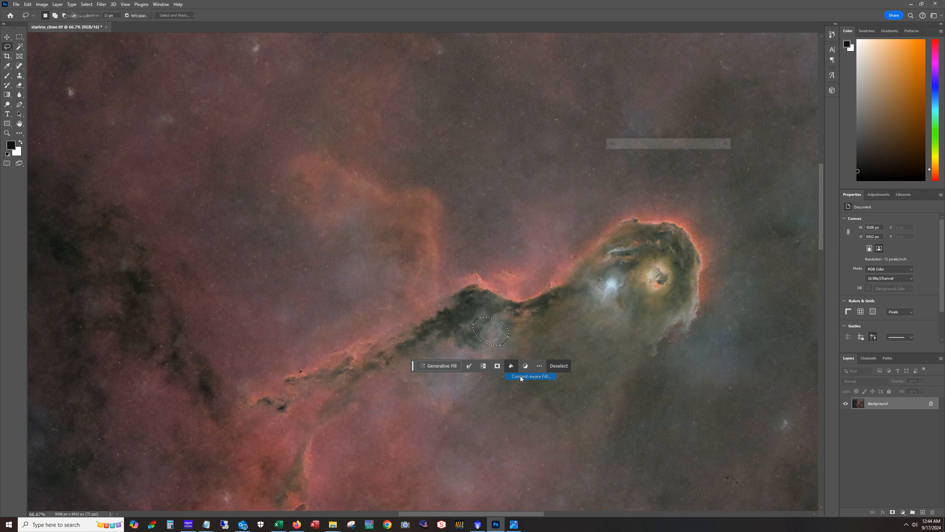
click(717, 154)
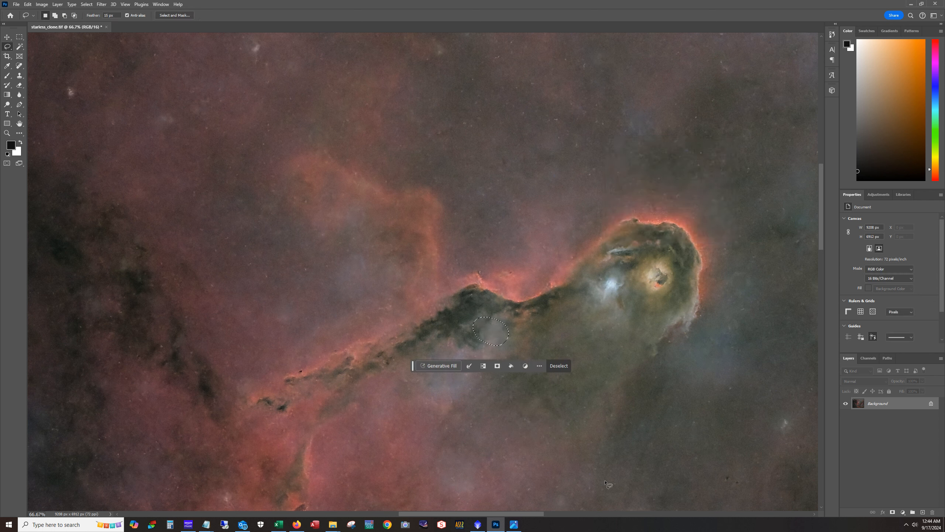
click(558, 367)
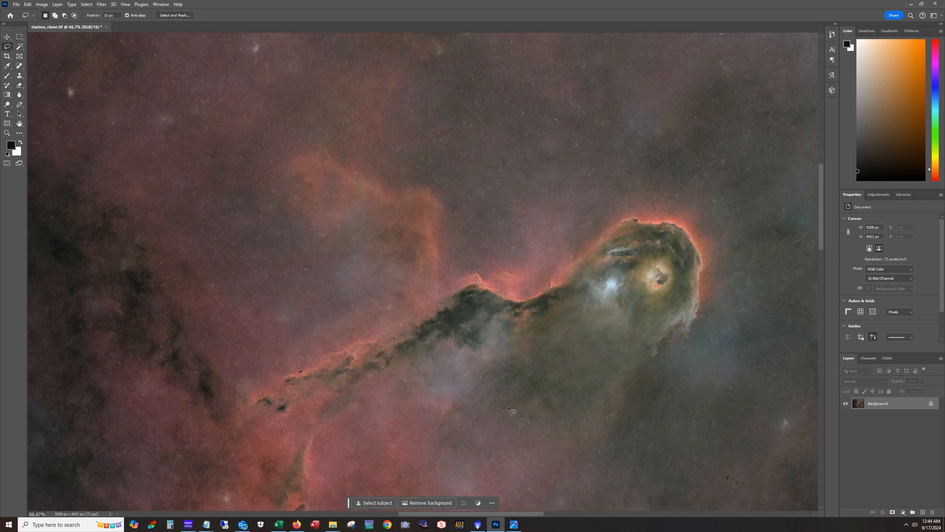
Step: Lasso the blue halo above the dark cloud near the image's right edge, replace it with Content-Aware Fill, and deselect
drag(504, 513, 658, 519)
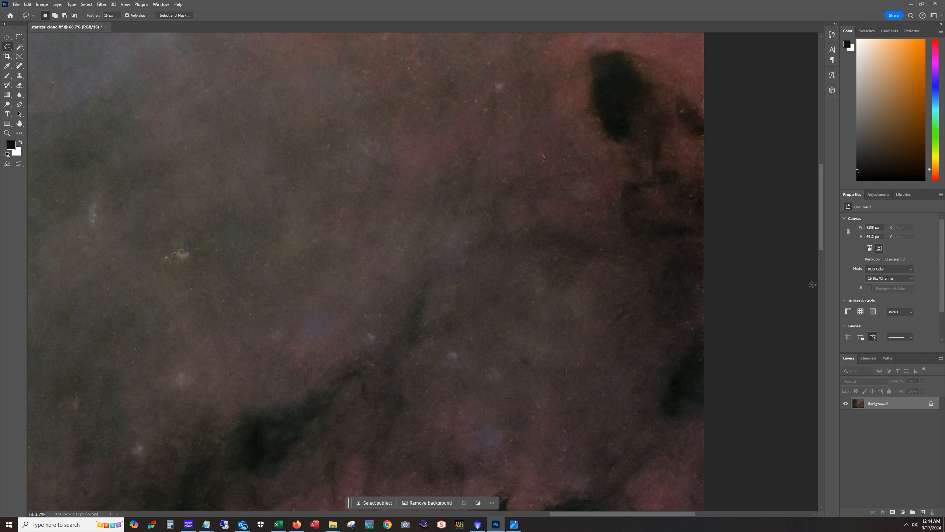
mouse_move(816, 245)
mouse_down()
mouse_move(811, 278)
mouse_move(814, 251)
mouse_up()
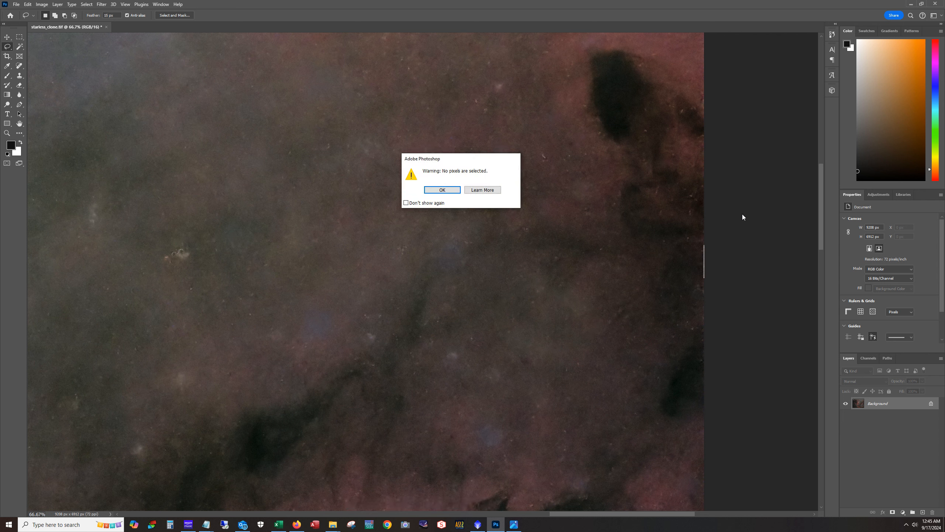
click(458, 191)
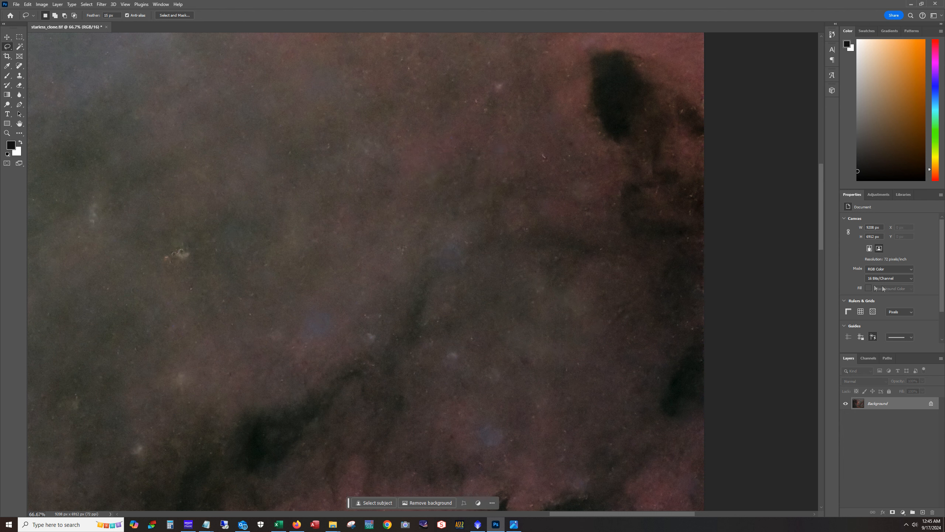
drag(821, 244, 790, 280)
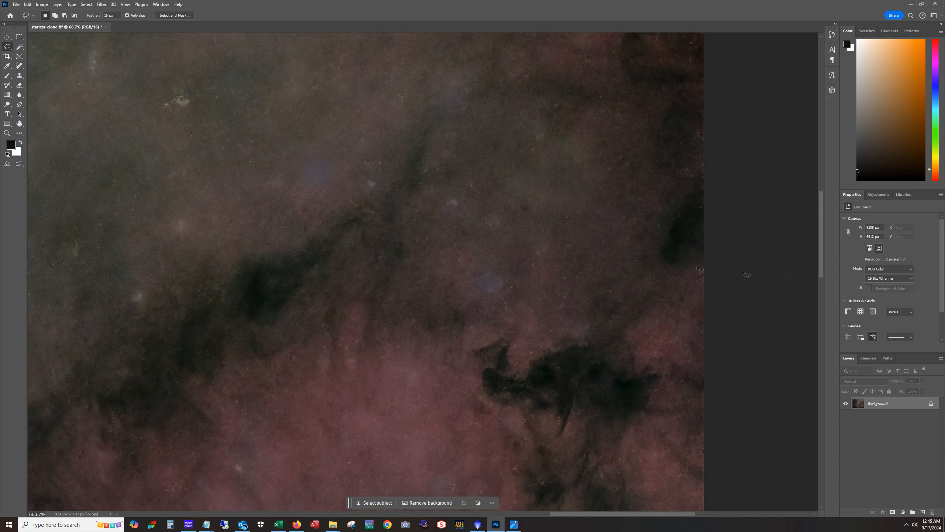
mouse_move(497, 298)
mouse_down()
mouse_move(512, 280)
mouse_move(499, 270)
mouse_move(471, 276)
mouse_move(498, 299)
mouse_up()
click(511, 316)
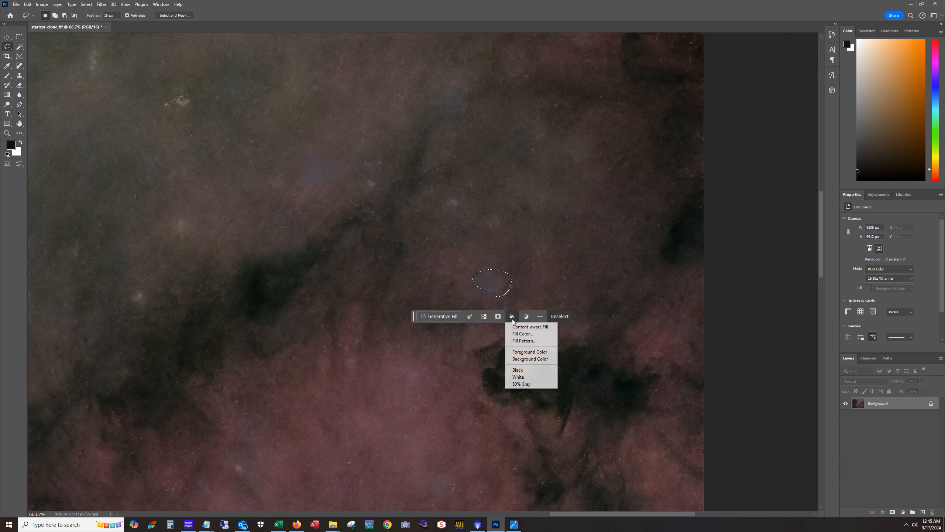
click(523, 334)
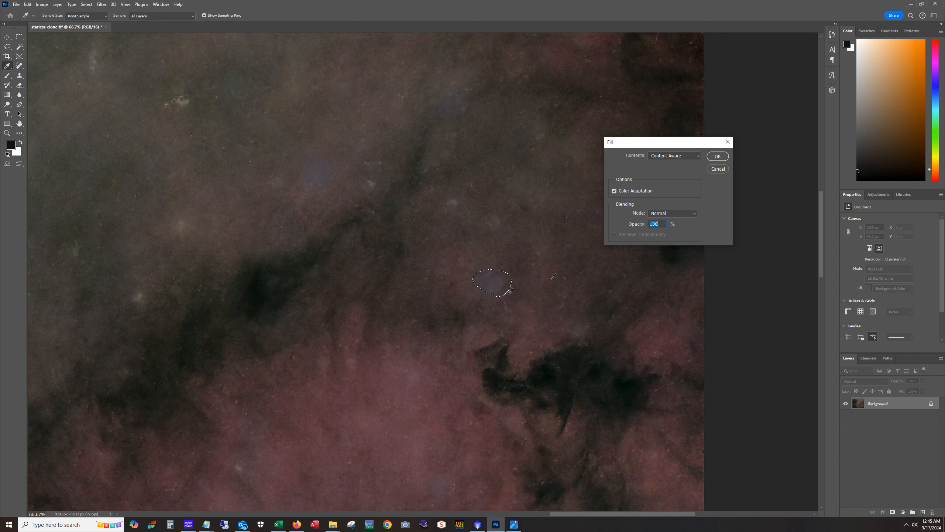
click(717, 154)
key(ctrl+d)
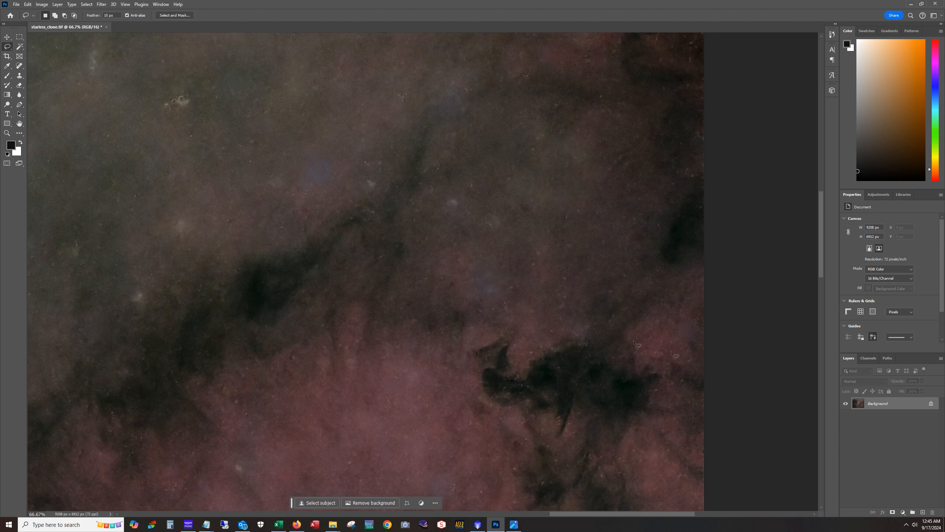
Step: Remove the blue halo just above the diagonal dark lane using a lasso selection and Content-Aware Fill, and clear the selection
scroll(821, 269, up, 3)
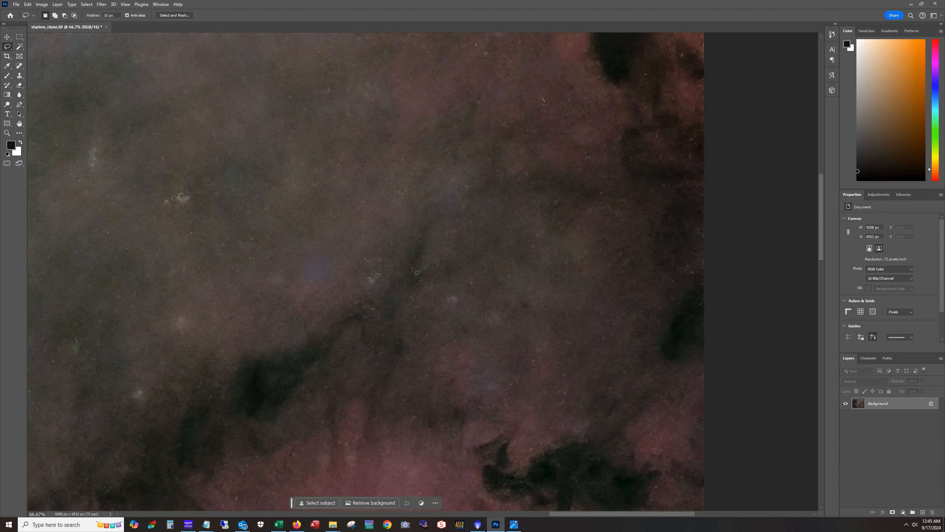
mouse_move(333, 289)
mouse_down()
mouse_move(338, 246)
mouse_move(309, 243)
mouse_move(299, 276)
mouse_move(332, 289)
mouse_up()
click(341, 308)
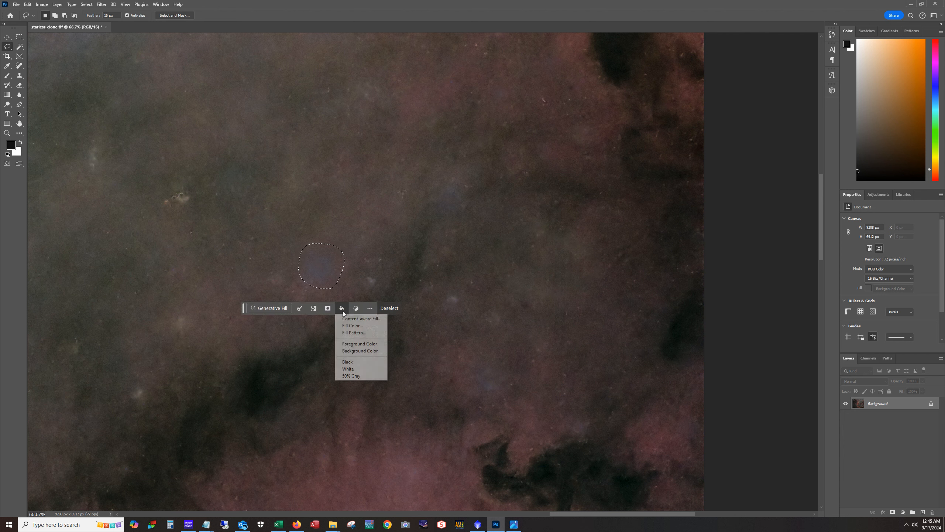
click(361, 318)
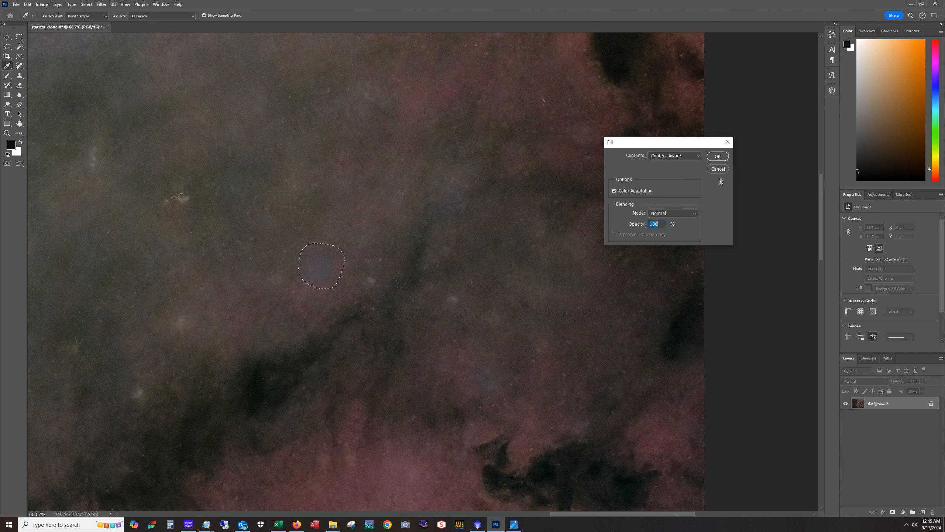
click(717, 157)
key(ctrl+d)
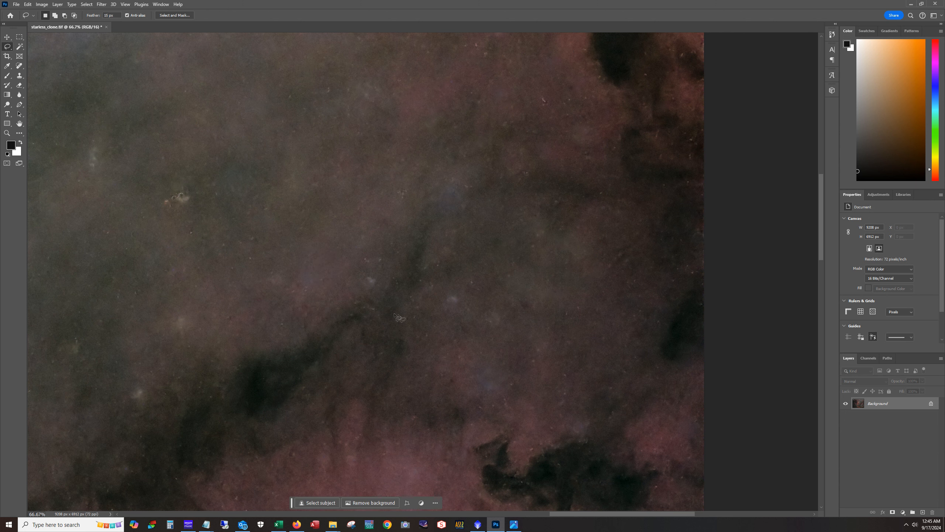
Step: Lasso the elongated bluish patch in the image's upper-right area, replace it with Content-Aware Fill, and deselect
drag(818, 243, 819, 167)
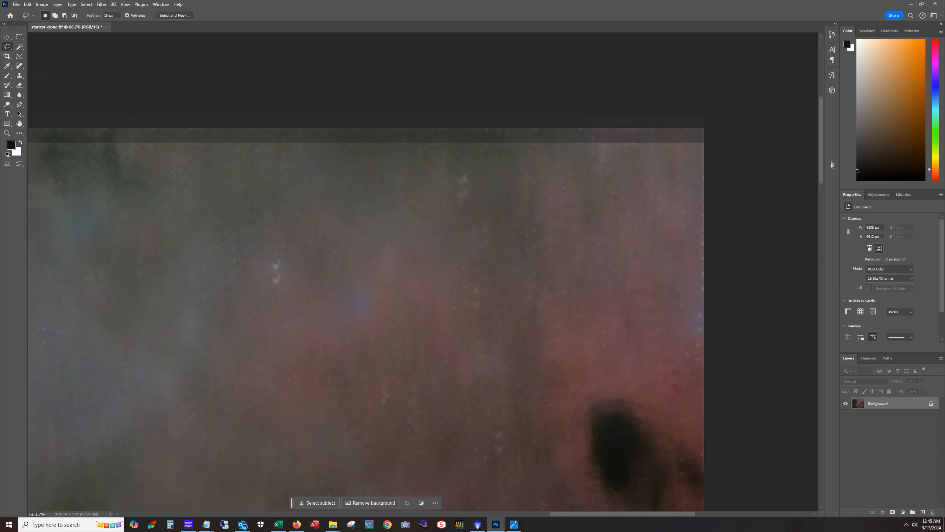
mouse_move(373, 325)
mouse_down()
mouse_move(370, 297)
mouse_move(350, 292)
mouse_move(323, 310)
mouse_move(283, 310)
mouse_move(299, 340)
mouse_move(374, 326)
mouse_up()
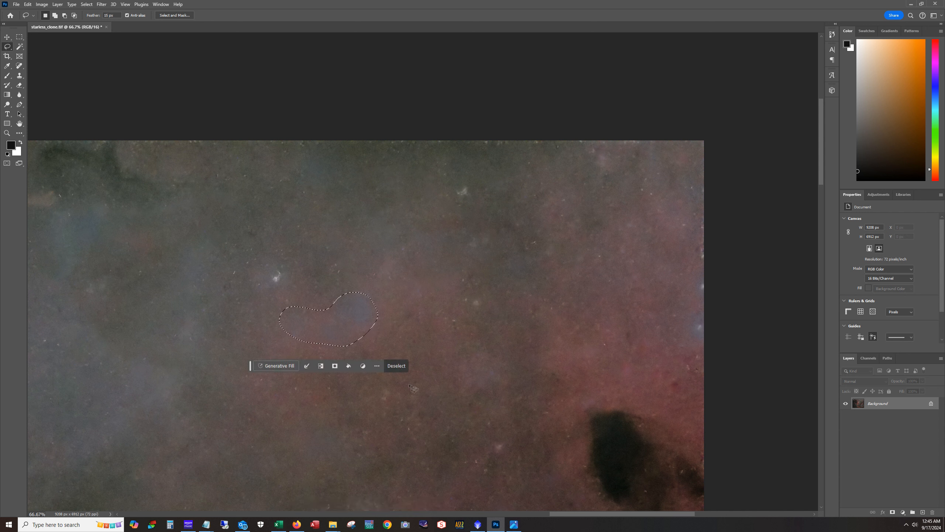
click(348, 366)
click(367, 376)
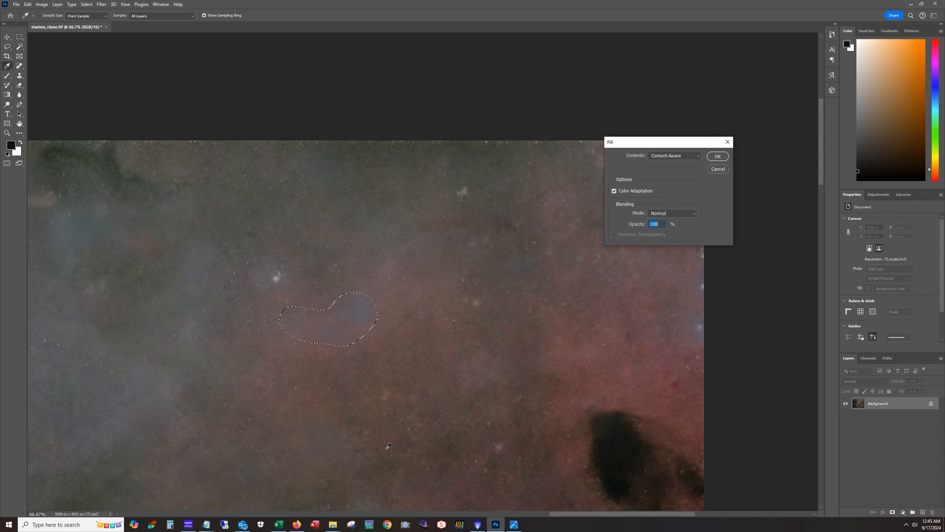
click(717, 159)
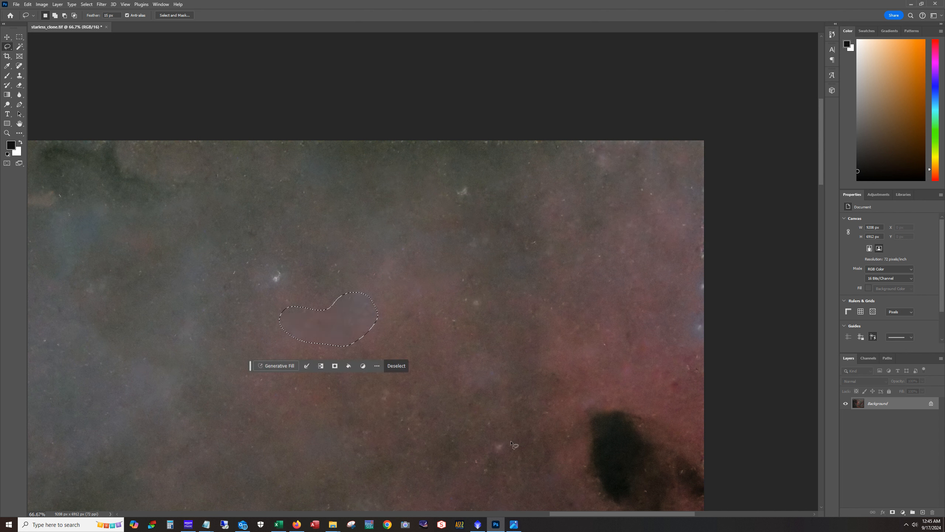
click(400, 369)
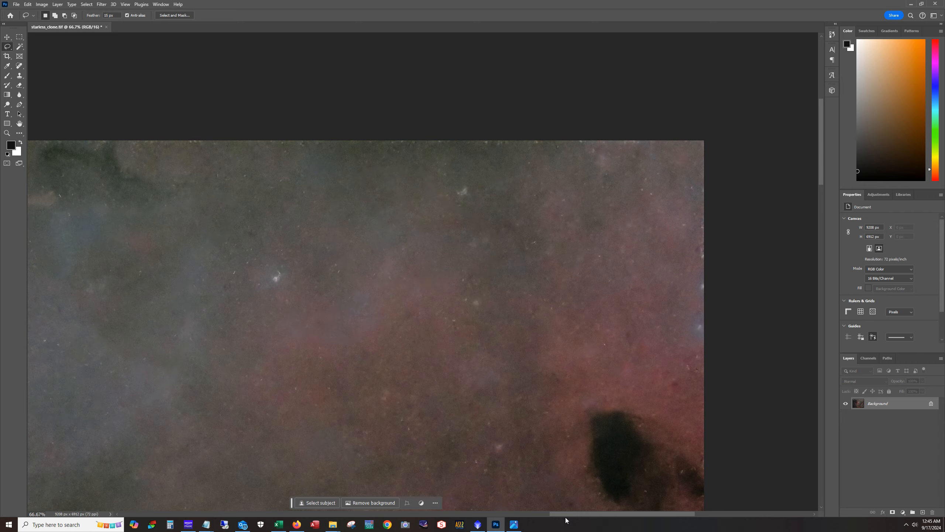
drag(566, 513, 390, 504)
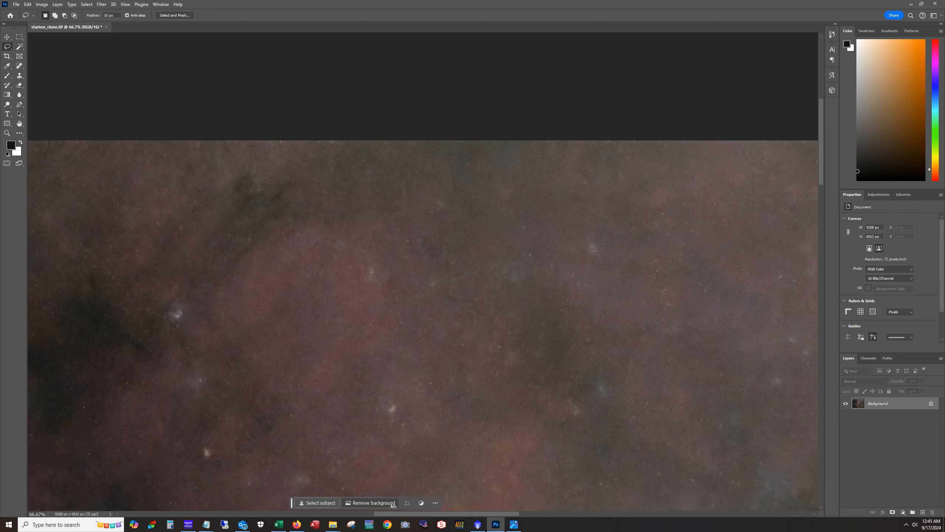
Step: Lasso the small bluish-grey halo near the centre of the visible area, replace it with Content-Aware Fill, and deselect
mouse_move(521, 287)
mouse_down()
mouse_move(530, 285)
mouse_move(513, 258)
mouse_move(505, 280)
mouse_move(522, 286)
mouse_up()
click(533, 305)
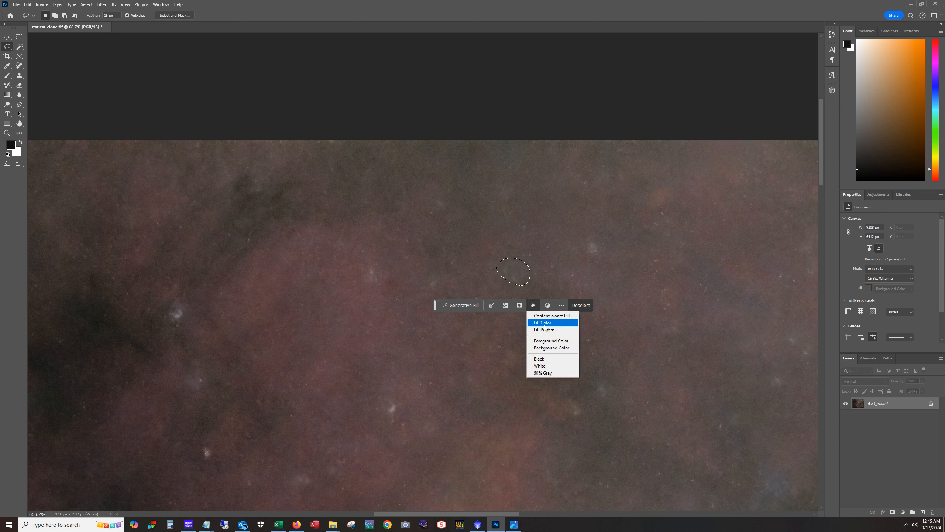
click(547, 312)
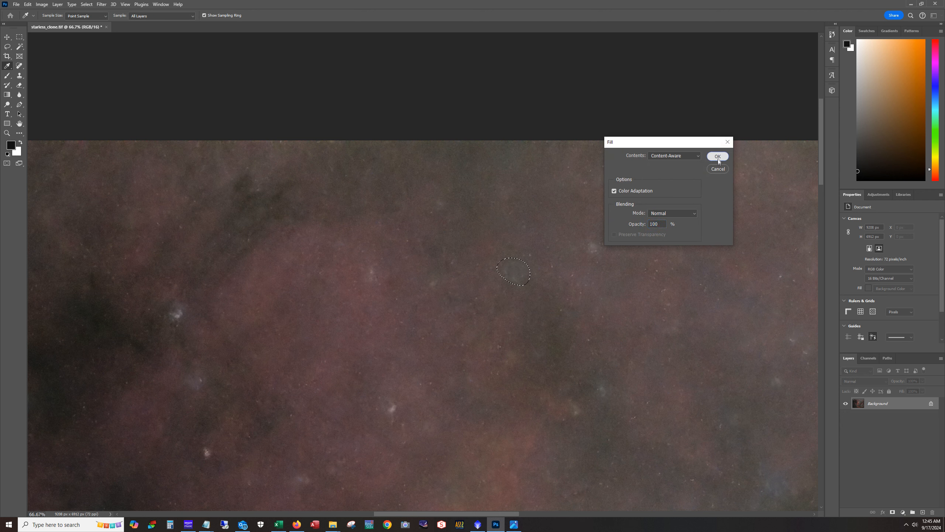
click(717, 156)
click(580, 306)
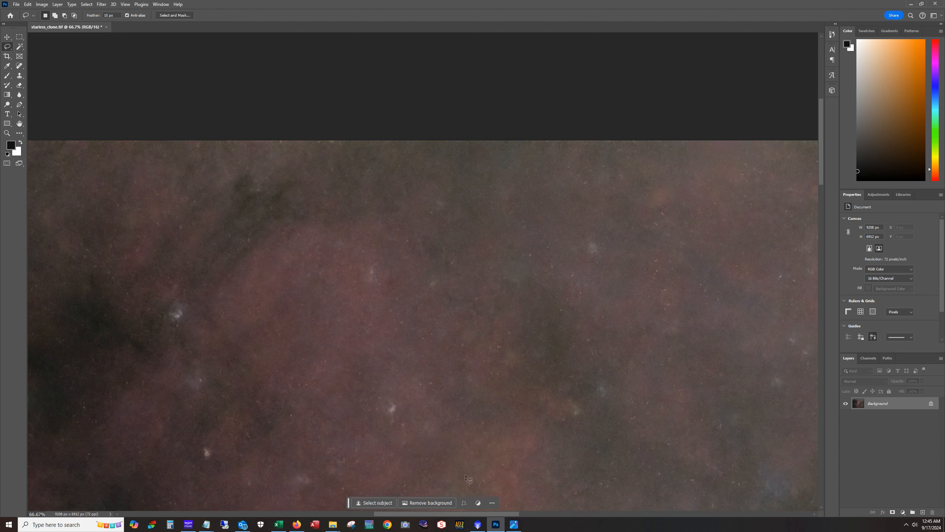
Step: Examine the dark lower-left regions, the central trunk and the area around the trunk's head for remaining star halos
drag(484, 514, 368, 516)
drag(823, 169, 821, 246)
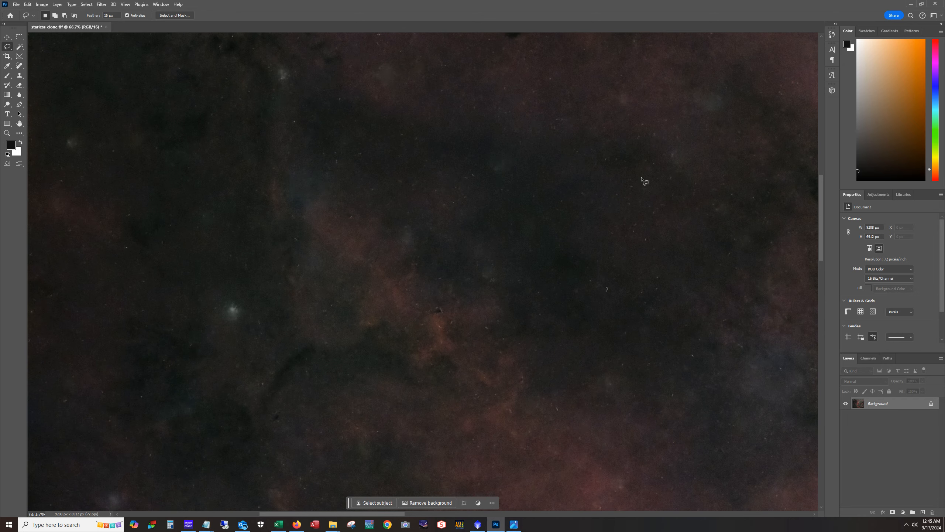
drag(821, 239, 813, 323)
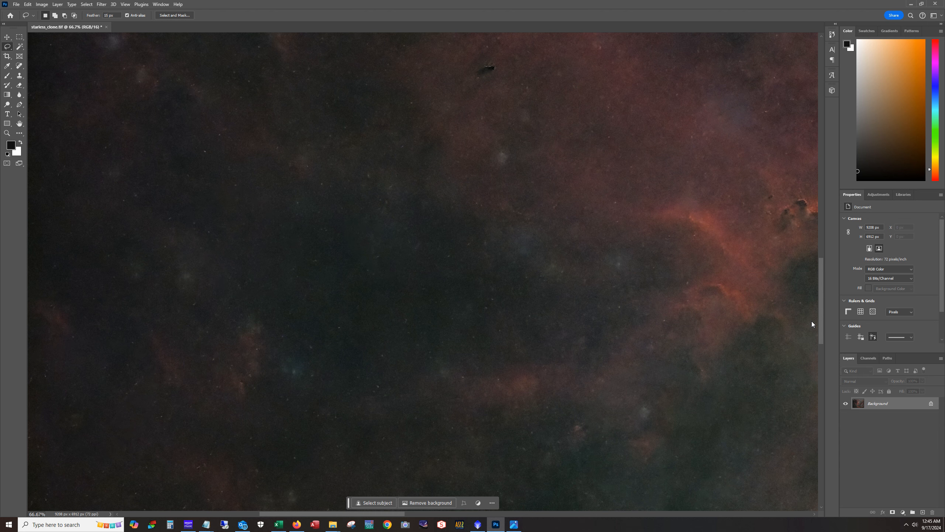
drag(812, 321, 812, 296)
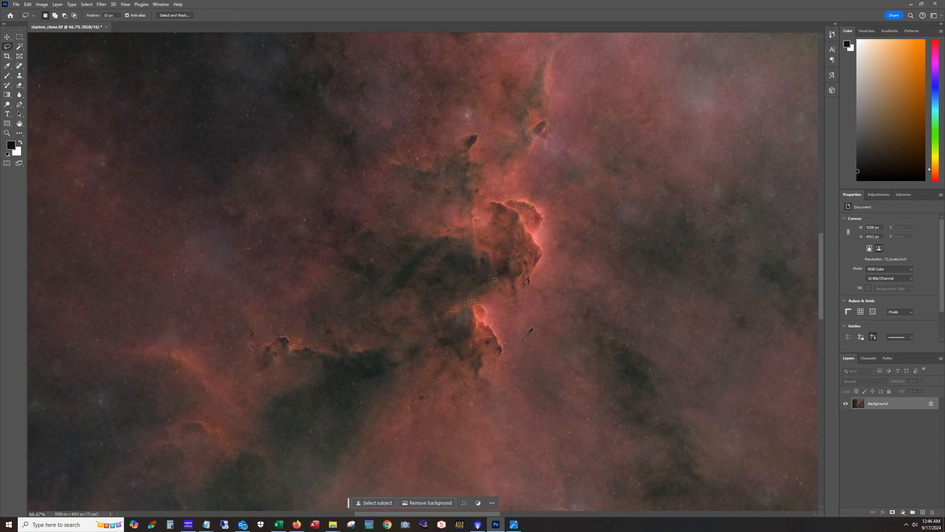
drag(384, 515, 321, 517)
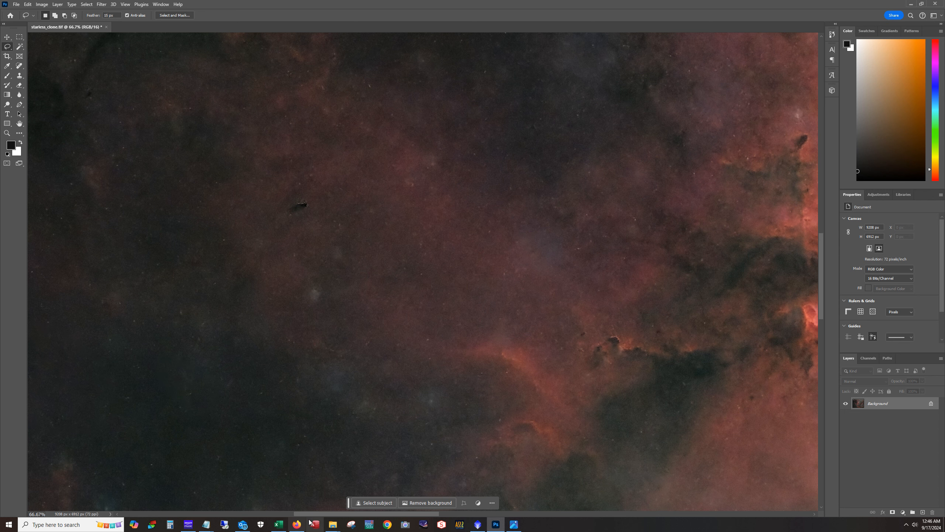
drag(316, 514, 404, 514)
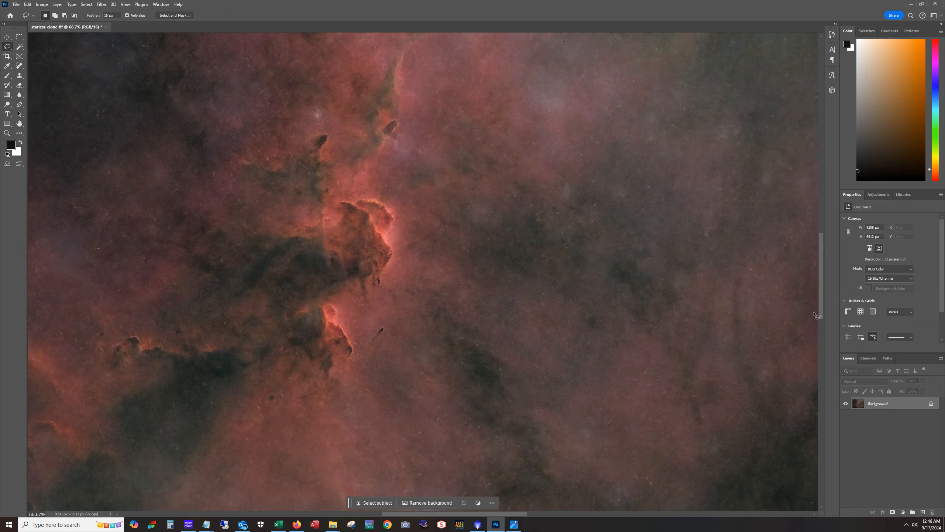
drag(821, 311, 838, 200)
drag(513, 515, 614, 523)
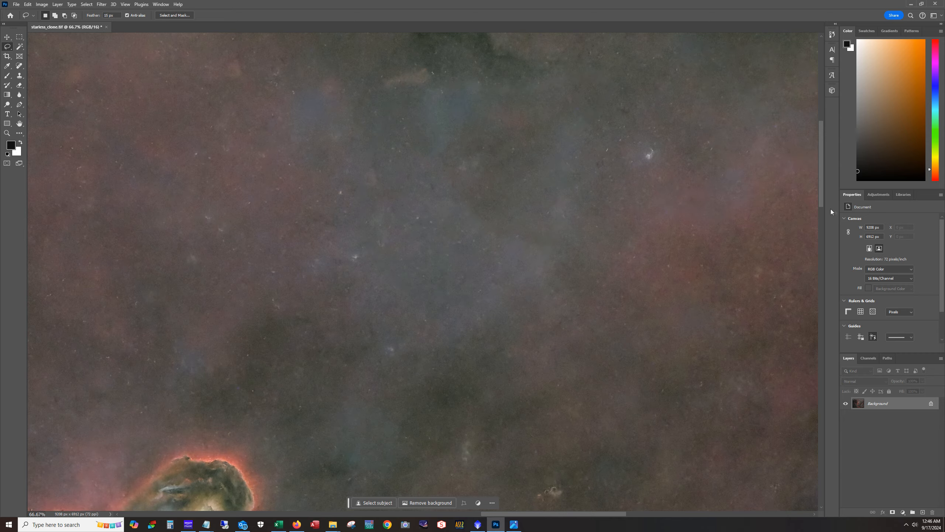
drag(822, 204, 824, 263)
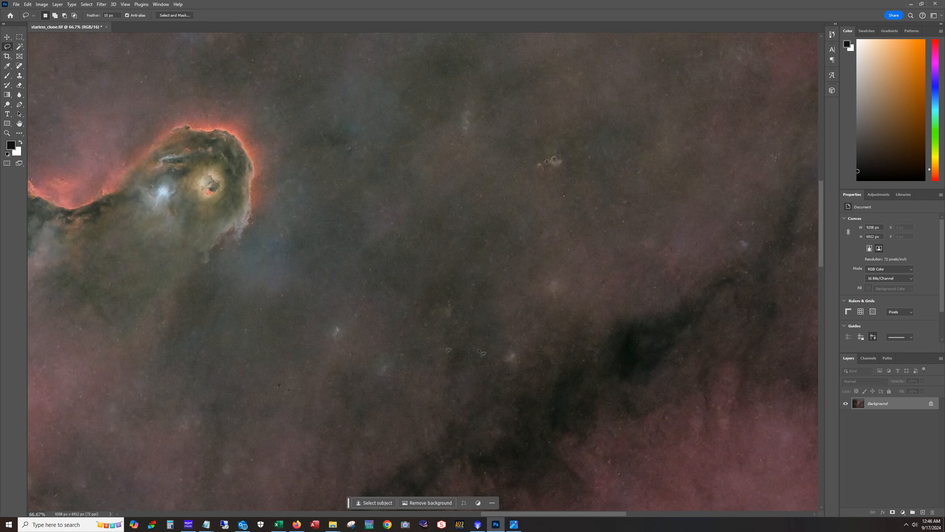
Step: Check the image's left edge and lower-left corner for leftover halos, dismiss the stray selection warning, and review the whole picture
drag(552, 514, 307, 507)
drag(818, 259, 817, 305)
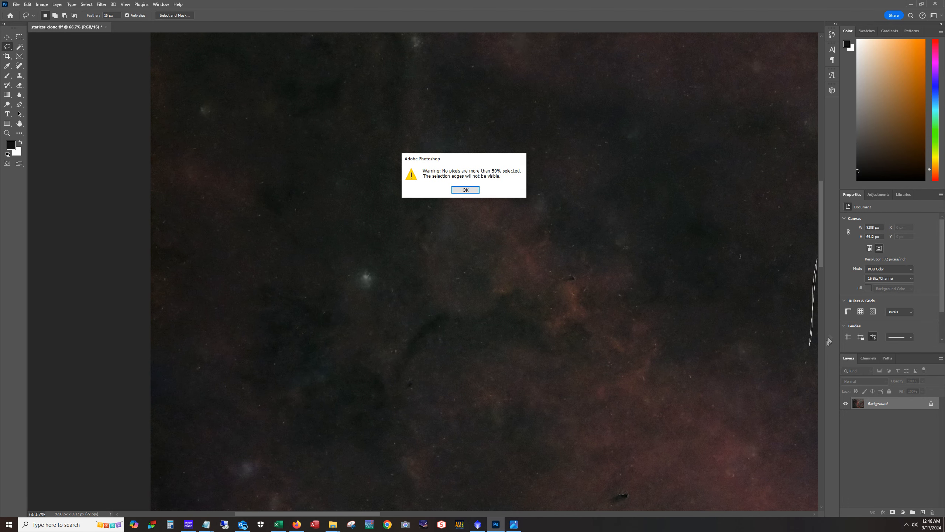
click(466, 189)
scroll(820, 277, down, 1)
drag(821, 275, 818, 373)
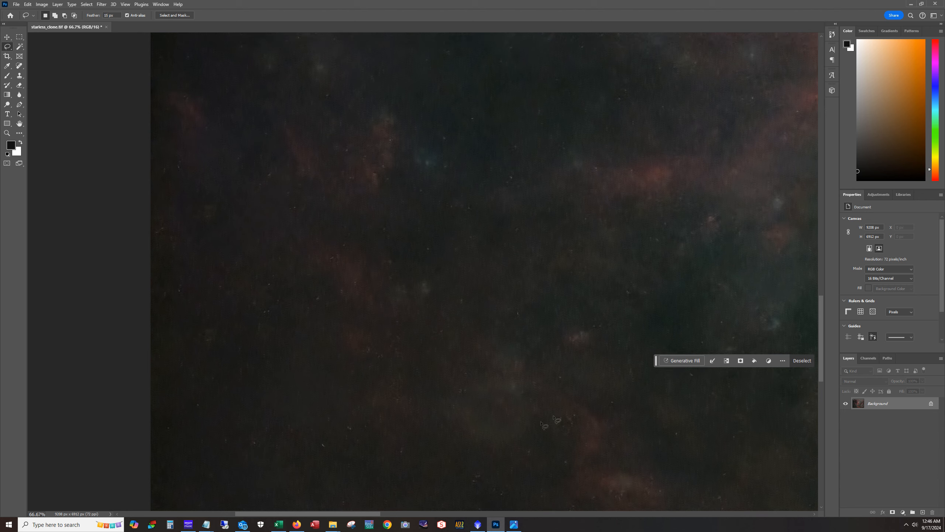
scroll(477, 293, down, 5)
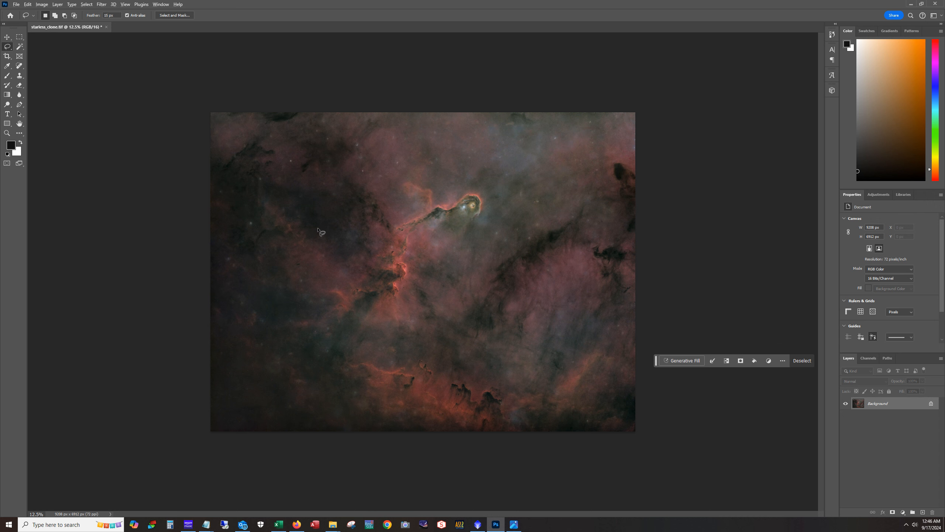
Step: Switch to PixInsight, restore the starless_ps image, toggle its mask display on and off, and enlarge the image window
key(alt+Tab)
click(635, 77)
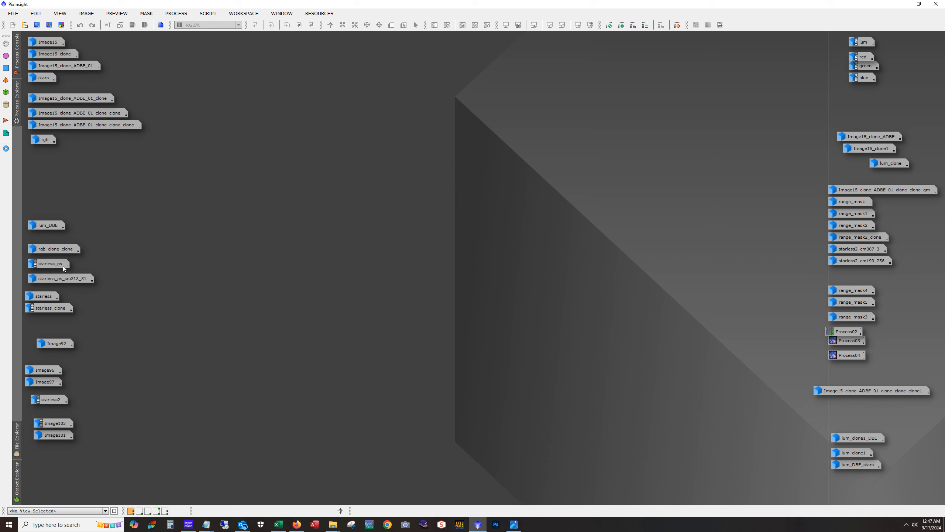
double_click(62, 266)
drag(351, 101, 360, 88)
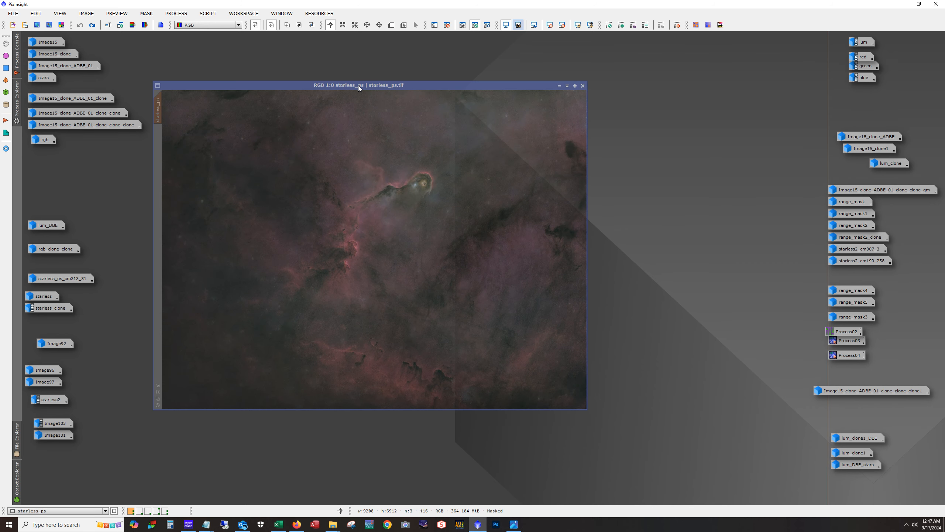
click(487, 25)
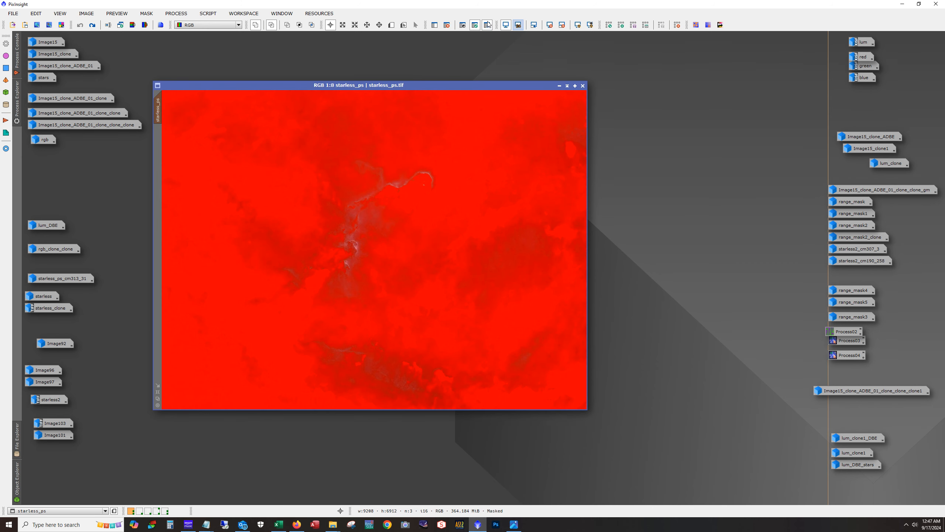
click(487, 25)
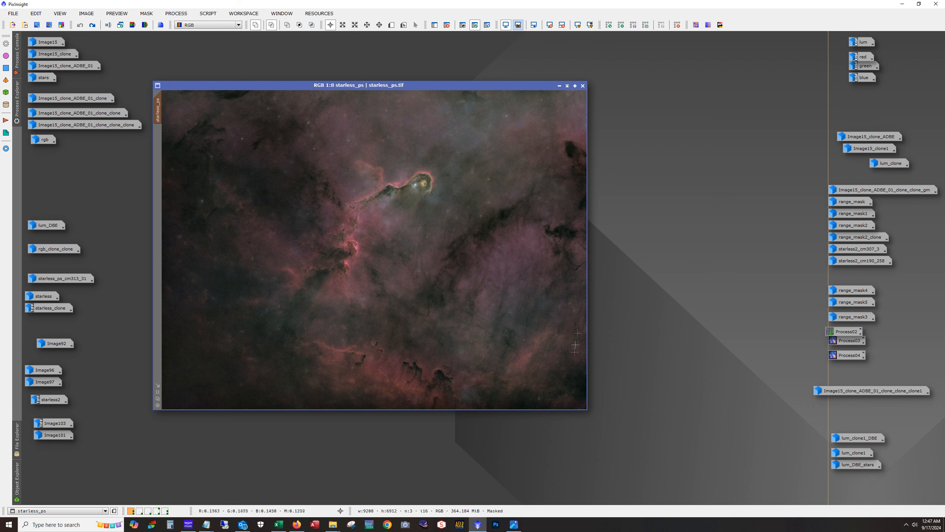
drag(586, 409, 687, 467)
scroll(617, 298, up, 1)
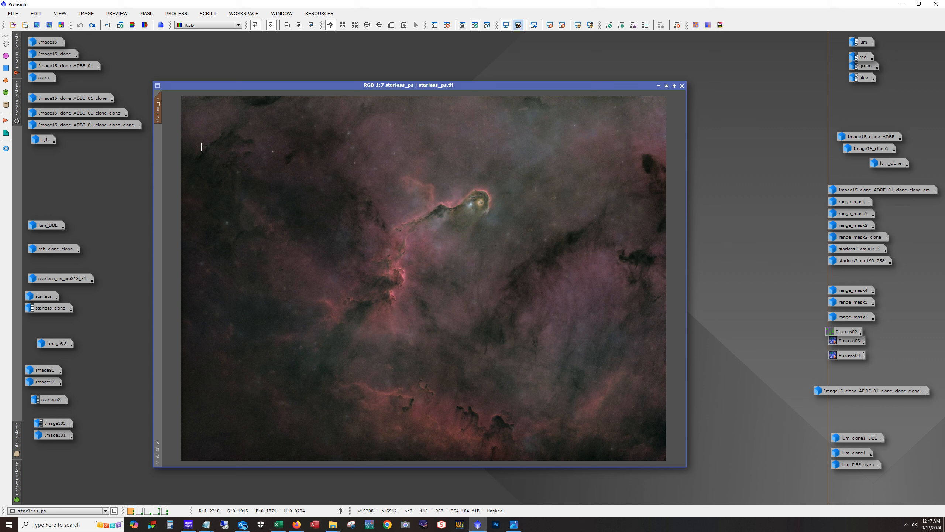
Step: Redo the processing steps on starless_ps one by one and examine the trunk in close-up and full view
click(91, 25)
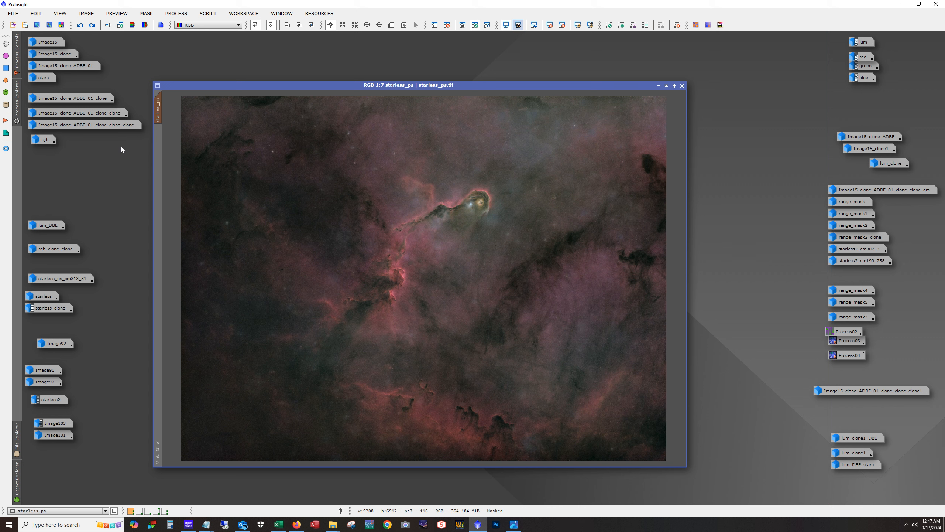
click(94, 29)
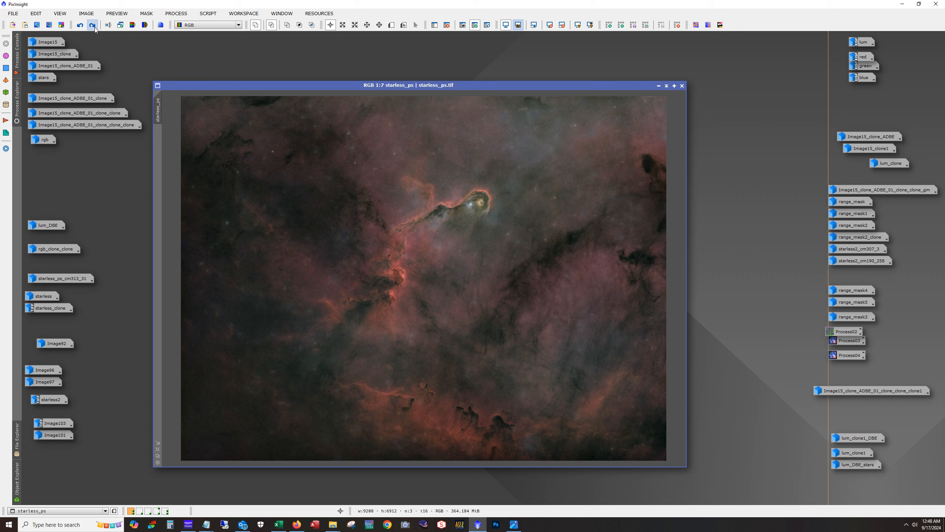
click(94, 27)
click(95, 29)
click(95, 27)
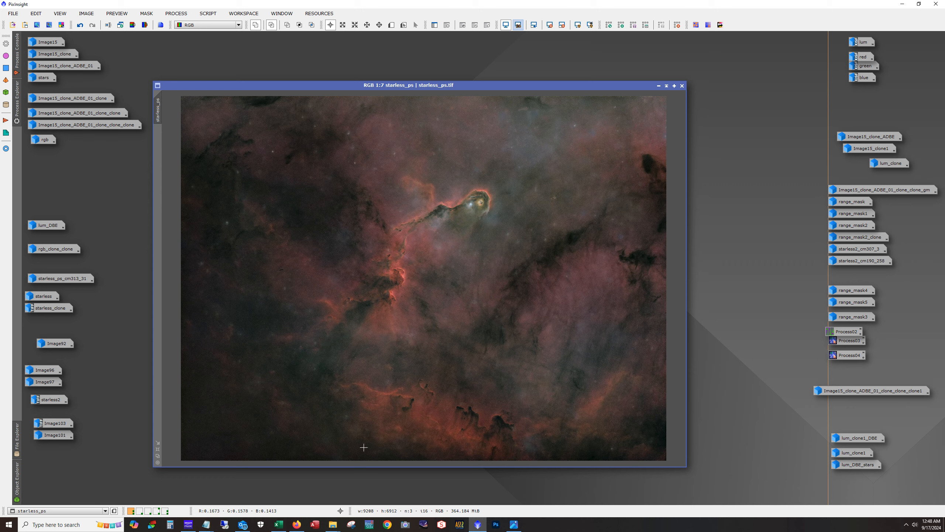
scroll(433, 172, up, 4)
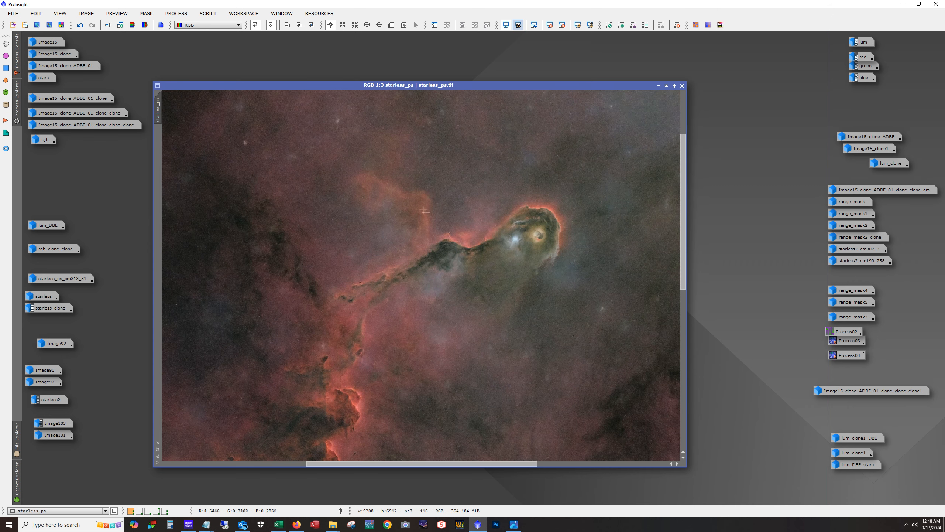
scroll(421, 243, down, 2)
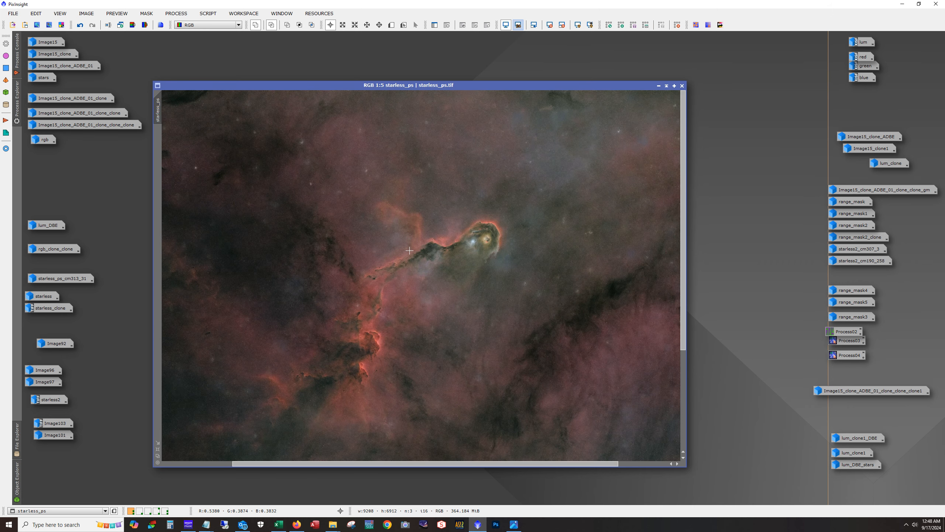
scroll(409, 250, down, 2)
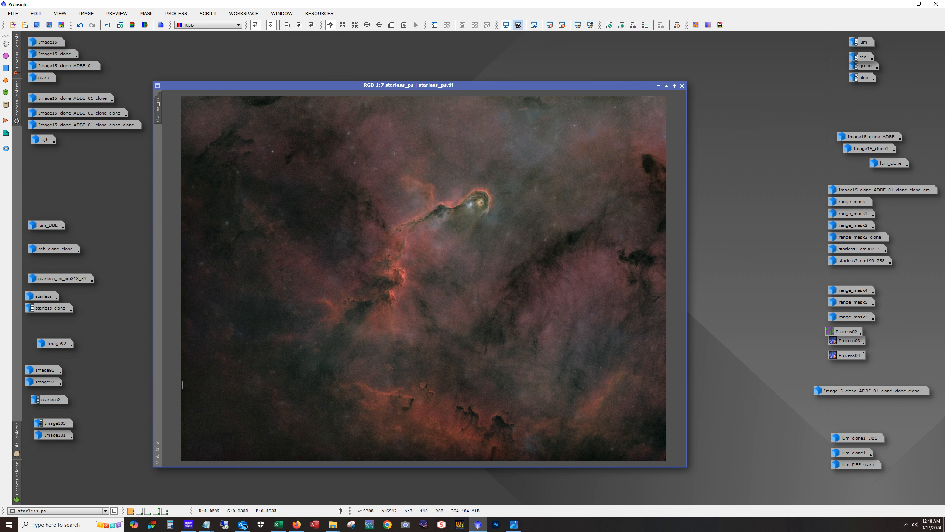
Step: Restore the Image92 view with stars, place it over the starless image, and examine the stars around the trunk
double_click(55, 344)
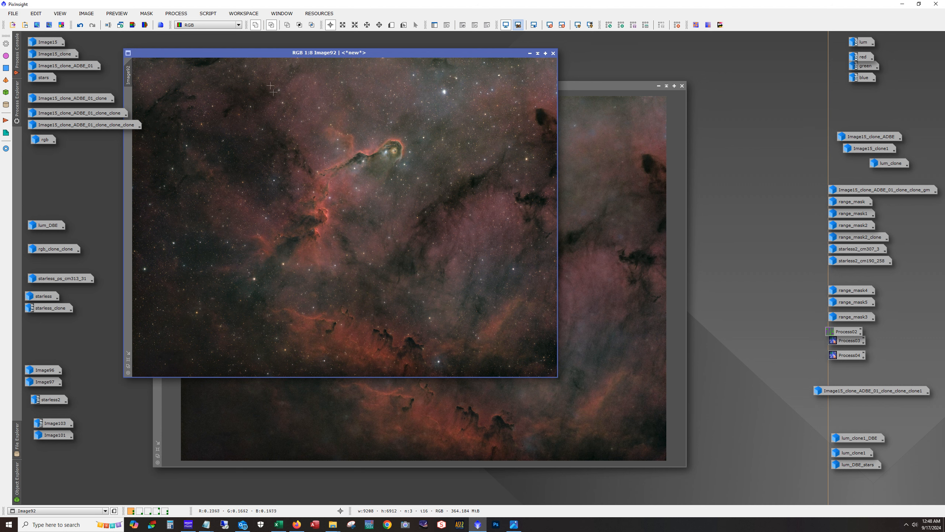
drag(244, 52, 266, 52)
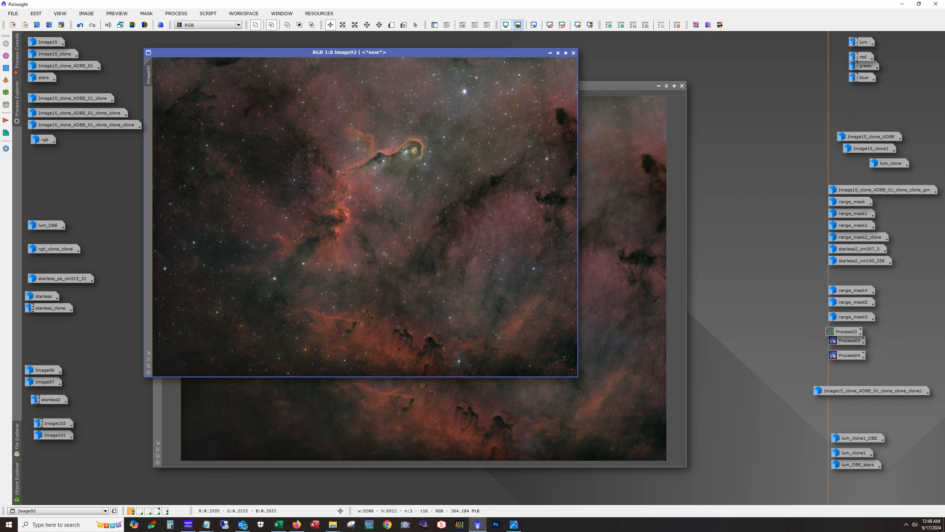
scroll(437, 166, up, 2)
scroll(437, 166, up, 6)
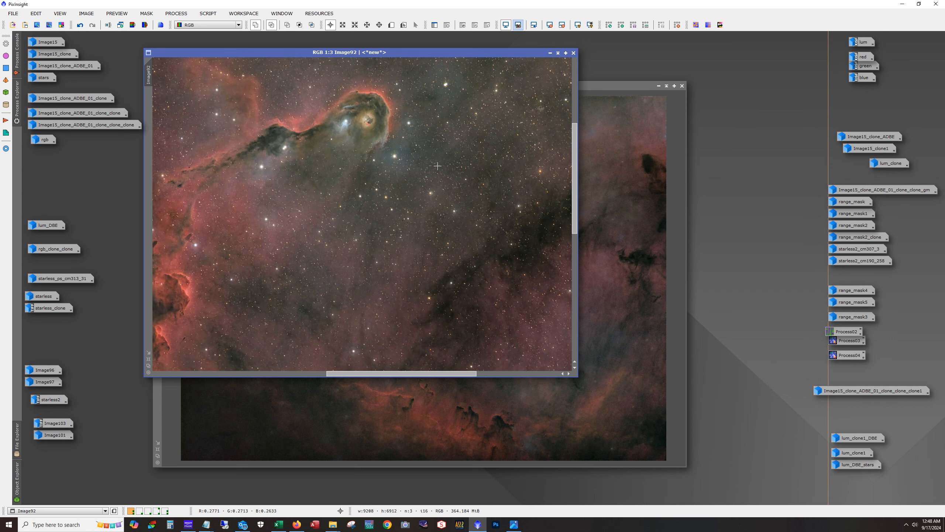
scroll(433, 173, down, 9)
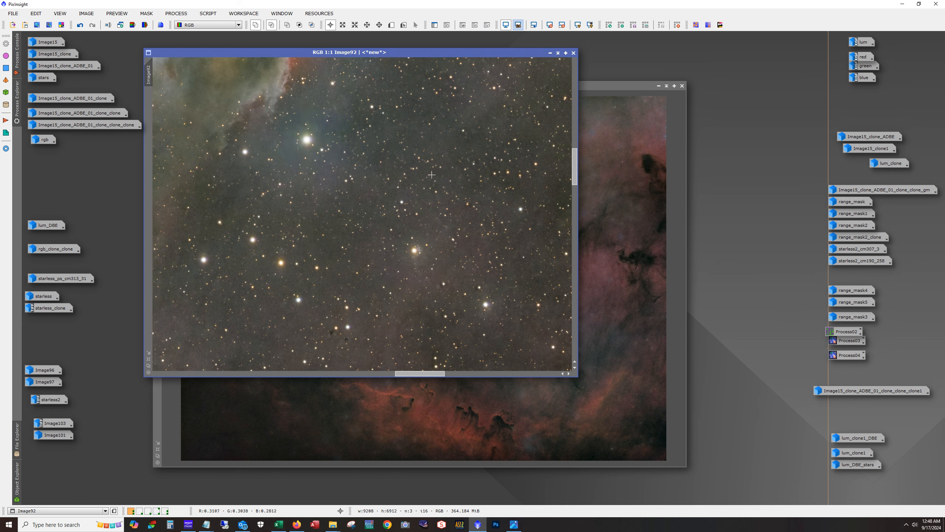
scroll(429, 176, up, 1)
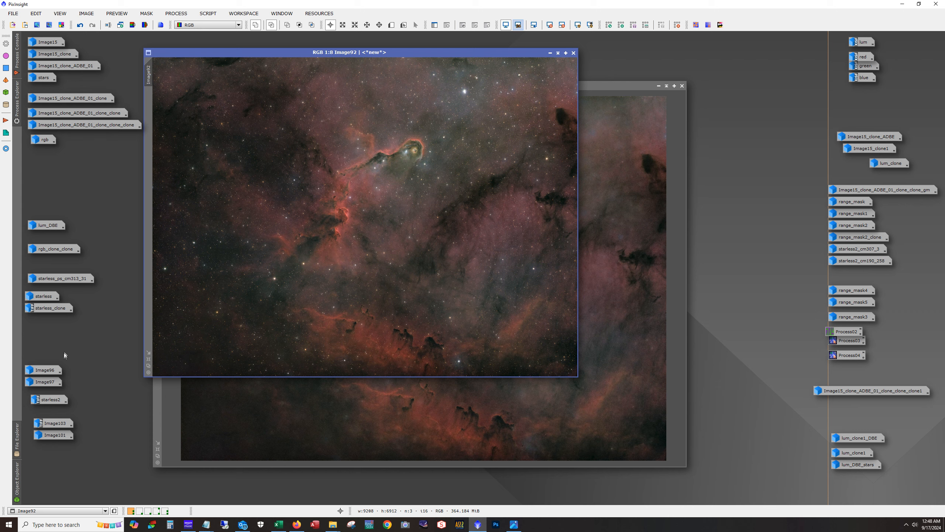
Step: Restore Image96, Image97 and starless2 to compare the versions, and move the starless2 window over the others
double_click(43, 370)
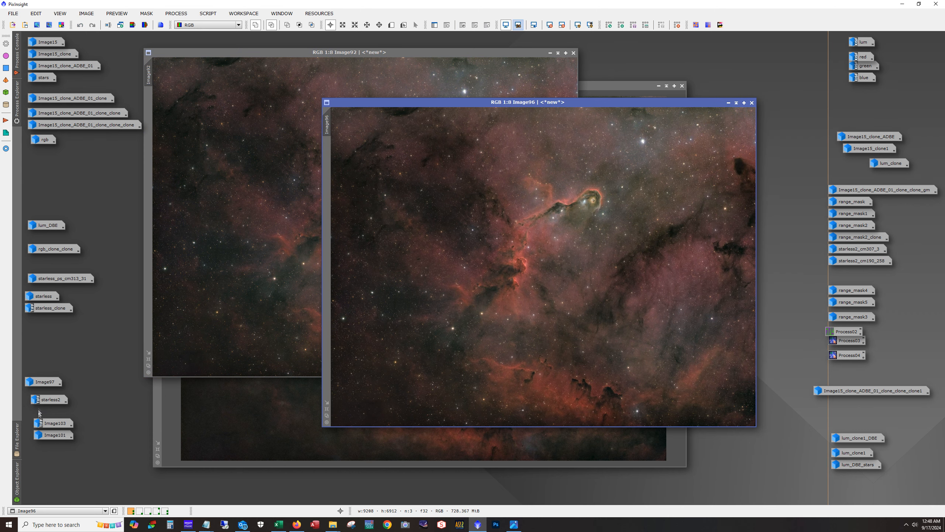
double_click(44, 382)
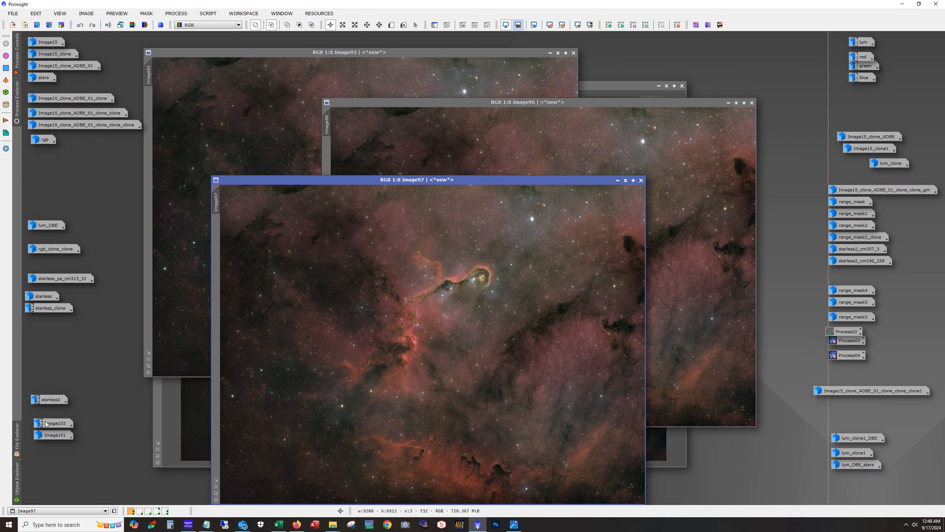
double_click(49, 401)
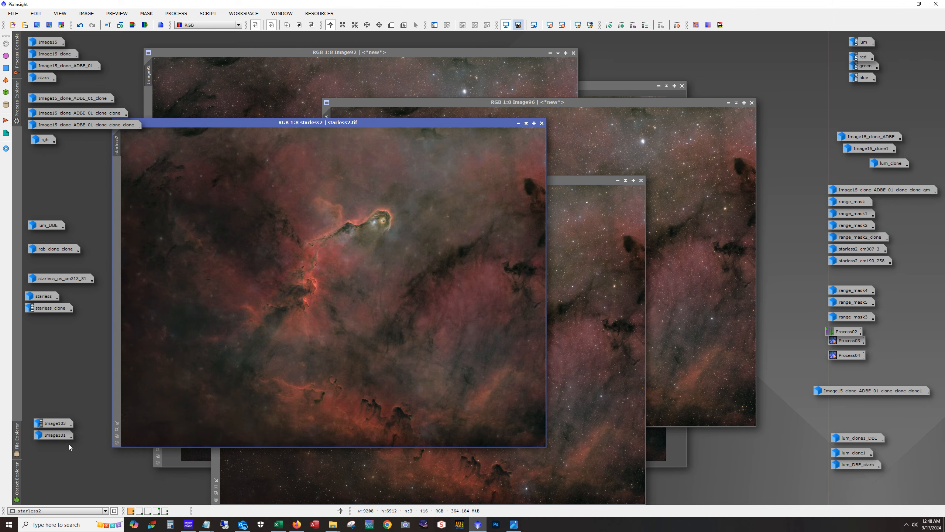
drag(271, 123, 324, 90)
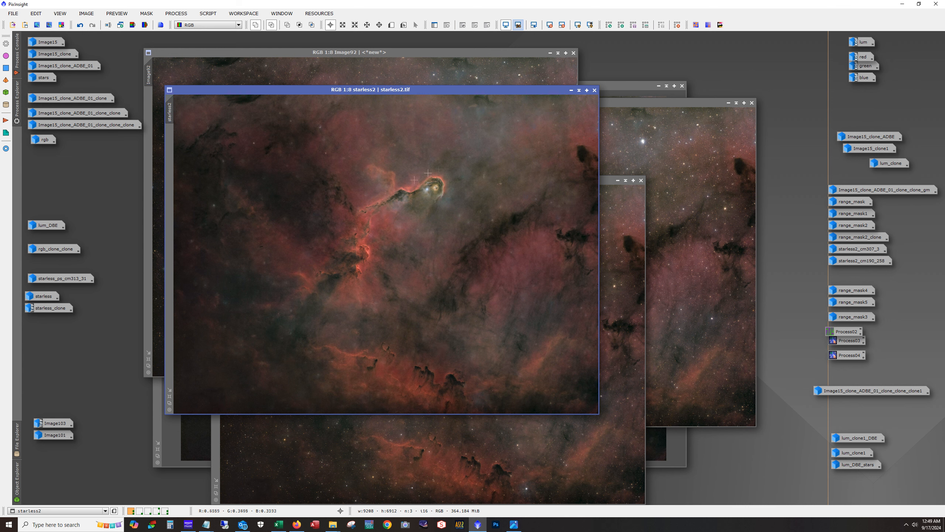
Step: Restore Image103, the ElephantTrunk_V1.tif version, for viewing
click(53, 427)
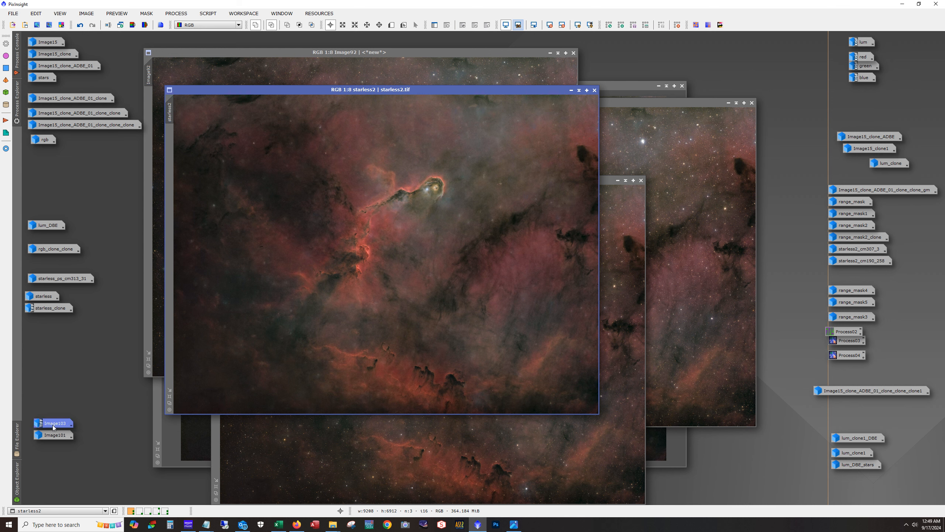
double_click(53, 425)
click(16, 480)
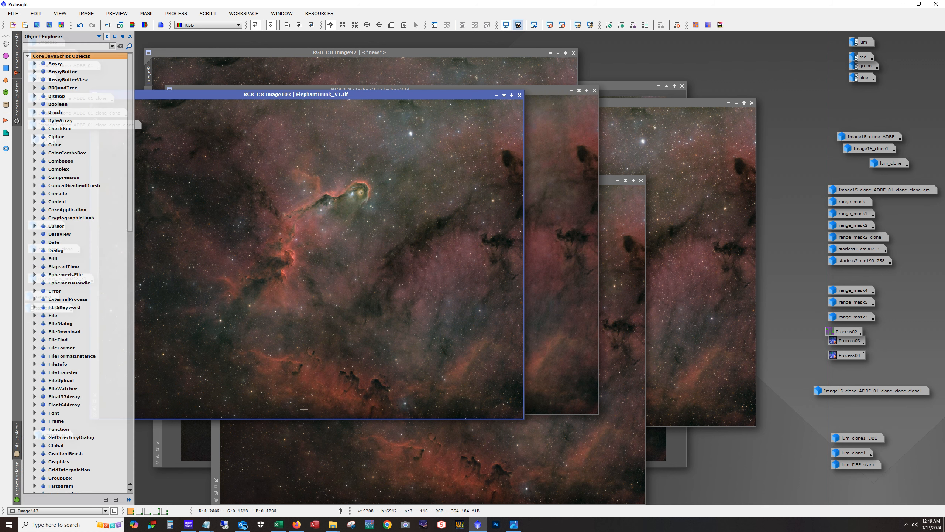
Step: Restore Image101 for a brief look, and minimize it together with Image103, starless2 and Image97
double_click(55, 435)
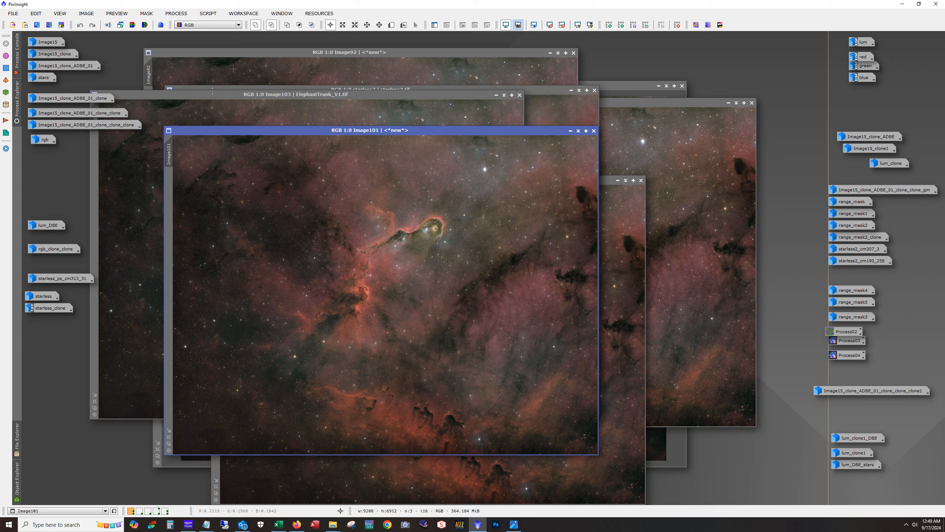
click(570, 131)
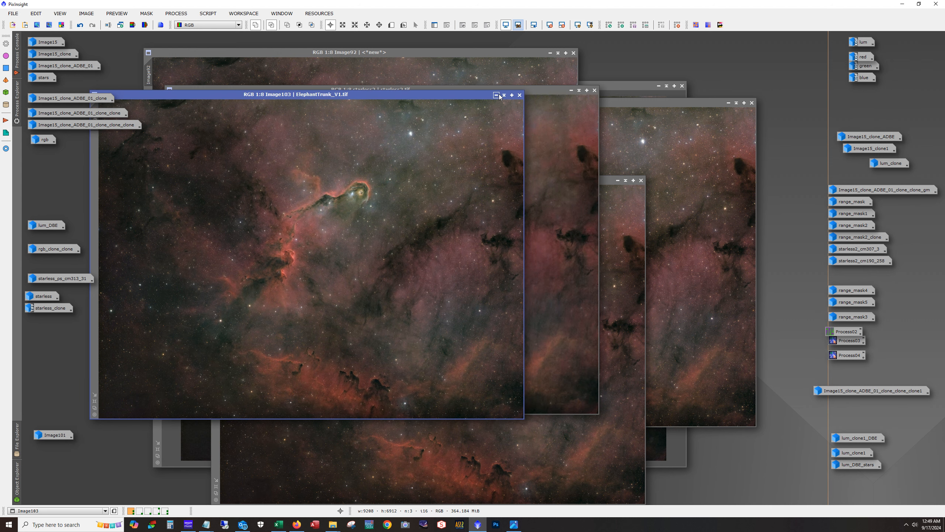
click(496, 95)
click(571, 90)
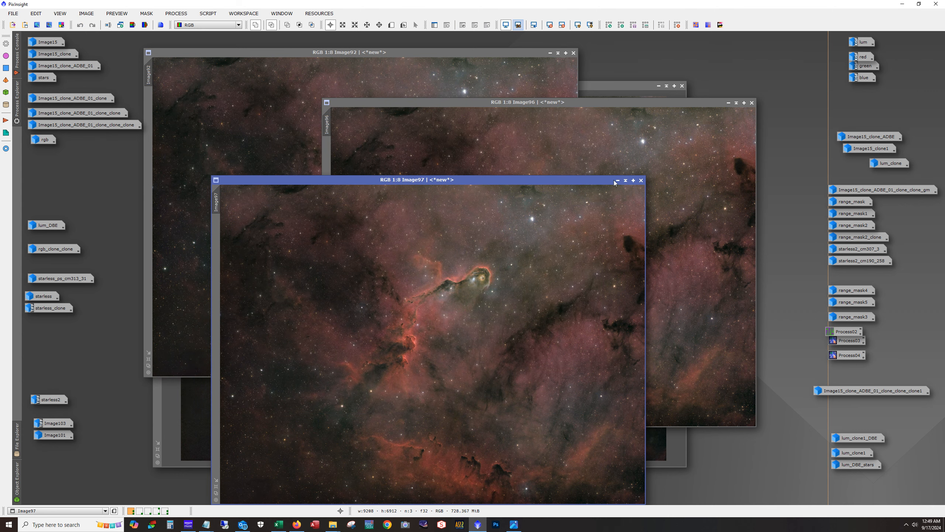
click(618, 181)
click(540, 82)
click(654, 229)
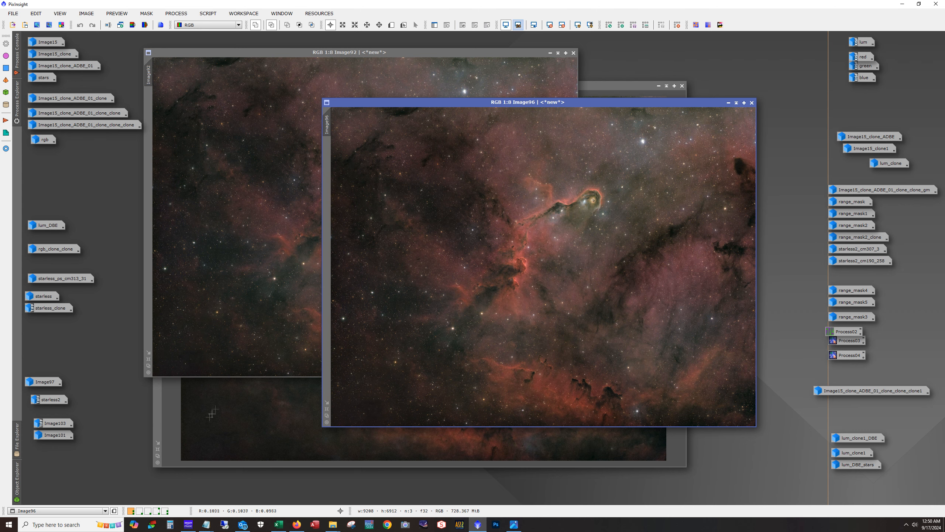
Step: Switch to the second workspace and examine ElephantTrunk_V1 in close-up and full view beside ElephantTrunk_V3
click(139, 511)
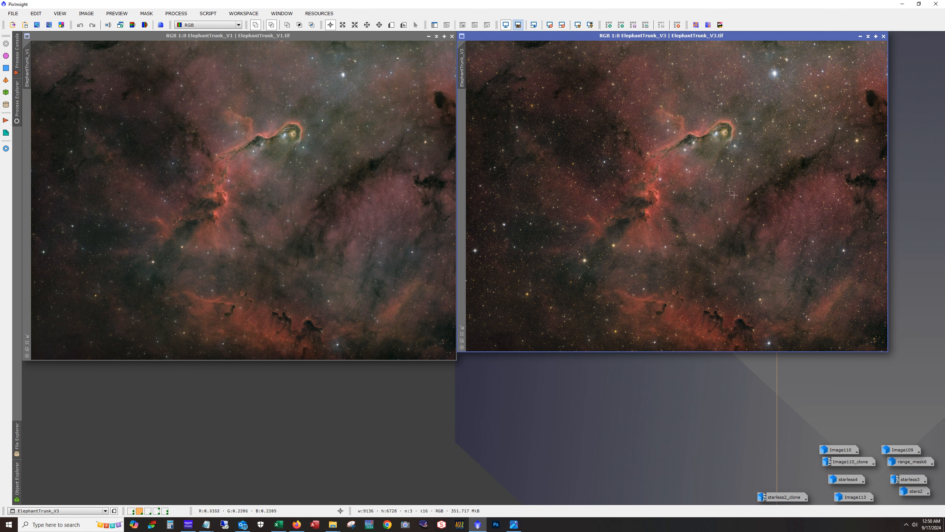
drag(592, 38, 595, 46)
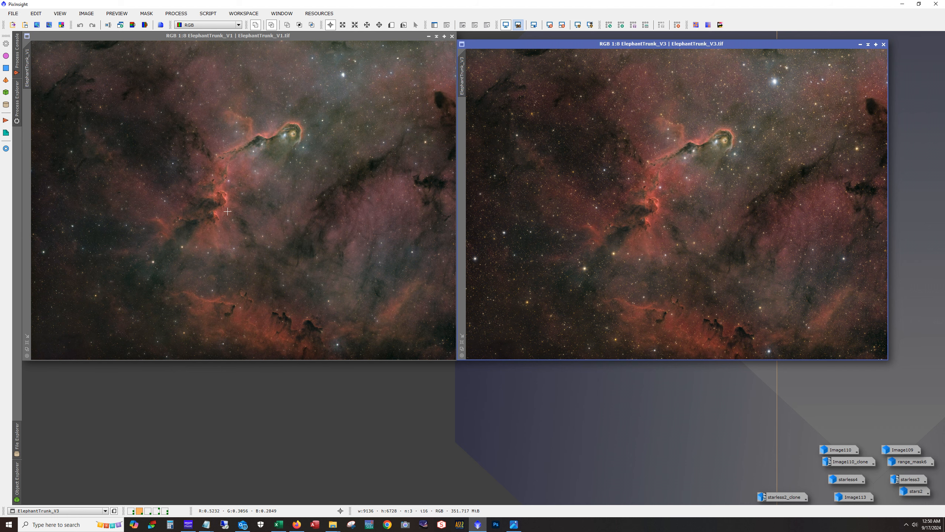
scroll(218, 244, up, 6)
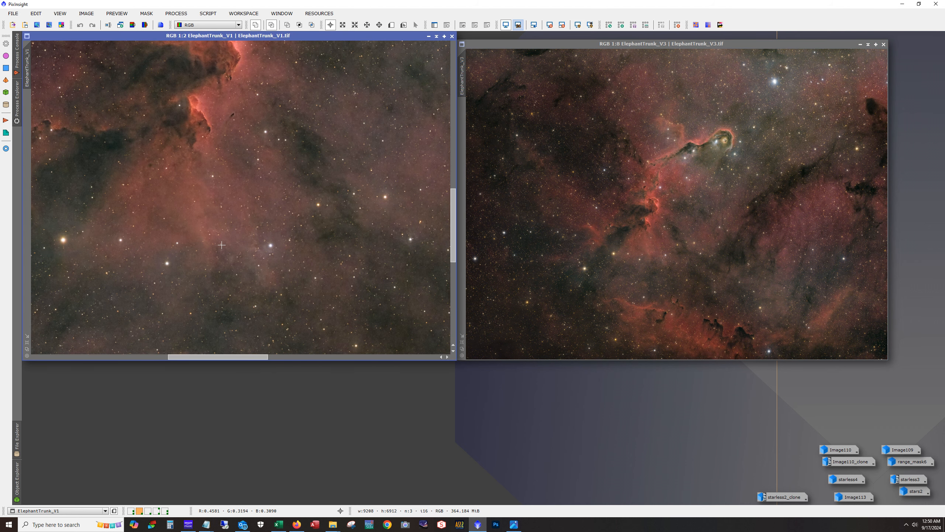
scroll(235, 250, down, 6)
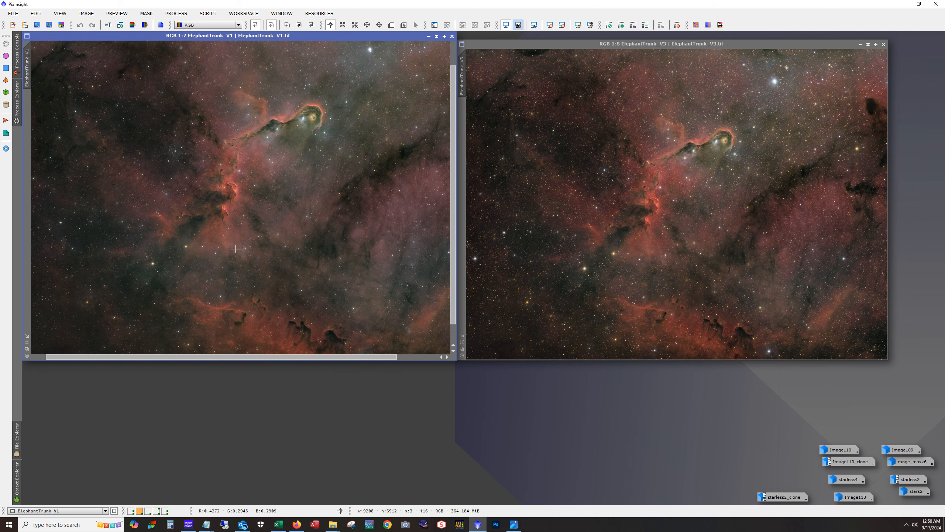
Step: Examine the star field of ElephantTrunk_V3 at 1:1, return it to full view, and realign its window beside ElephantTrunk_V1
click(690, 218)
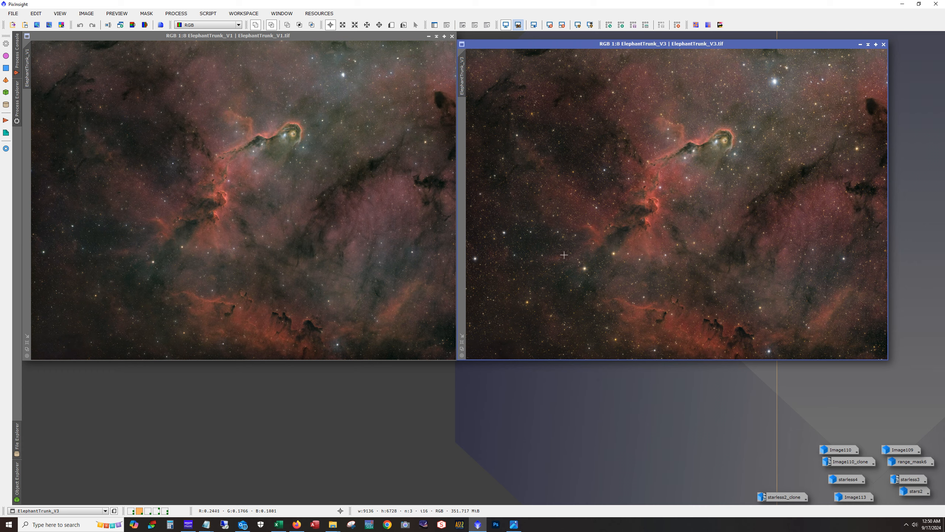
scroll(564, 255, up, 1)
scroll(577, 257, up, 6)
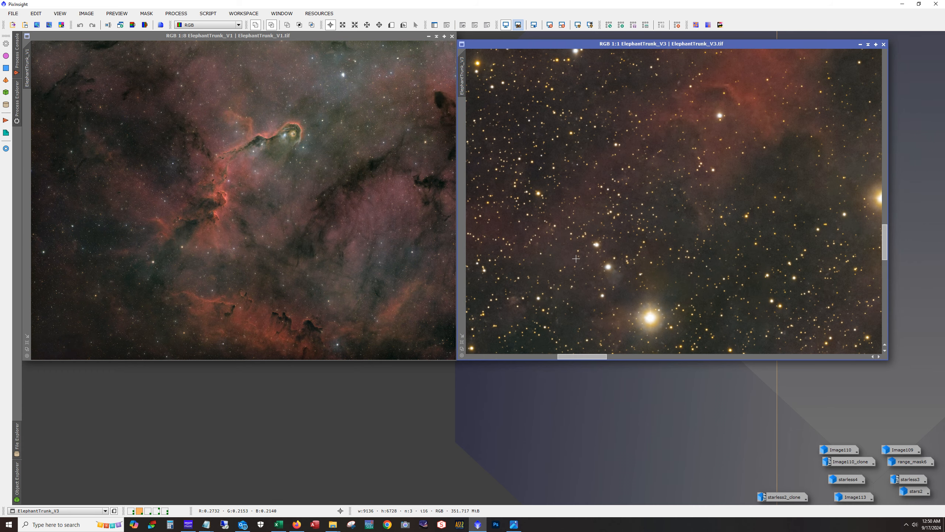
drag(584, 357, 536, 360)
scroll(706, 307, down, 7)
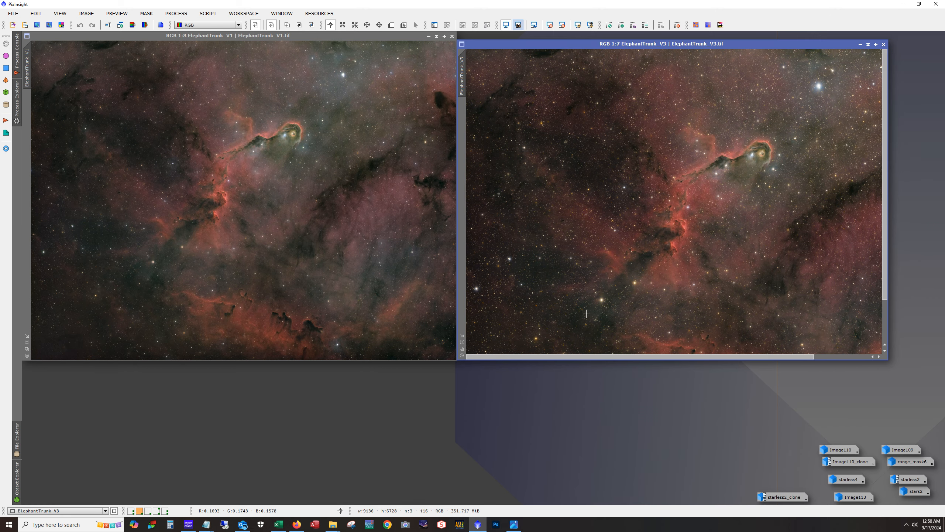
drag(508, 44, 508, 35)
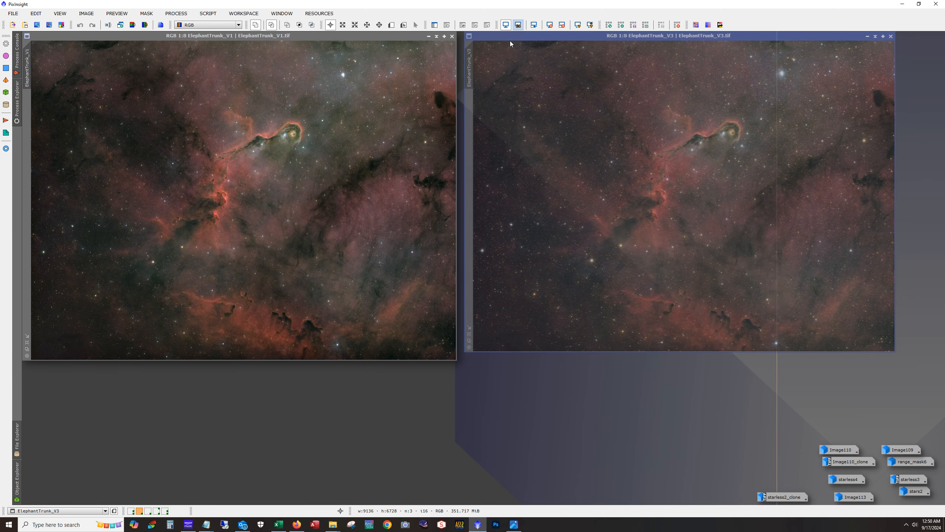
Step: Inspect the dark lower-left corner of ElephantTrunk_V1 at 1:1 and 2:1, and return to the full view
scroll(417, 263, up, 7)
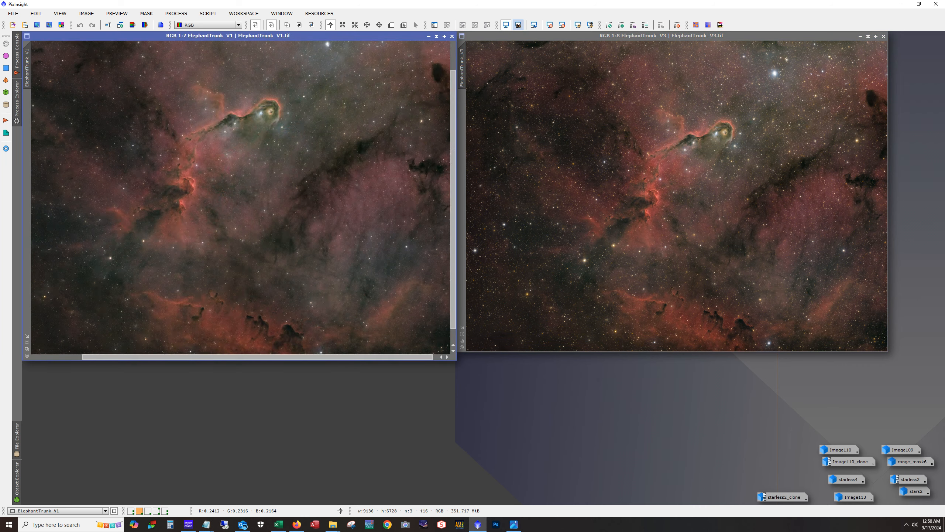
drag(453, 243, 453, 323)
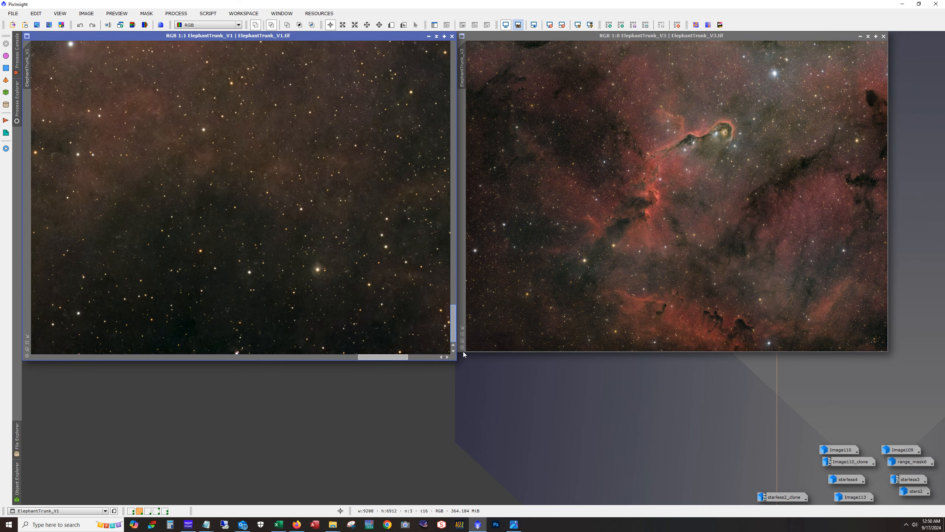
drag(395, 360, 63, 369)
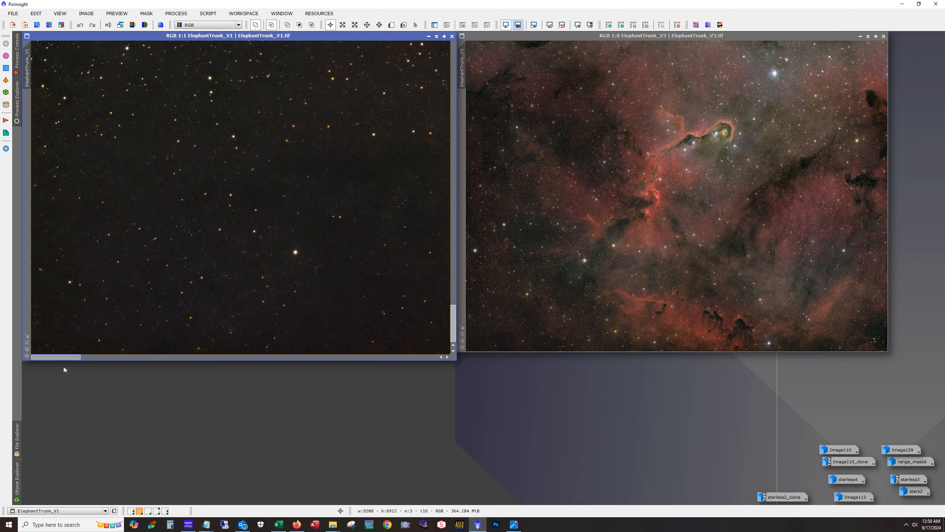
scroll(130, 333, up, 1)
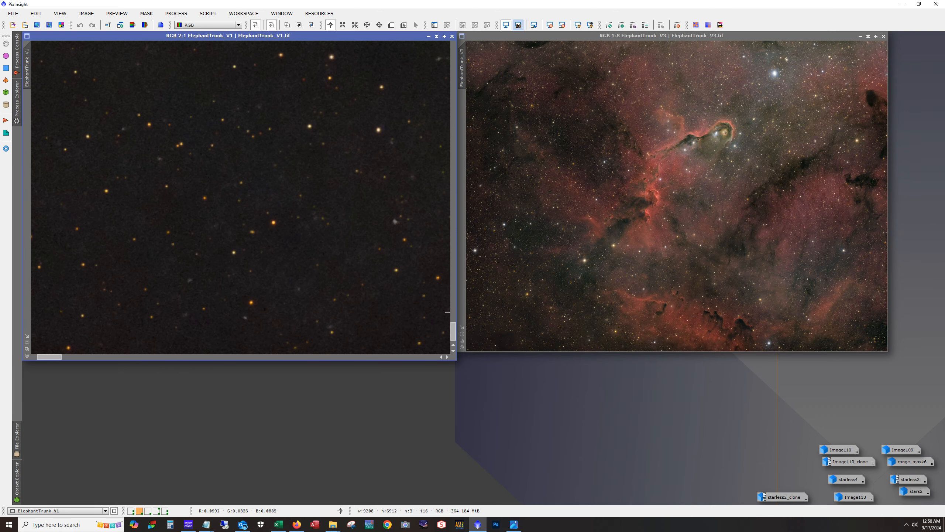
drag(453, 330, 454, 339)
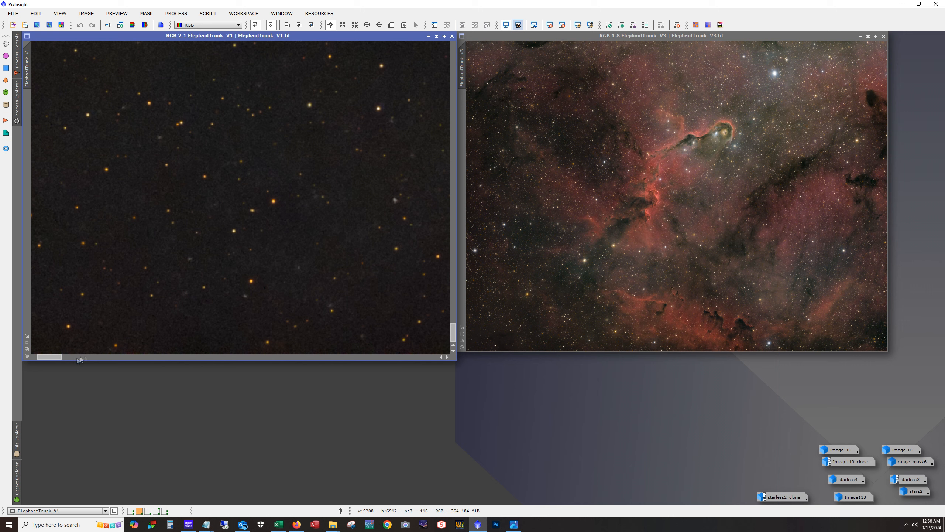
drag(50, 357, 41, 358)
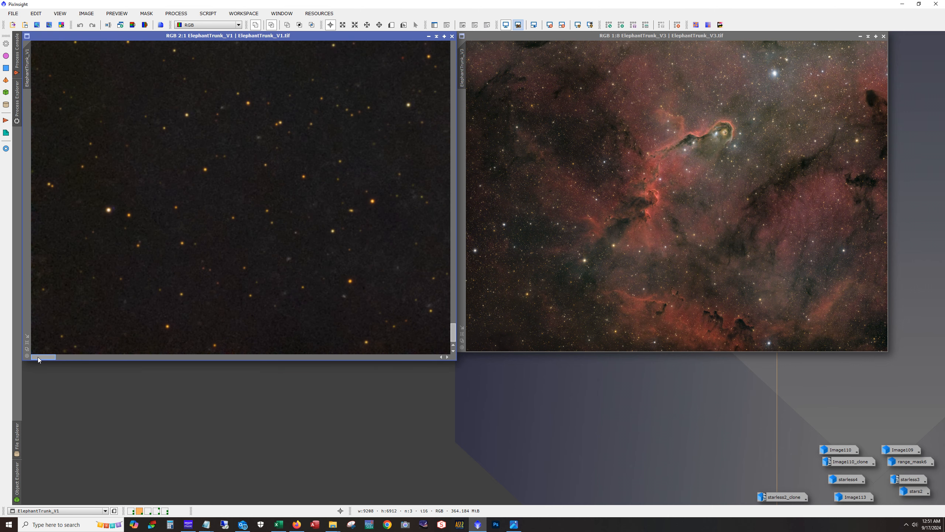
scroll(192, 304, down, 3)
scroll(191, 304, down, 3)
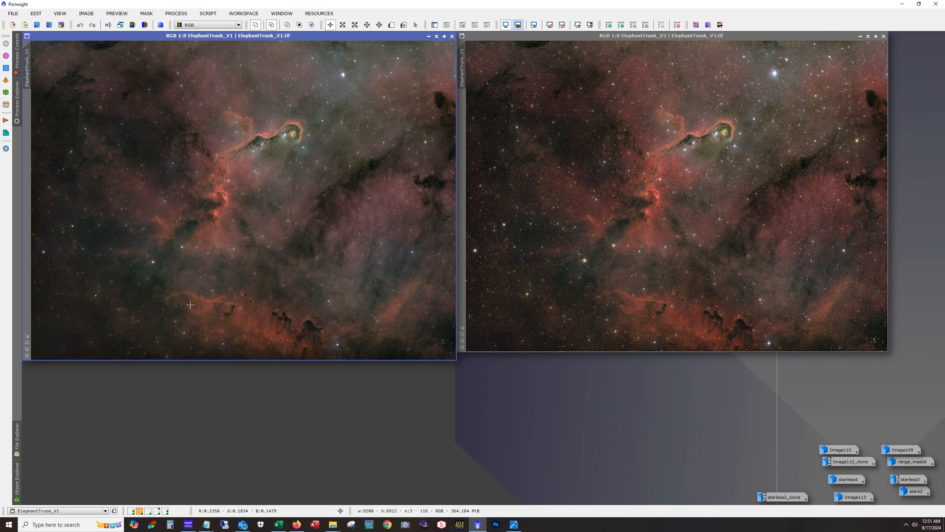
Step: Minimize ElephantTrunk_V1 and move its icon aside, and enlarge the ElephantTrunk_V3 window to view the image at 1:7
click(429, 37)
drag(269, 203, 715, 408)
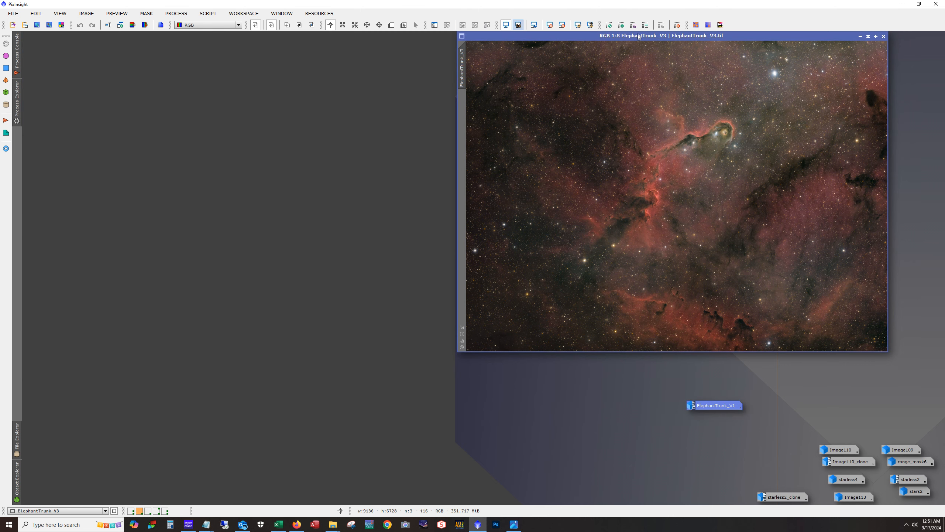
drag(636, 38, 251, 50)
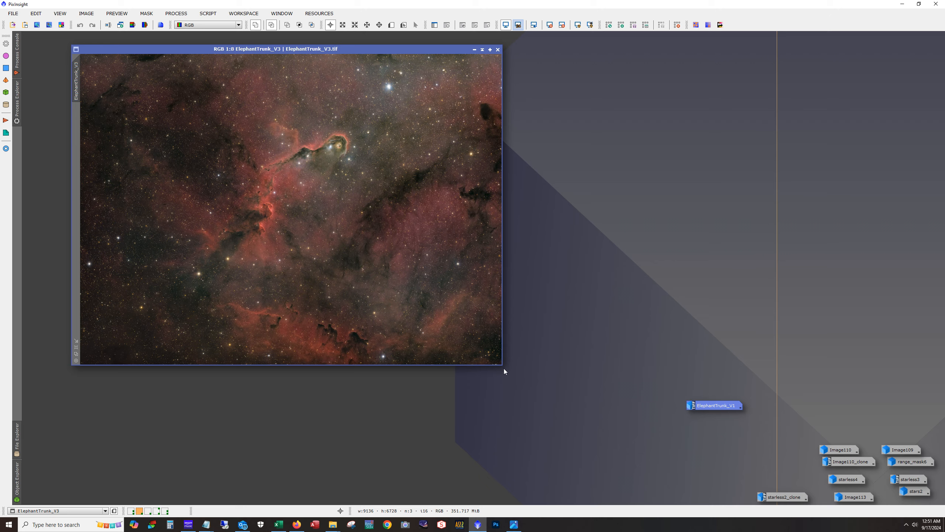
drag(501, 366, 788, 483)
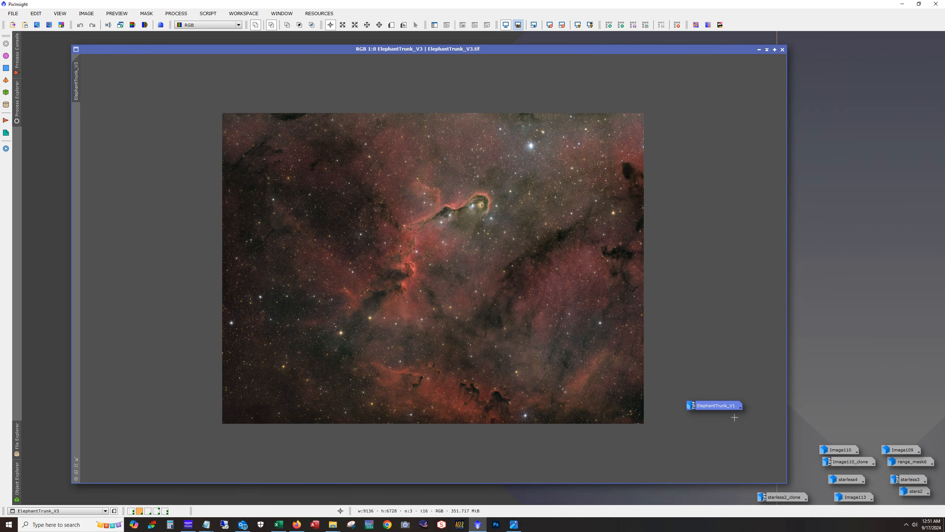
drag(719, 407, 900, 401)
scroll(679, 352, up, 2)
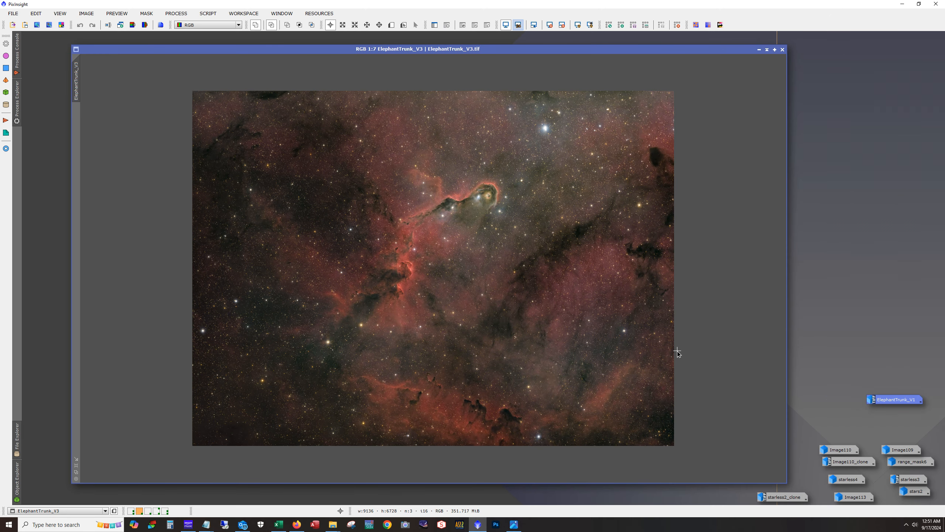